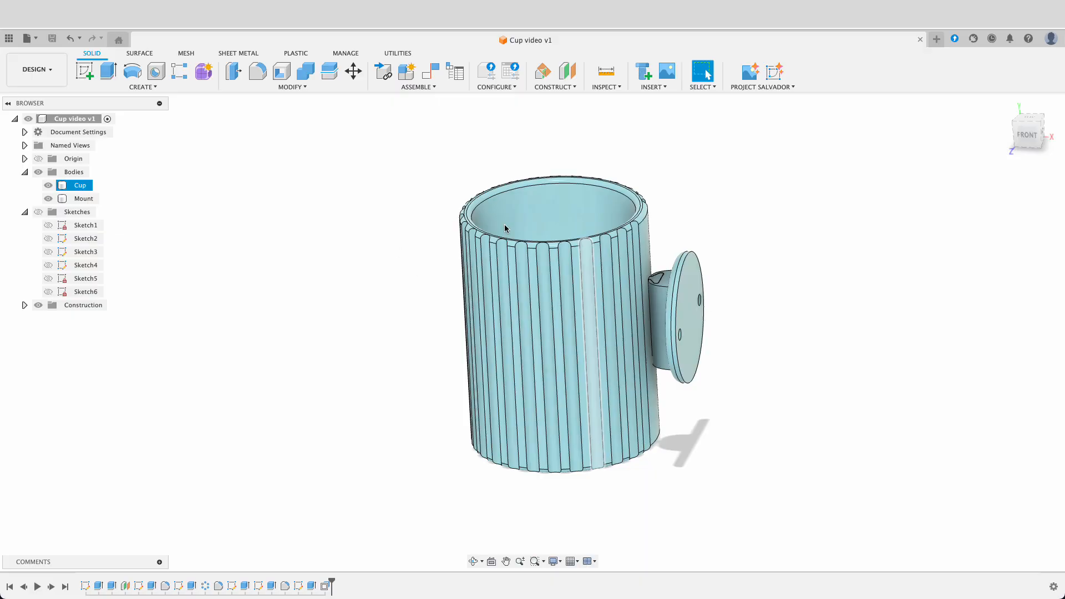
{"action": "middle_click_drag", "start_coordinate": [715, 286], "coordinate": [872, 350], "text": "shift"}
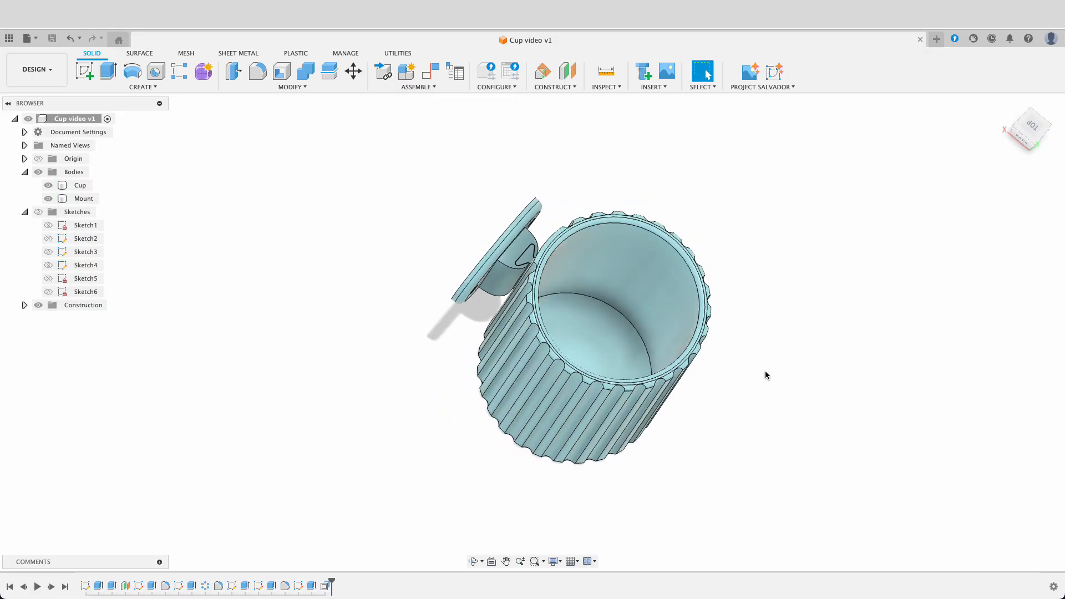
{"action": "middle_click_drag", "start_coordinate": [765, 375], "coordinate": [470, 161], "text": "shift"}
{"action": "middle_click_drag", "start_coordinate": [766, 222], "coordinate": [792, 257]}
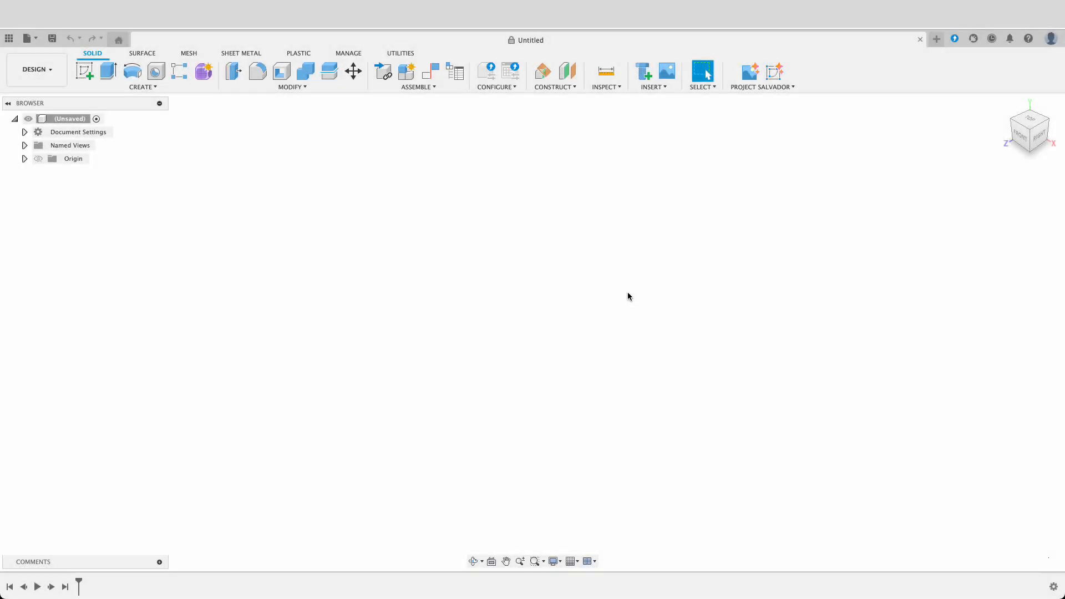
Step: Start a sketch on the horizontal origin plane and draw a 70 mm diameter circle centred on the origin
{"action": "left_click", "coordinate": [86, 72]}
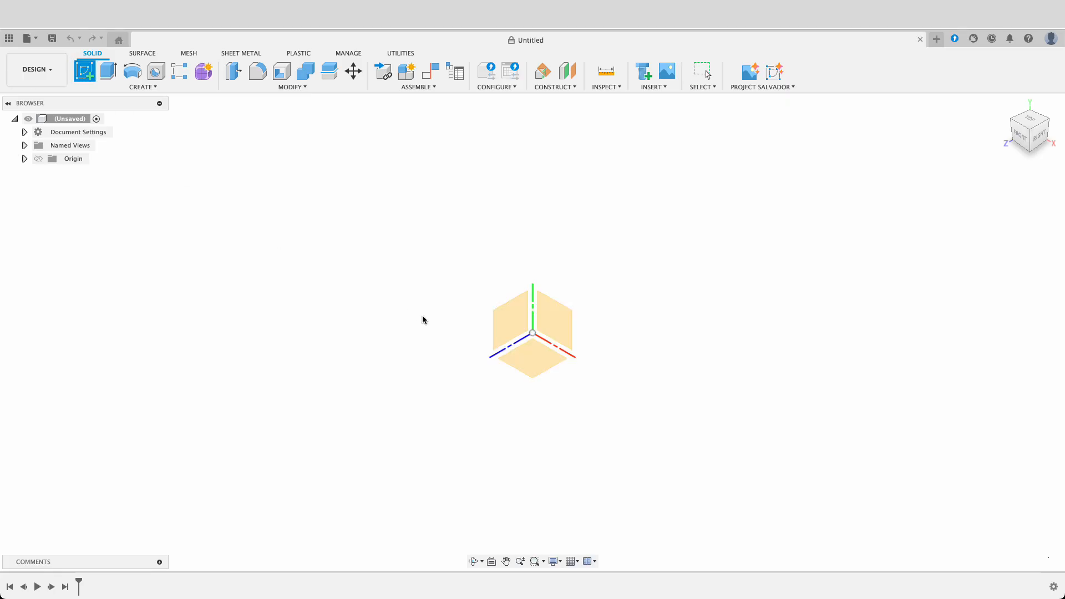
{"action": "left_click", "coordinate": [529, 357]}
{"action": "key", "text": "c"}
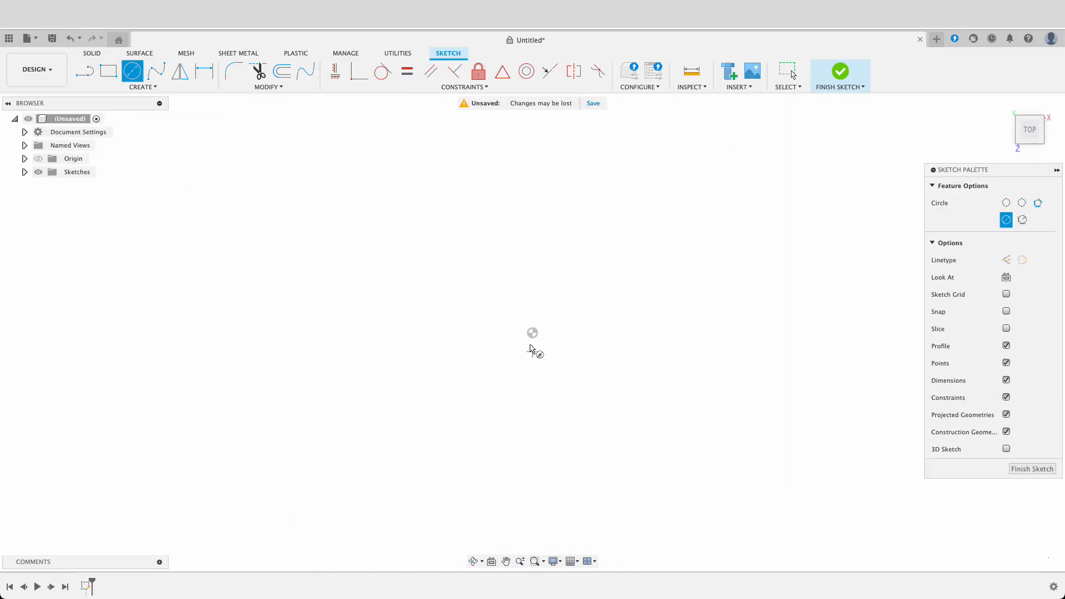
{"action": "left_click", "coordinate": [531, 333]}
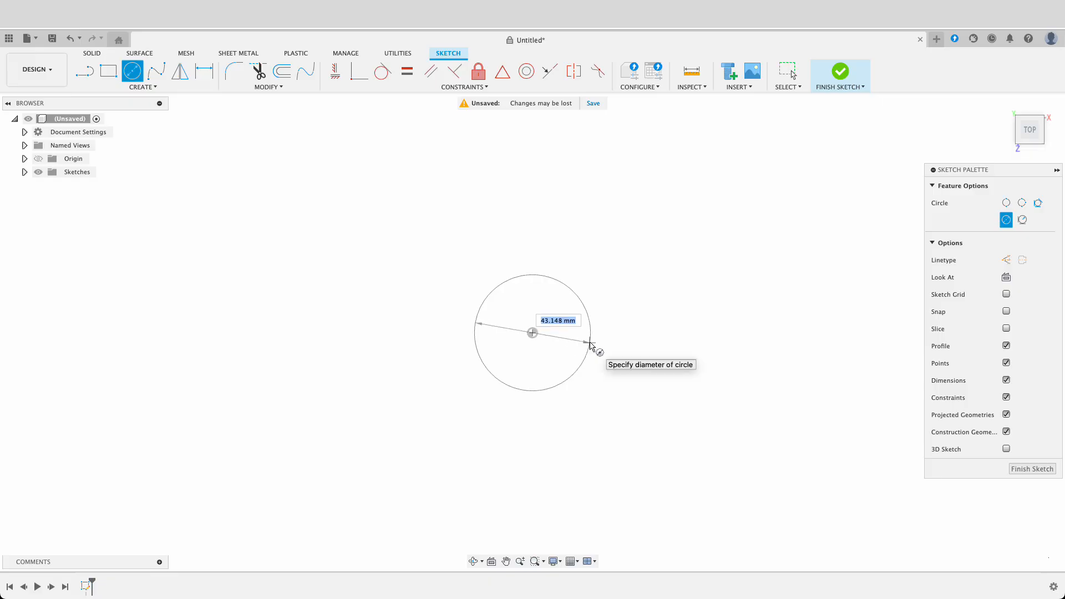
{"action": "key", "text": "Return"}
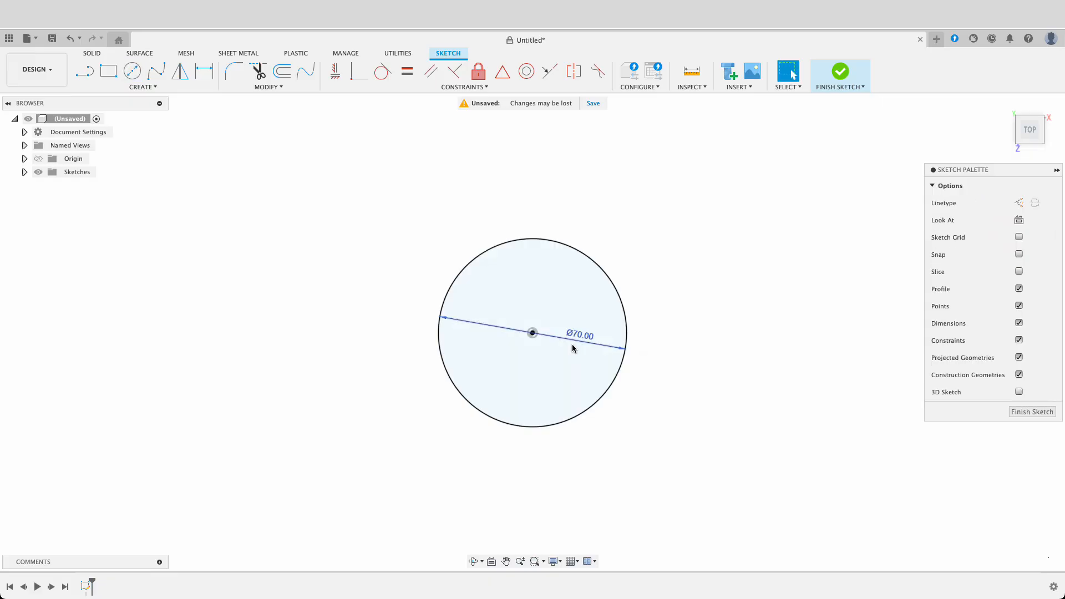
Step: Add a concentric 80 mm diameter circle around the first one and finish the sketch
{"action": "left_click", "coordinate": [533, 333]}
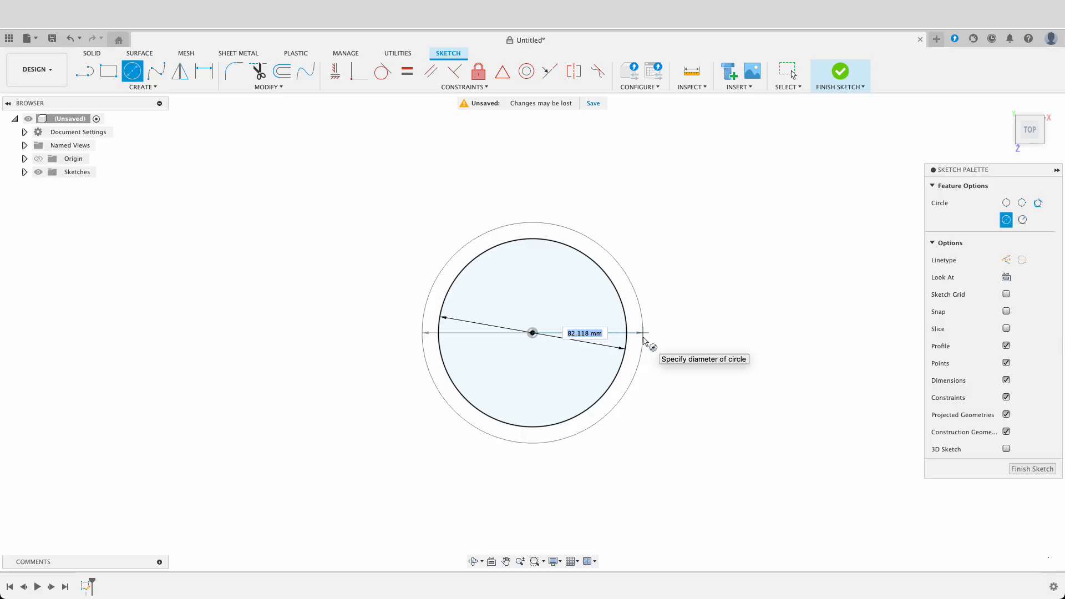
{"action": "type", "text": "80"}
{"action": "key", "text": "Return"}
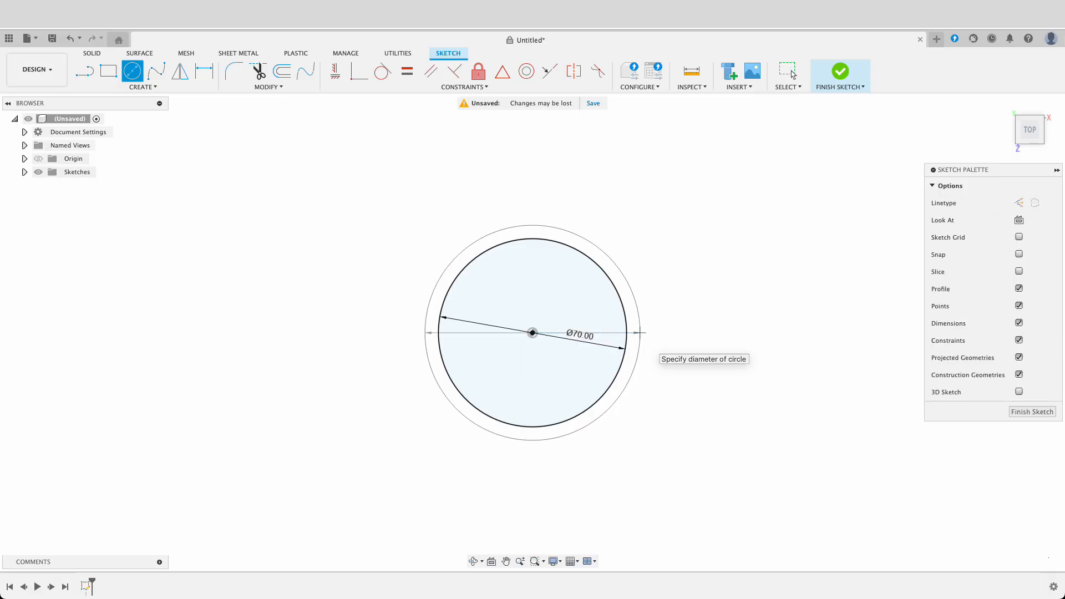
{"action": "key", "text": "Escape"}
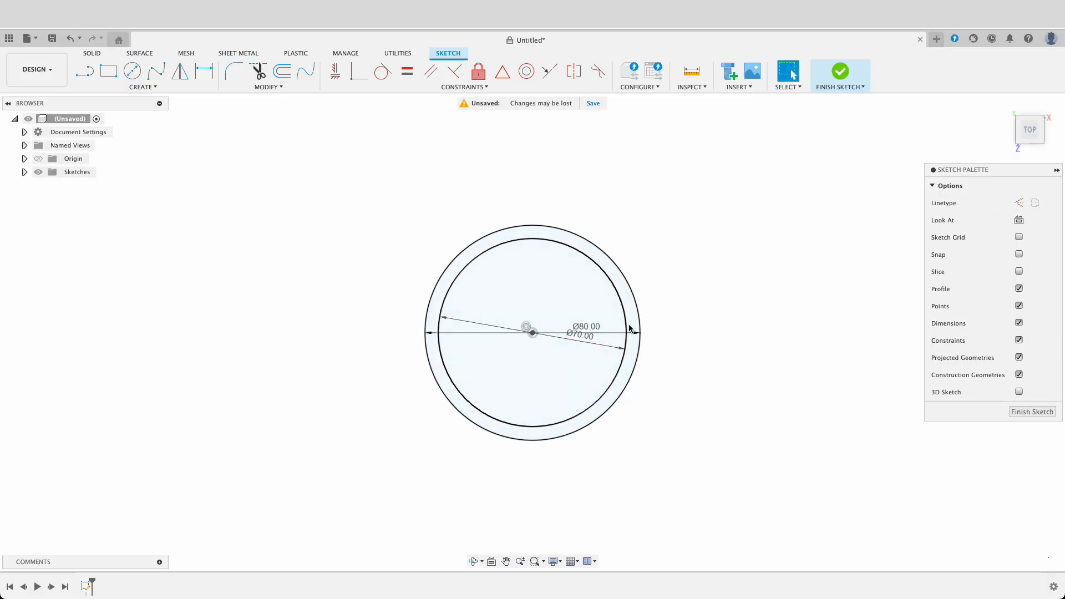
{"action": "left_click", "coordinate": [1024, 411]}
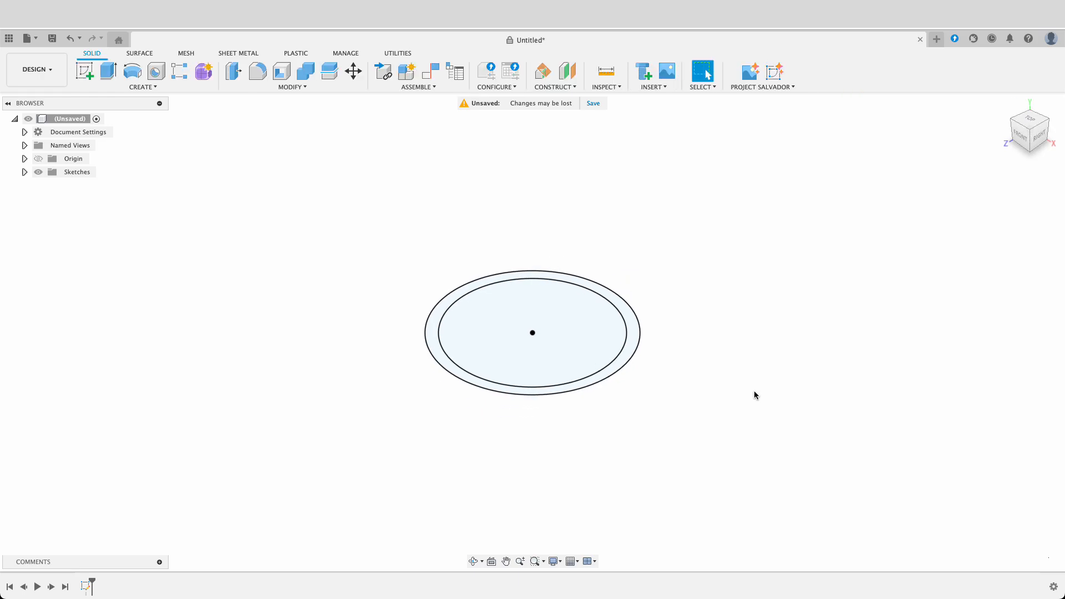
Step: Extrude the full disc, both the inner circle and the ring, by -5 mm as a new body to form the cup's base
{"action": "key", "text": "e"}
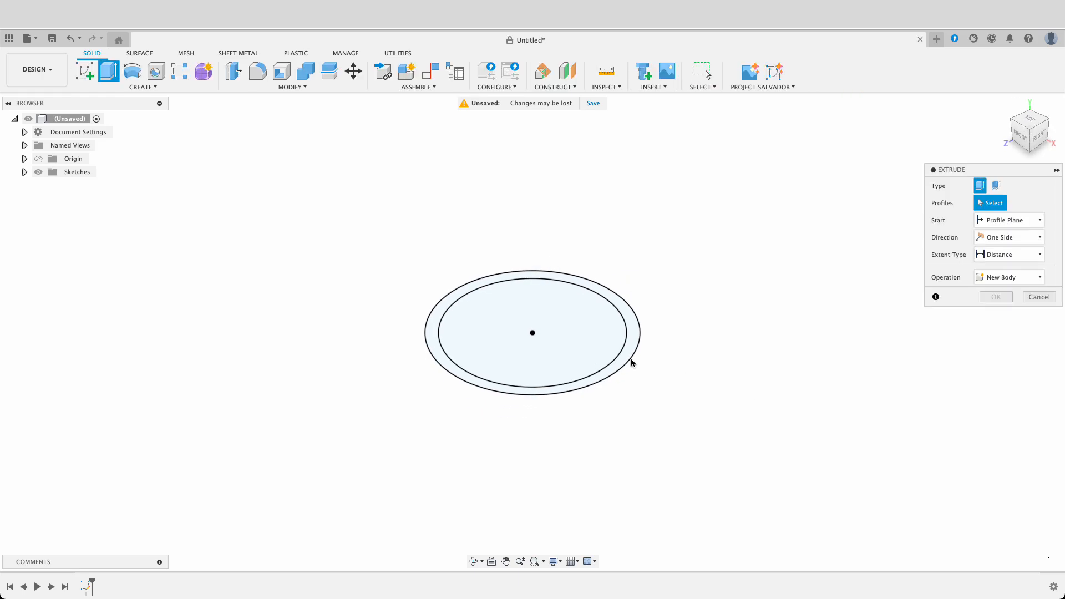
{"action": "left_click", "coordinate": [594, 354]}
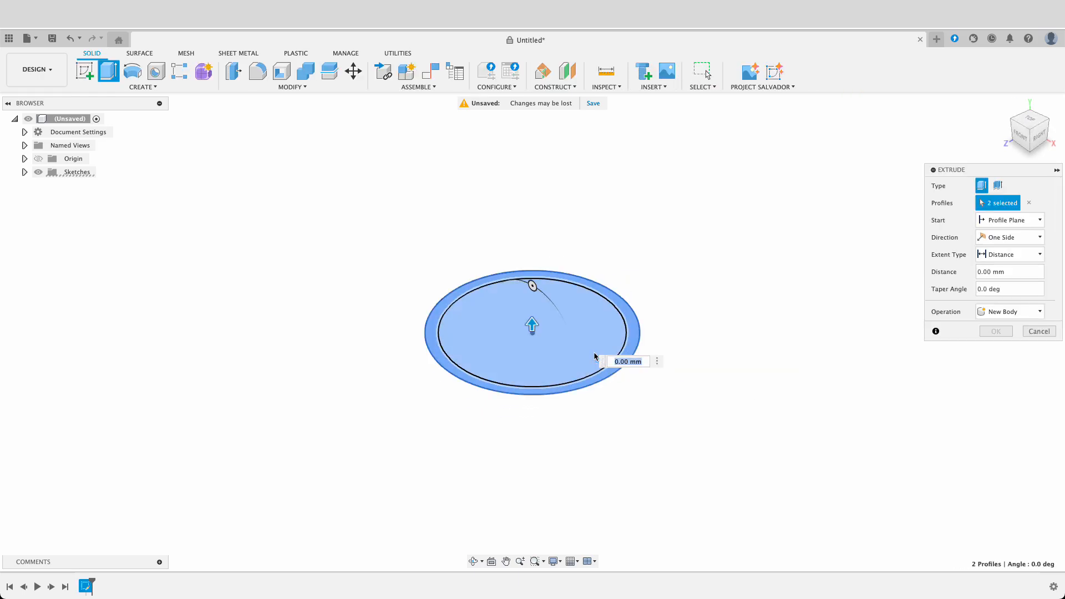
{"action": "type", "text": "-5"}
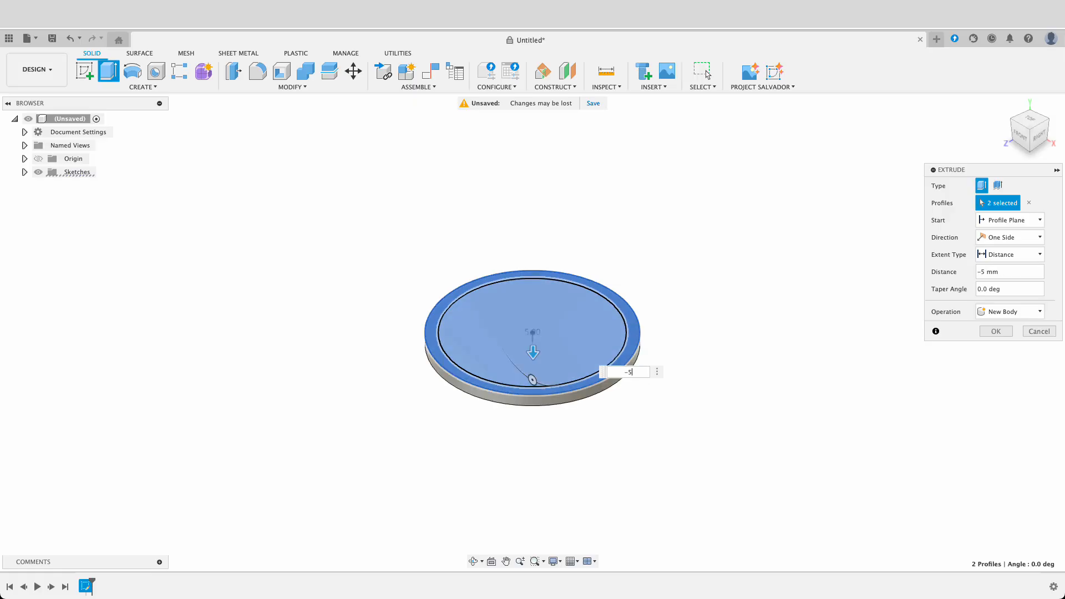
{"action": "key", "text": "Return"}
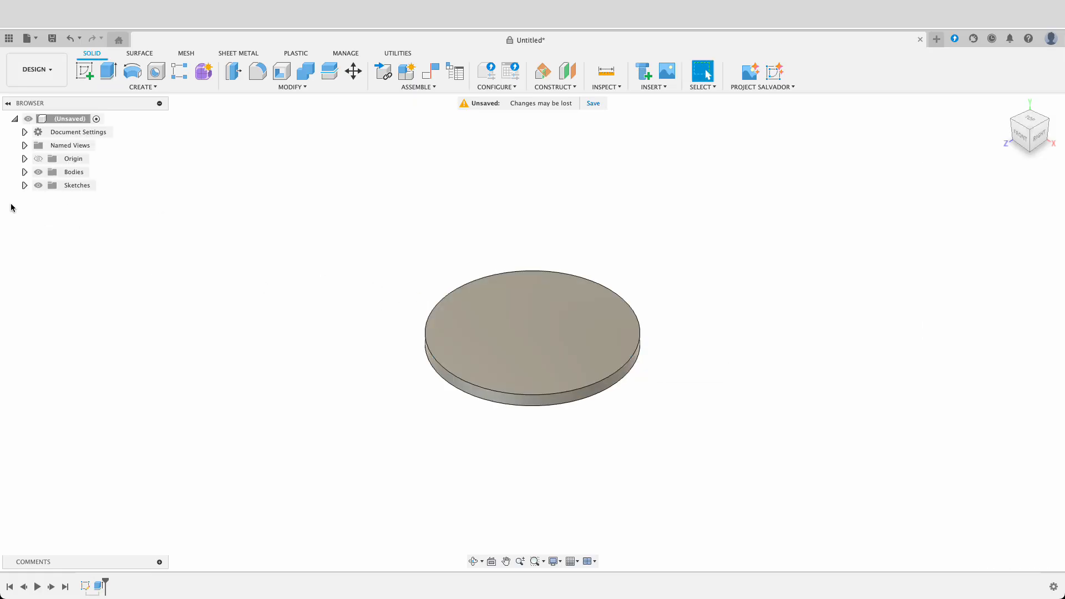
Step: Make the circle sketch visible again and extrude its outer ring 100 mm upward to form the cup's wall
{"action": "left_click", "coordinate": [24, 185]}
{"action": "left_click", "coordinate": [48, 198]}
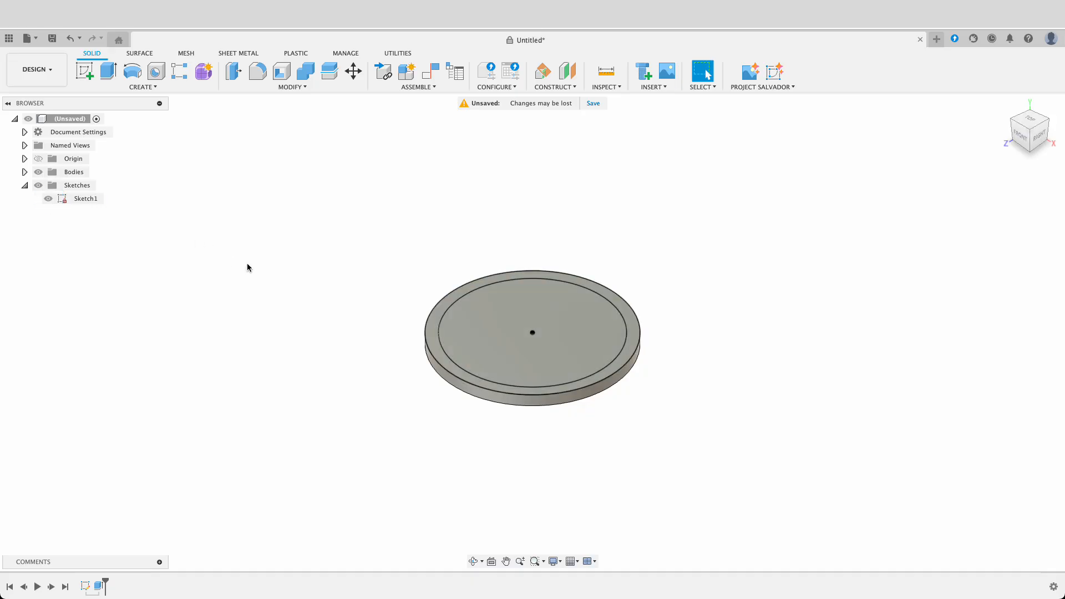
{"action": "key", "text": "e"}
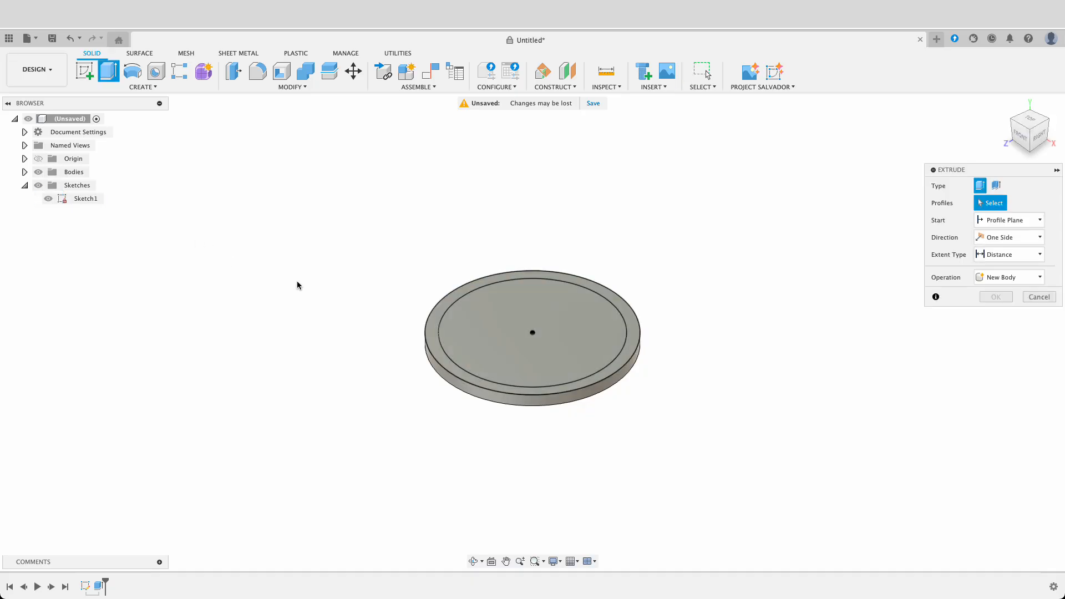
{"action": "left_click", "coordinate": [431, 347]}
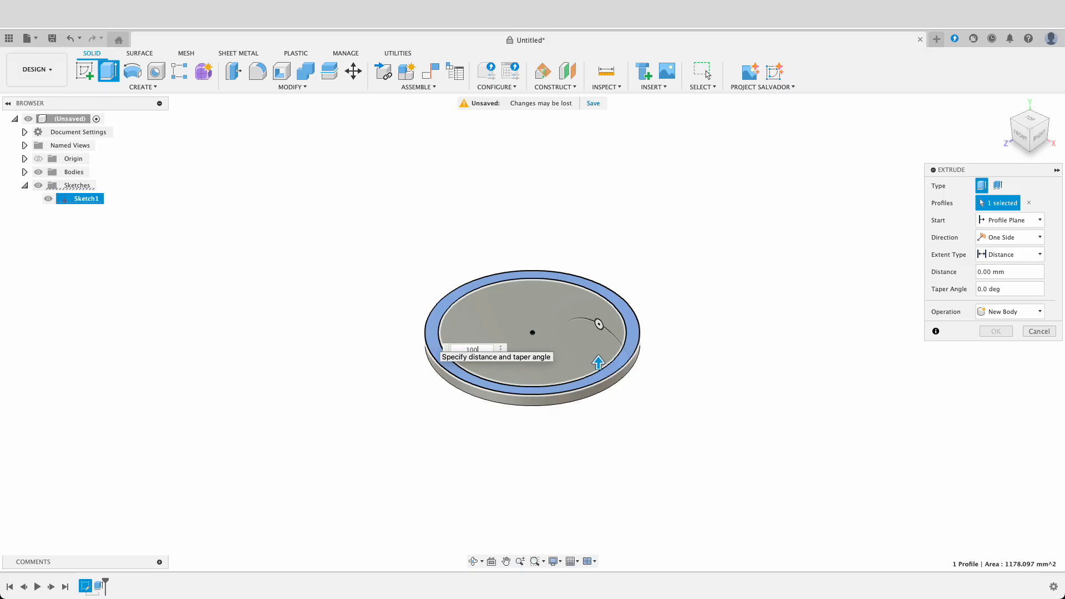
{"action": "type", "text": "100"}
{"action": "key", "text": "Return"}
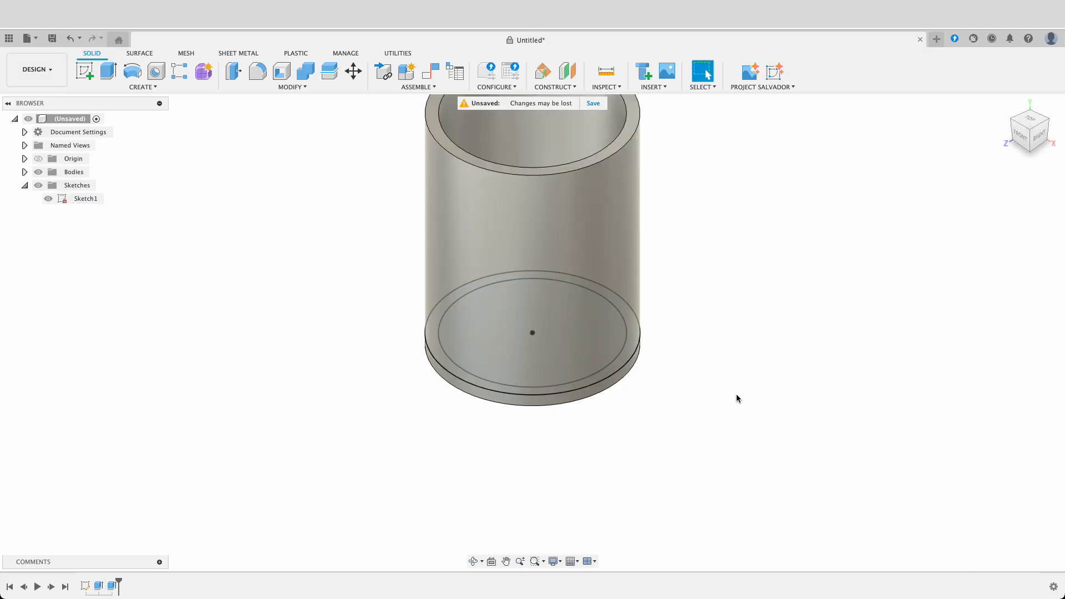
Step: Create an offset construction plane at -30 mm from the cup's top rim face
{"action": "middle_click_drag", "start_coordinate": [784, 345], "coordinate": [990, 260], "text": "shift"}
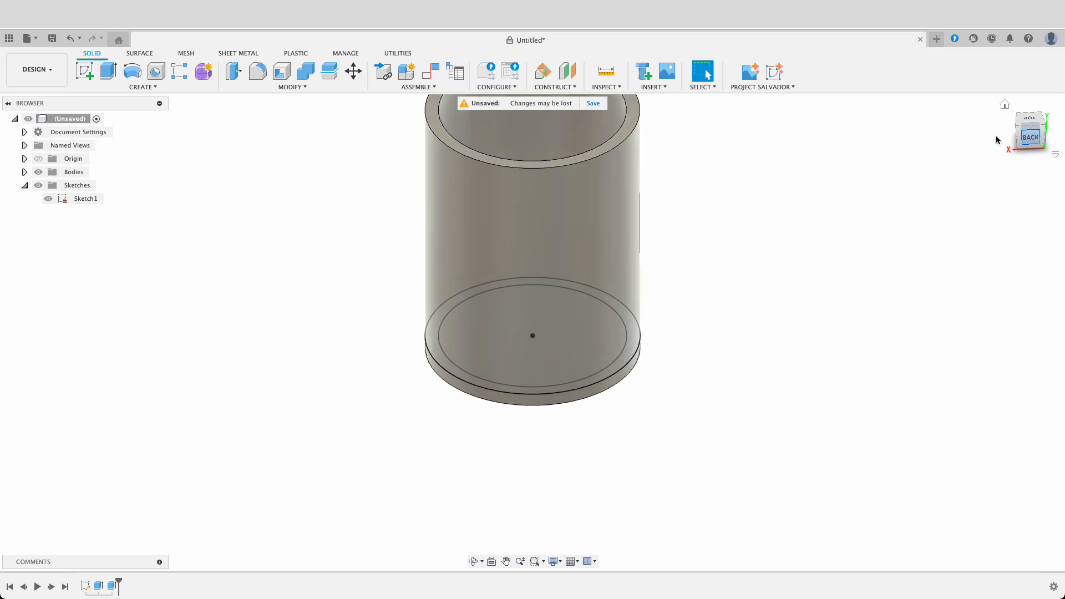
{"action": "left_click", "coordinate": [1030, 137]}
{"action": "middle_click_drag", "start_coordinate": [928, 204], "coordinate": [999, 259]}
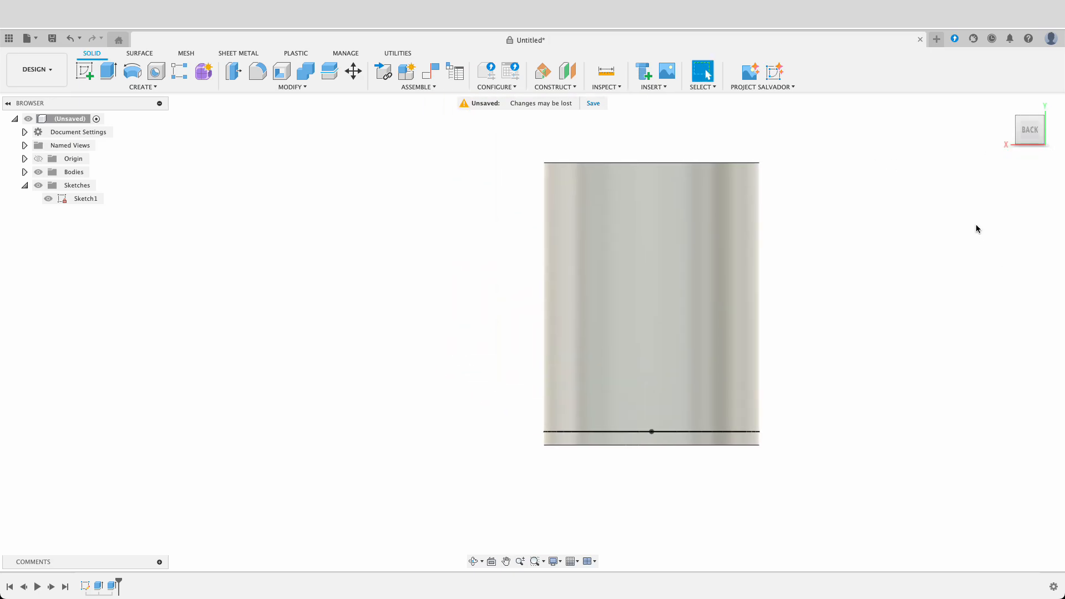
{"action": "left_click", "coordinate": [543, 71]}
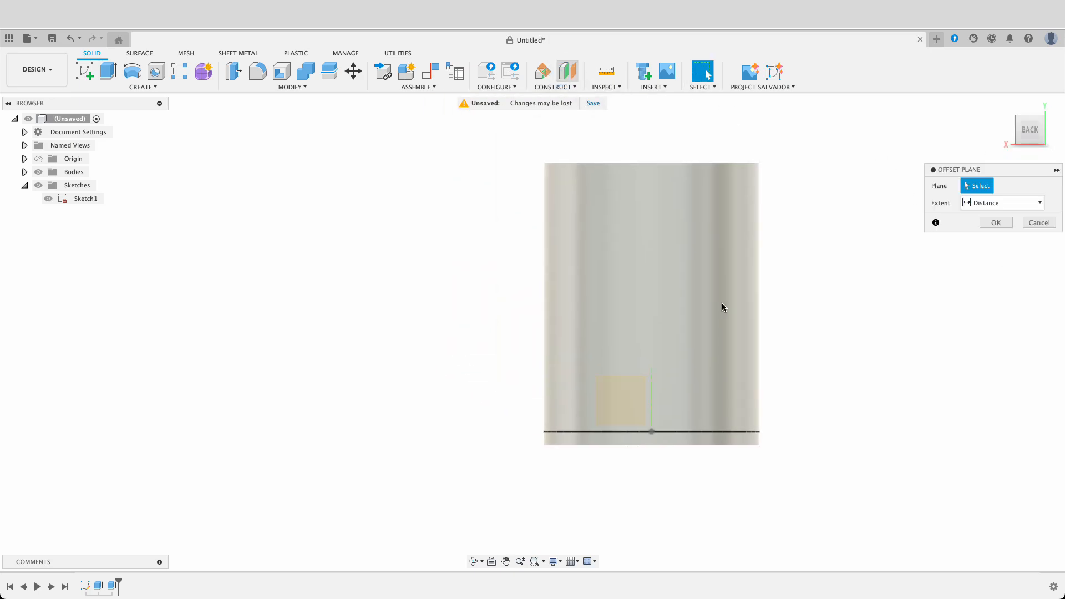
{"action": "middle_click_drag", "start_coordinate": [819, 304], "coordinate": [823, 339], "text": "shift"}
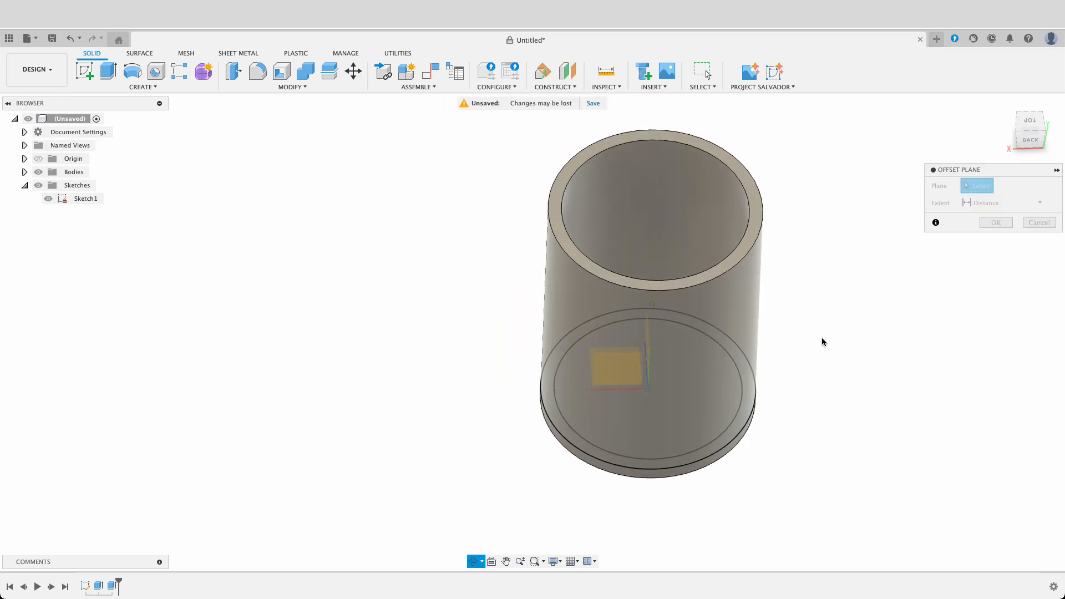
{"action": "left_click", "coordinate": [558, 234]}
{"action": "left_click_drag", "start_coordinate": [560, 204], "coordinate": [559, 271]}
{"action": "left_click", "coordinate": [1026, 141]}
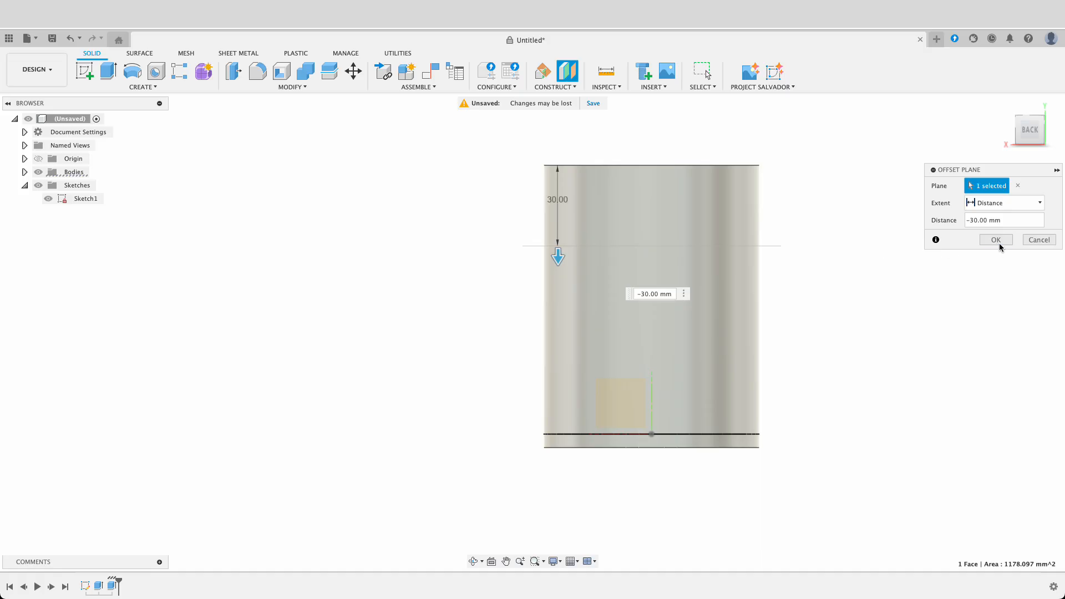
{"action": "left_click", "coordinate": [996, 240]}
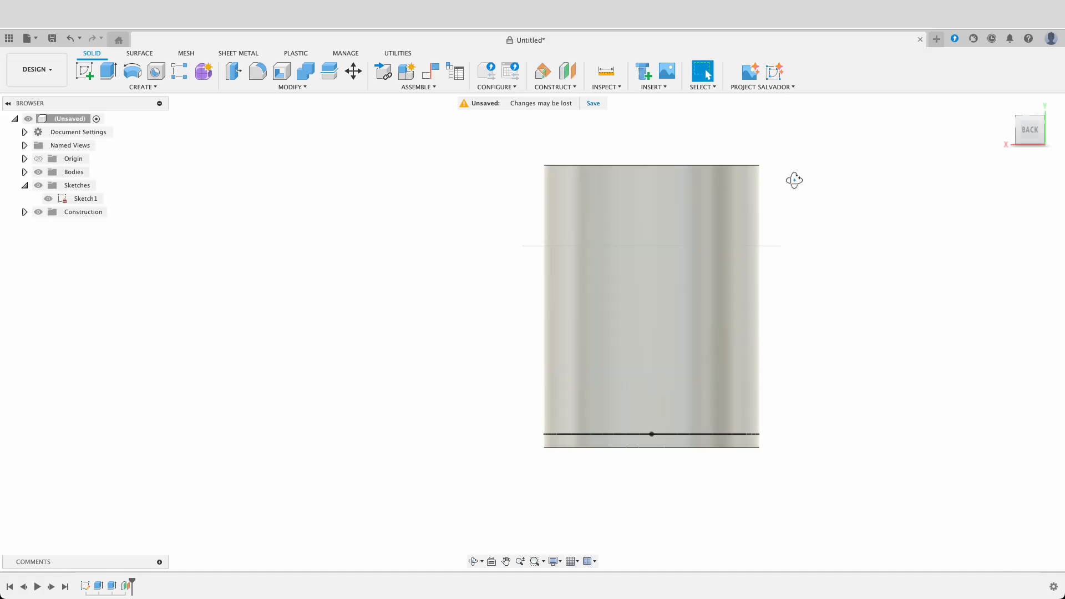
Step: Start a sketch on the offset plane and turn on Slice to section the cup at that height
{"action": "middle_click_drag", "start_coordinate": [793, 179], "coordinate": [813, 193], "text": "shift"}
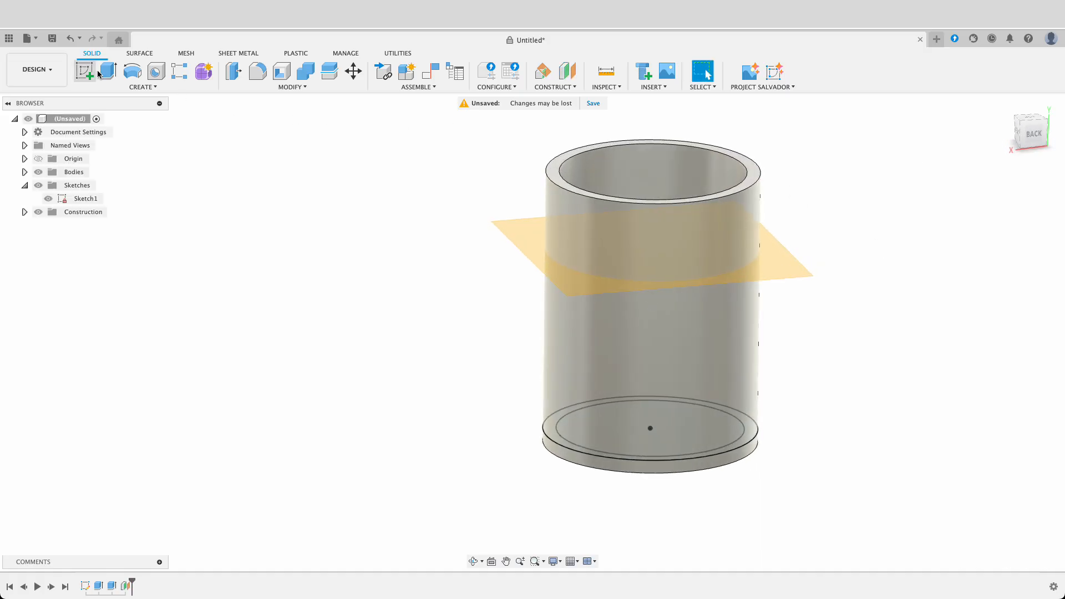
{"action": "left_click", "coordinate": [97, 73]}
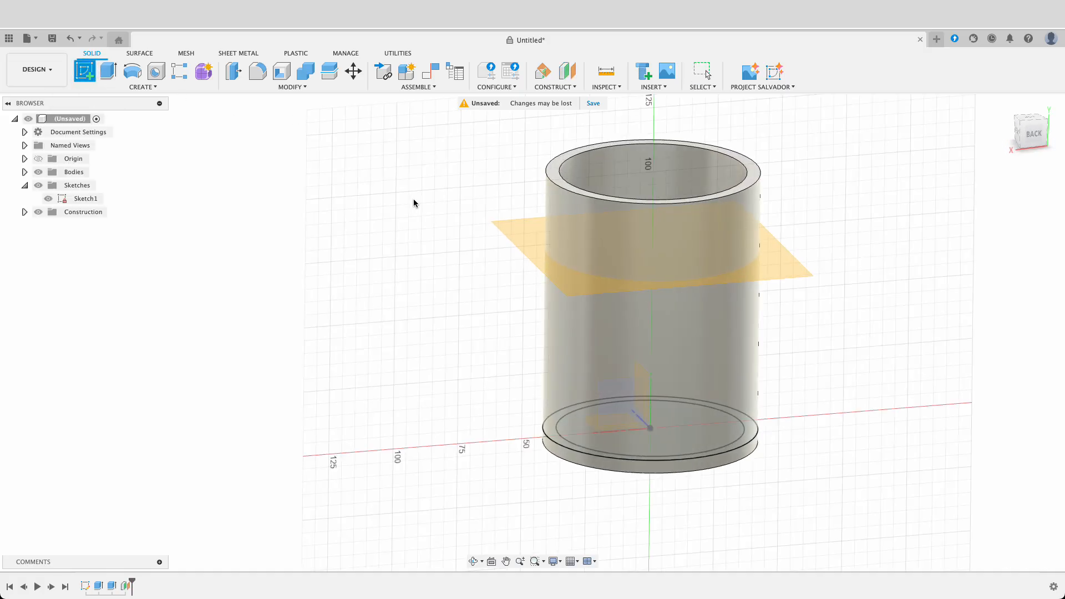
{"action": "left_click", "coordinate": [510, 231]}
{"action": "scroll", "coordinate": [437, 318], "scroll_direction": "up", "scroll_amount": 3}
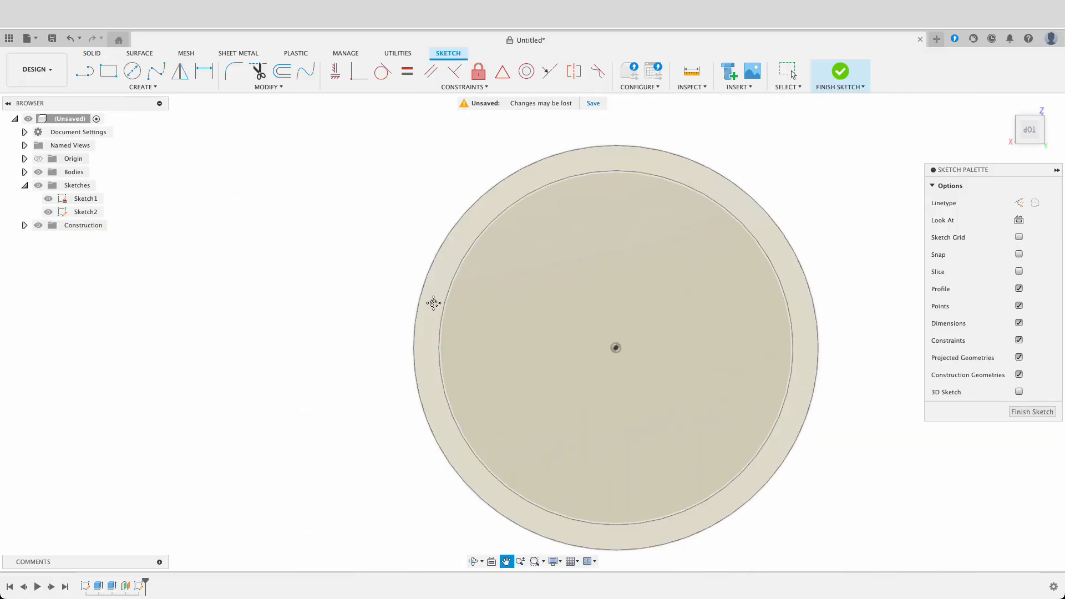
{"action": "left_click", "coordinate": [1016, 271]}
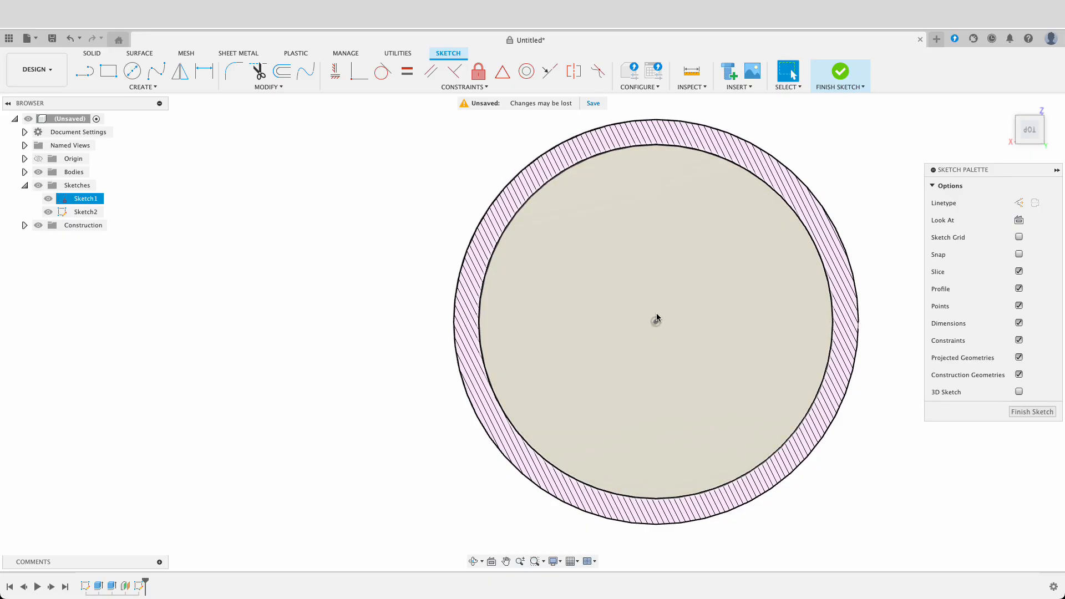
Step: Draw a horizontal construction line about 87 mm long from the cup's centre out past its wall
{"action": "key", "text": "l"}
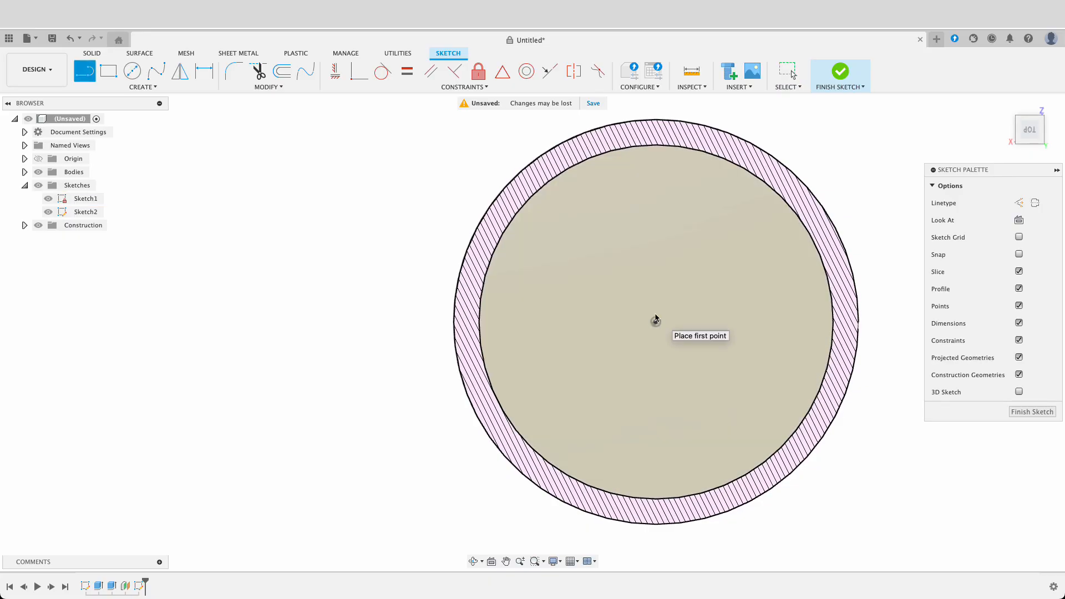
{"action": "key", "text": "x"}
{"action": "left_click", "coordinate": [656, 321]}
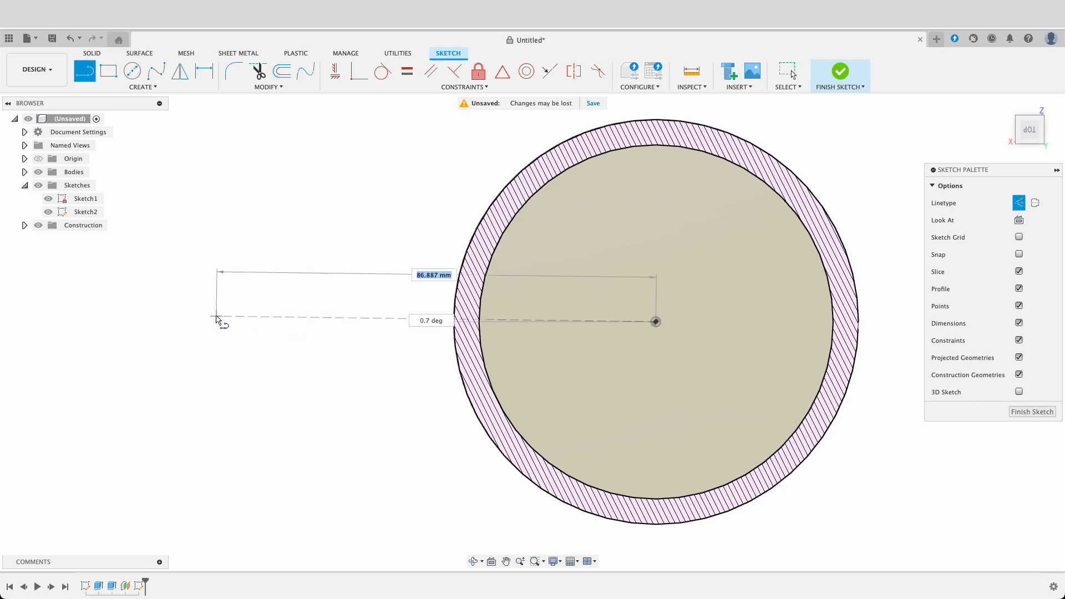
{"action": "left_click", "coordinate": [215, 321]}
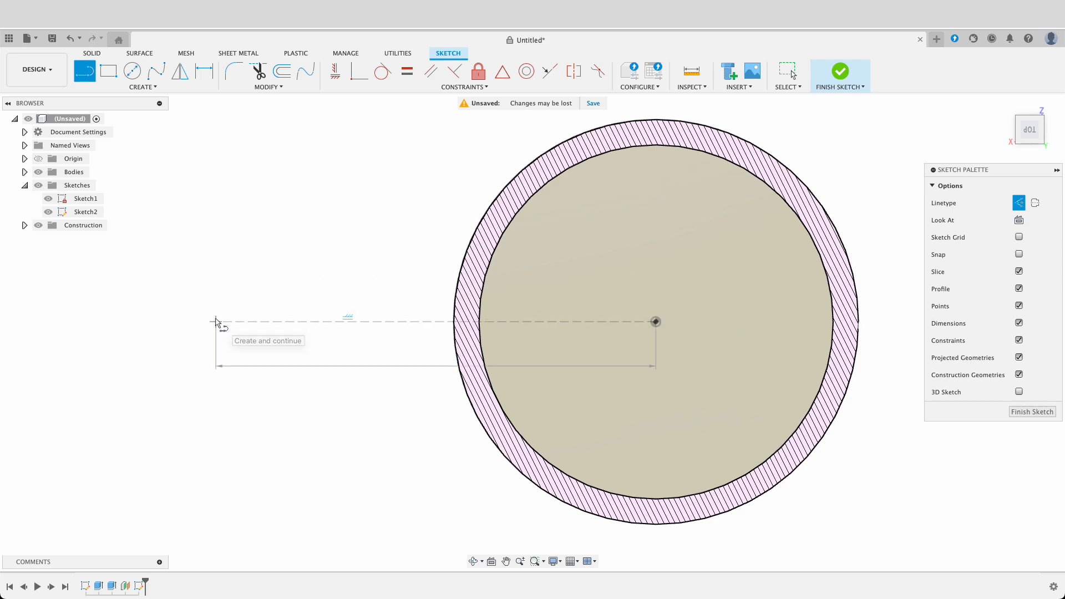
{"action": "middle_click_drag", "start_coordinate": [359, 287], "coordinate": [406, 303]}
{"action": "key", "text": "Escape"}
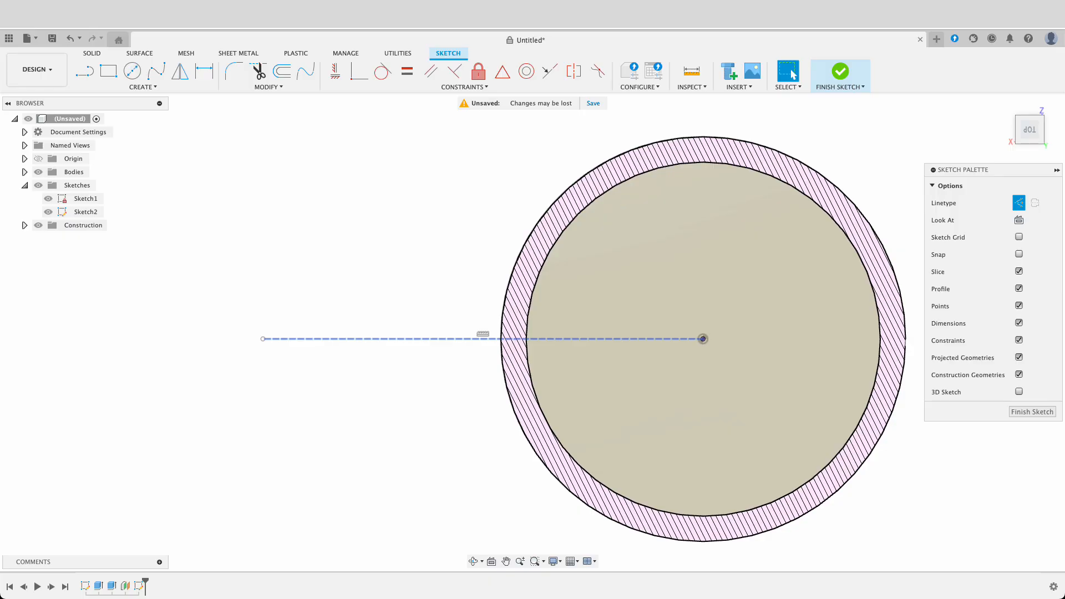
Step: Sketch a slanted line about 8 mm long from inside the cup wall outward, and a vertical line from its end back to the construction line
{"action": "key", "text": "l"}
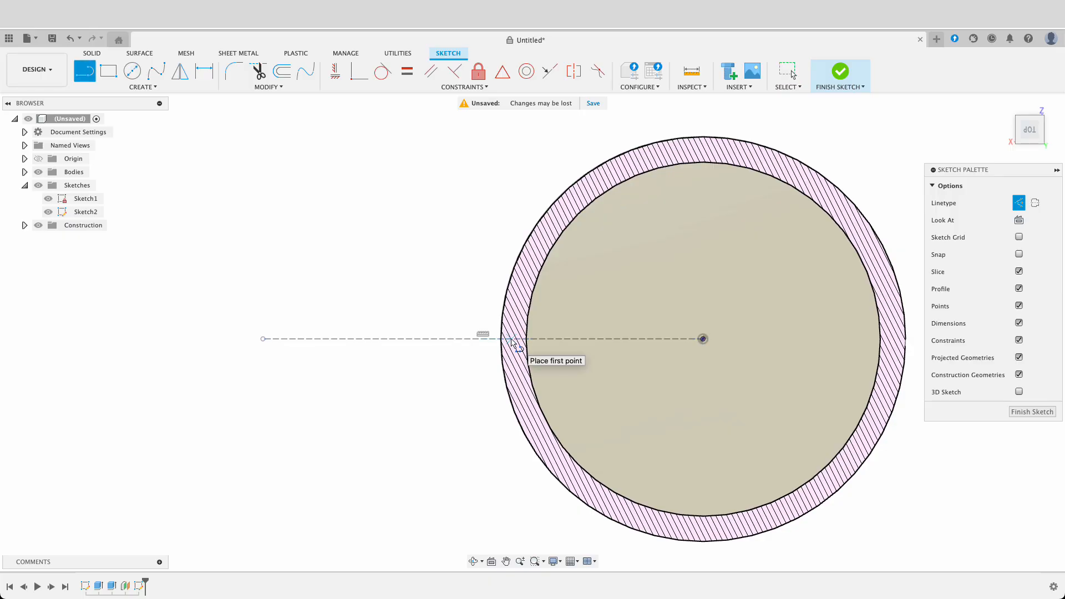
{"action": "left_click", "coordinate": [511, 339]}
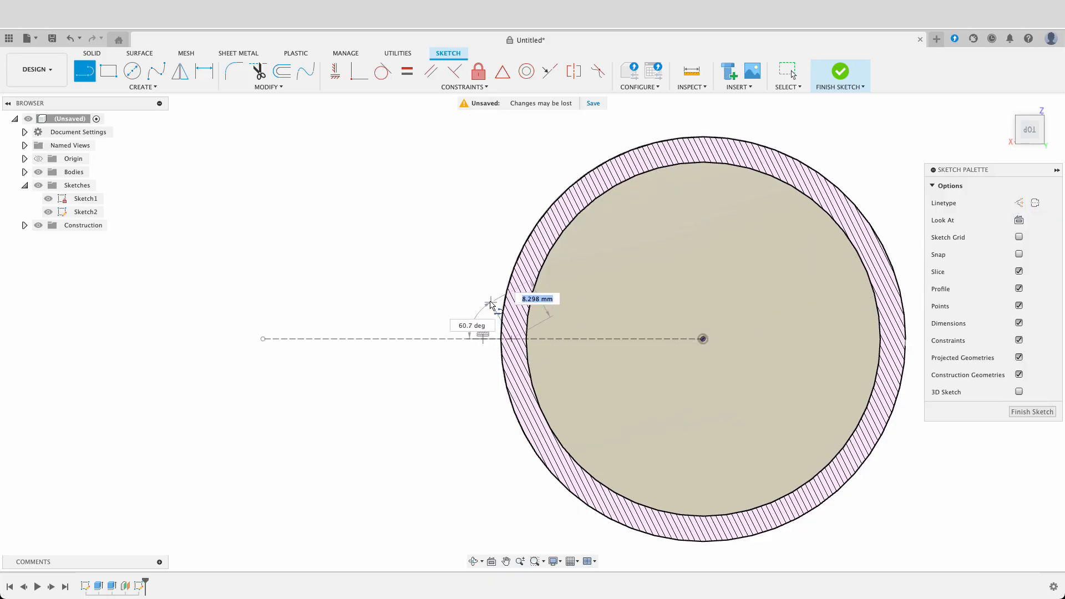
{"action": "left_click", "coordinate": [490, 300]}
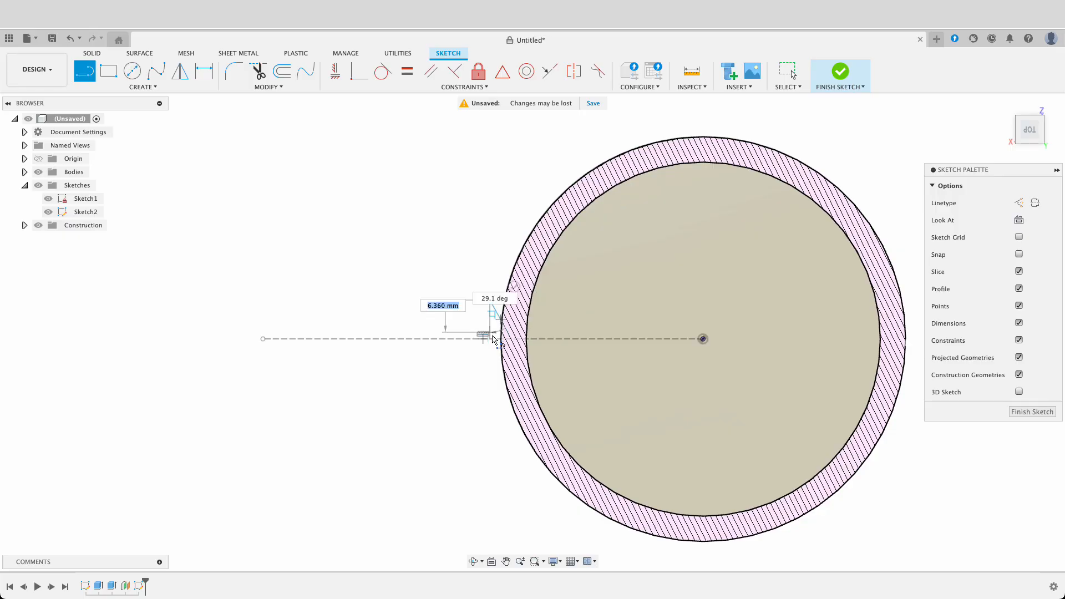
{"action": "left_click", "coordinate": [491, 339]}
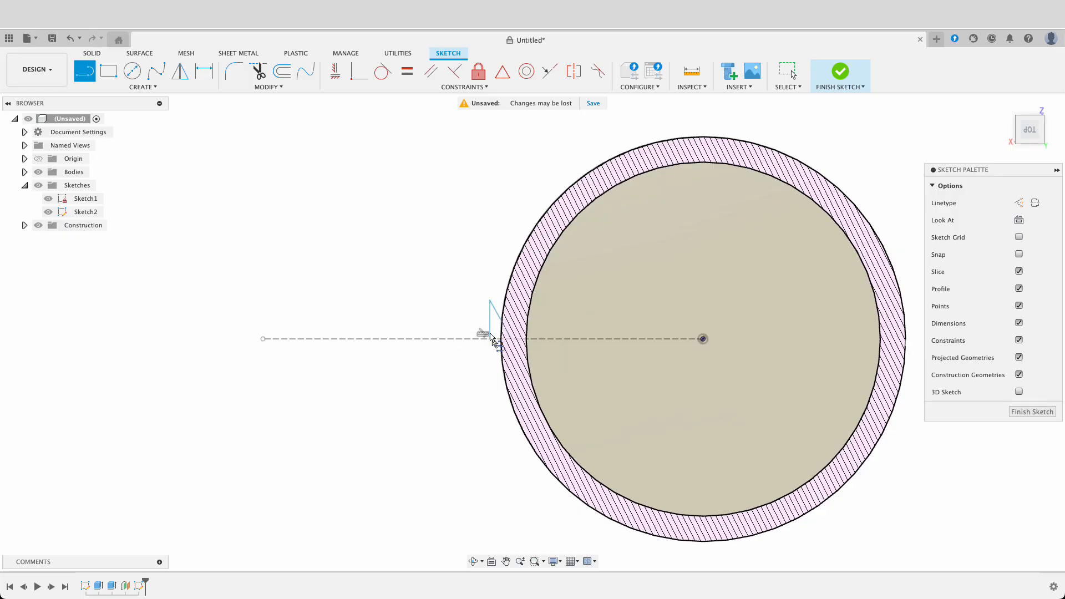
{"action": "scroll", "coordinate": [486, 335], "scroll_direction": "up", "scroll_amount": 5}
{"action": "key", "text": "Escape"}
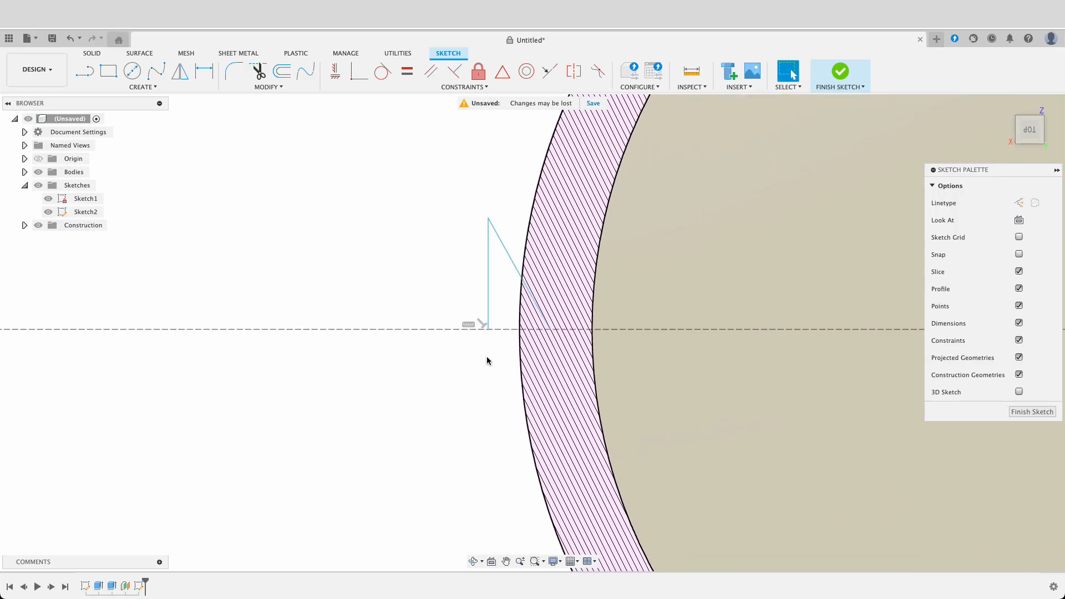
Step: Mirror the slanted and vertical lines about the horizontal construction line to close the triangular connector profile
{"action": "left_click", "coordinate": [179, 71]}
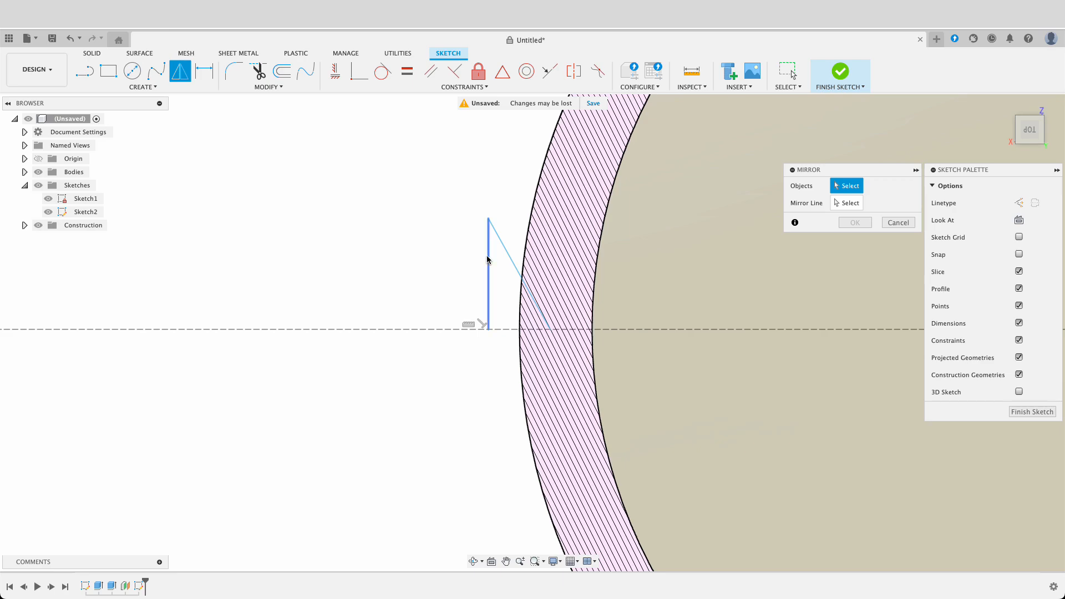
{"action": "left_click", "coordinate": [488, 259]}
{"action": "left_click", "coordinate": [503, 245]}
{"action": "left_click", "coordinate": [844, 203]}
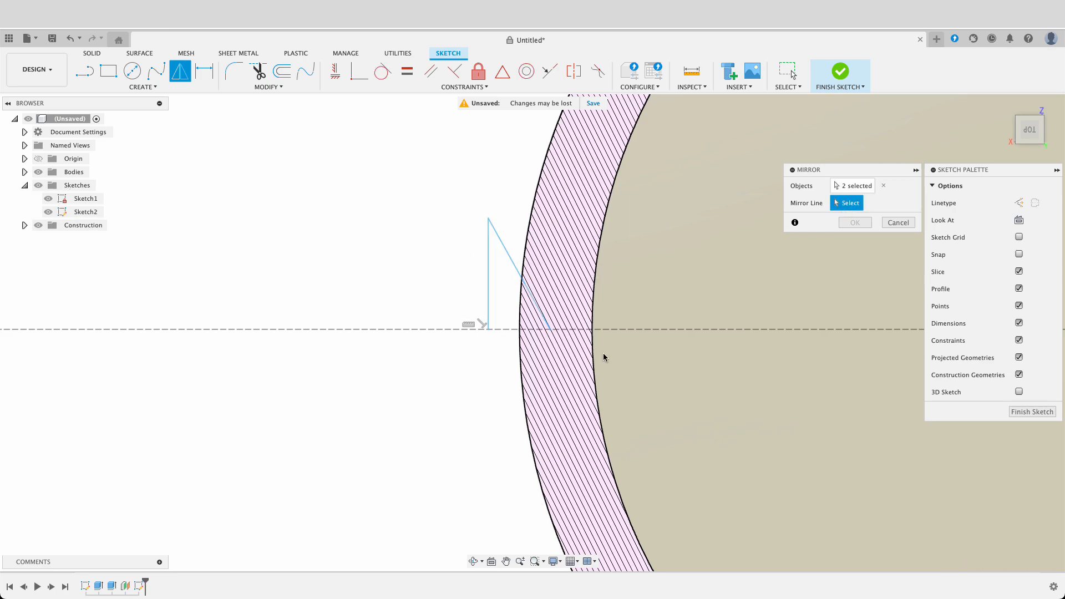
{"action": "left_click", "coordinate": [630, 329]}
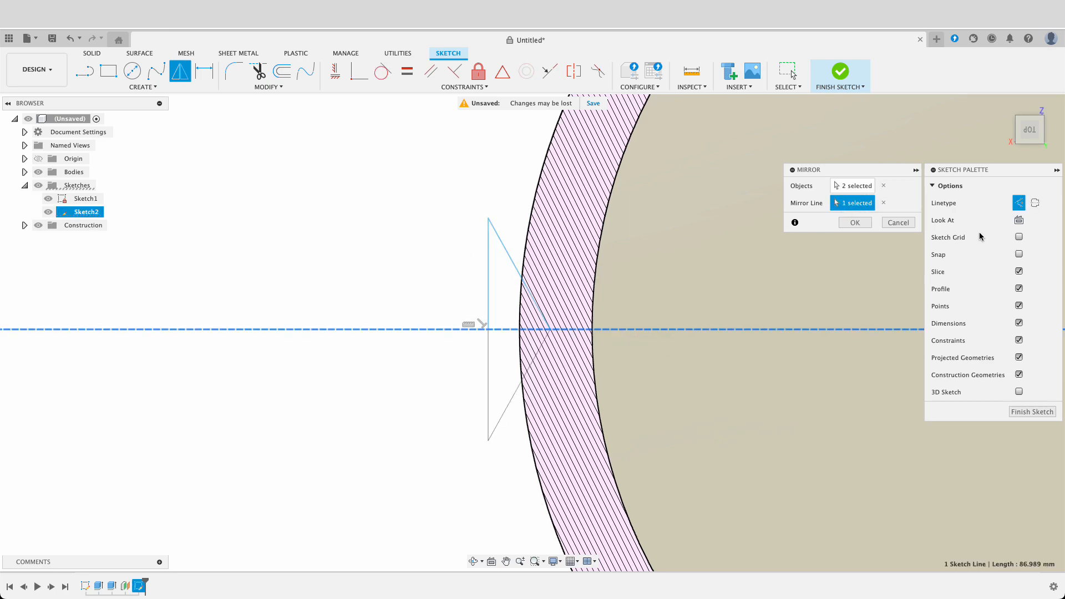
{"action": "left_click", "coordinate": [855, 222]}
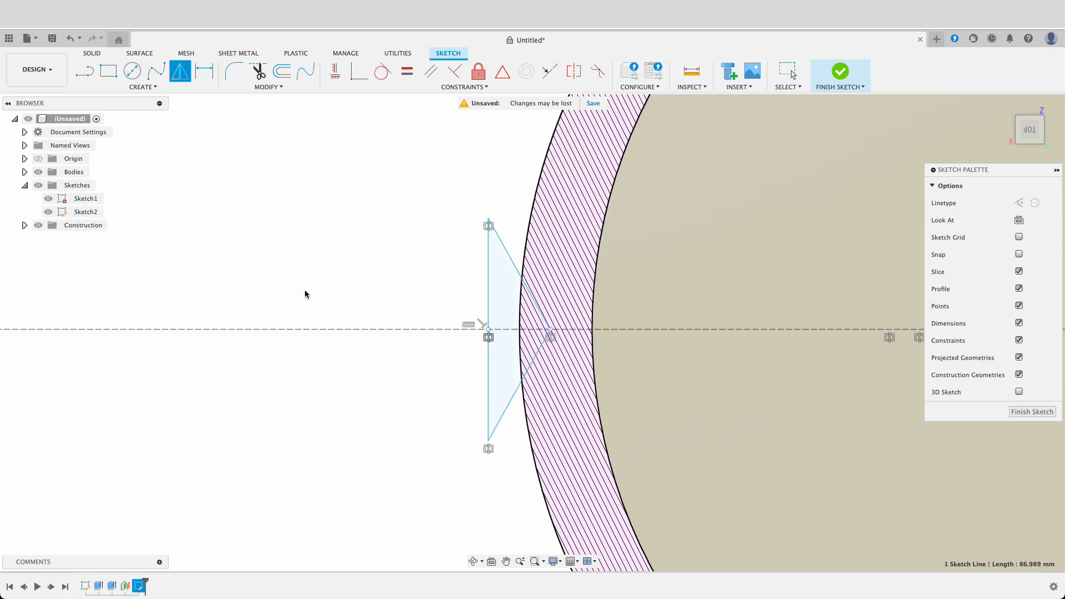
Step: Shift the triangular profile slightly outward from the cup wall by moving its outer corner
{"action": "left_click", "coordinate": [483, 244]}
{"action": "mouse_move", "coordinate": [483, 212]}
{"action": "left_mouse_down"}
{"action": "mouse_move", "coordinate": [459, 166]}
{"action": "mouse_move", "coordinate": [459, 209]}
{"action": "mouse_move", "coordinate": [485, 248]}
{"action": "mouse_move", "coordinate": [474, 204]}
{"action": "left_mouse_up"}
{"action": "scroll", "coordinate": [478, 285], "scroll_direction": "down", "scroll_amount": 5}
{"action": "scroll", "coordinate": [478, 285], "scroll_direction": "up", "scroll_amount": 4}
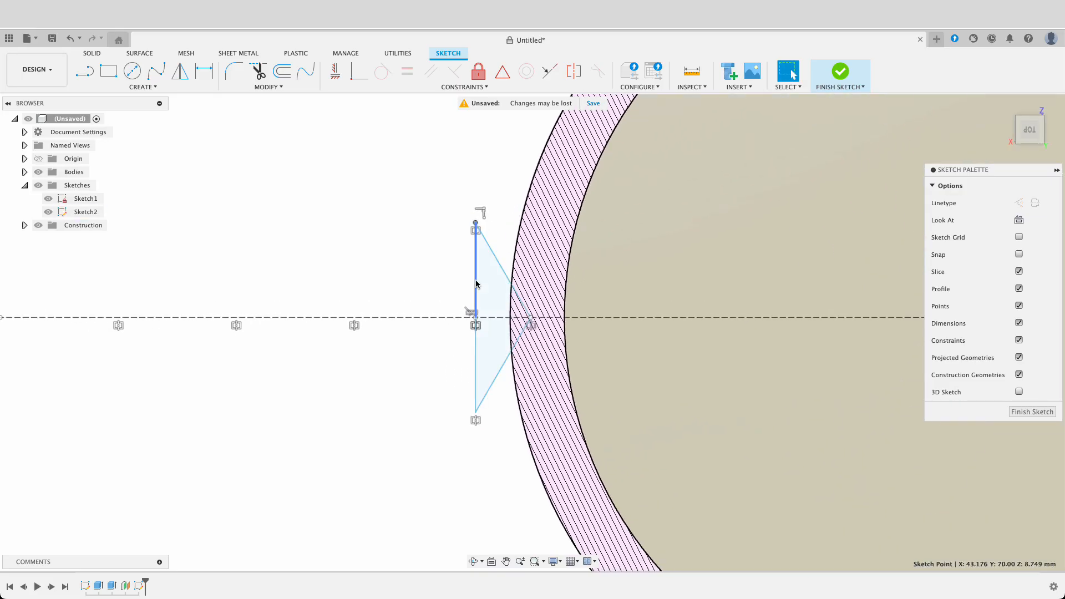
Step: Fillet the profile's two outer corners with a 1 mm radius and finish the sketch
{"action": "scroll", "coordinate": [476, 284], "scroll_direction": "up", "scroll_amount": 4}
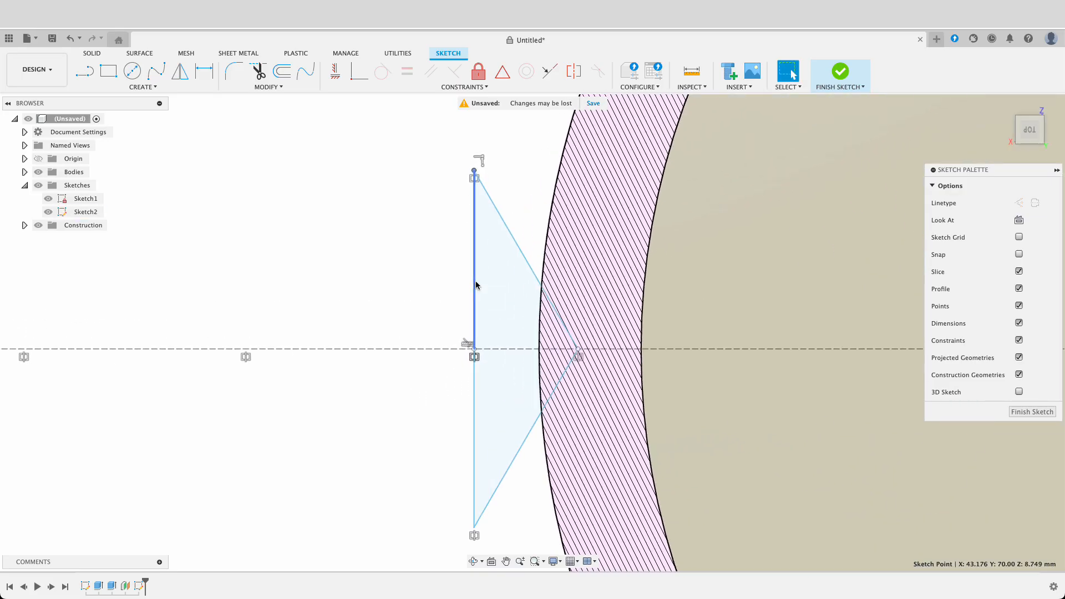
{"action": "left_click", "coordinate": [234, 71]}
{"action": "left_click", "coordinate": [475, 193]}
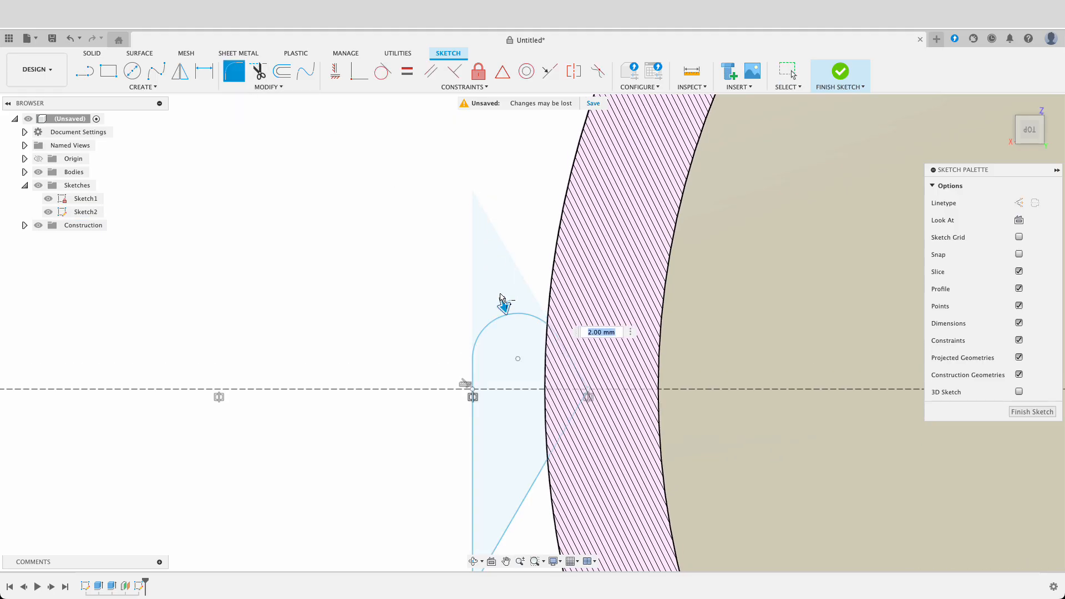
{"action": "key", "text": "Return"}
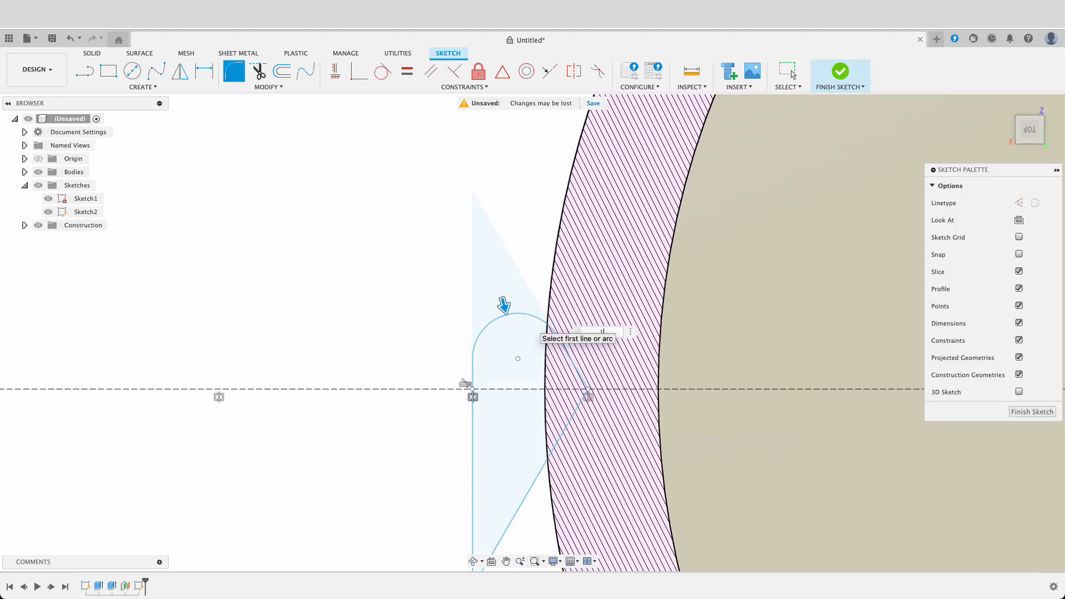
{"action": "mouse_move", "coordinate": [523, 445]}
{"action": "middle_mouse_down"}
{"action": "mouse_move", "coordinate": [520, 328]}
{"action": "mouse_move", "coordinate": [514, 372]}
{"action": "middle_mouse_up"}
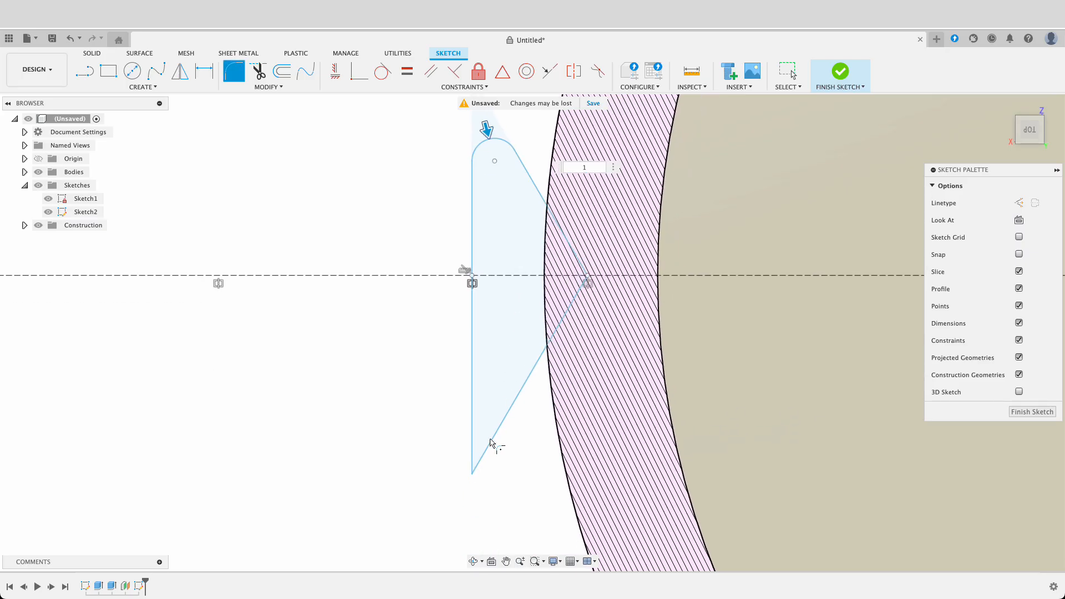
{"action": "left_click", "coordinate": [477, 463]}
{"action": "left_click", "coordinate": [471, 449]}
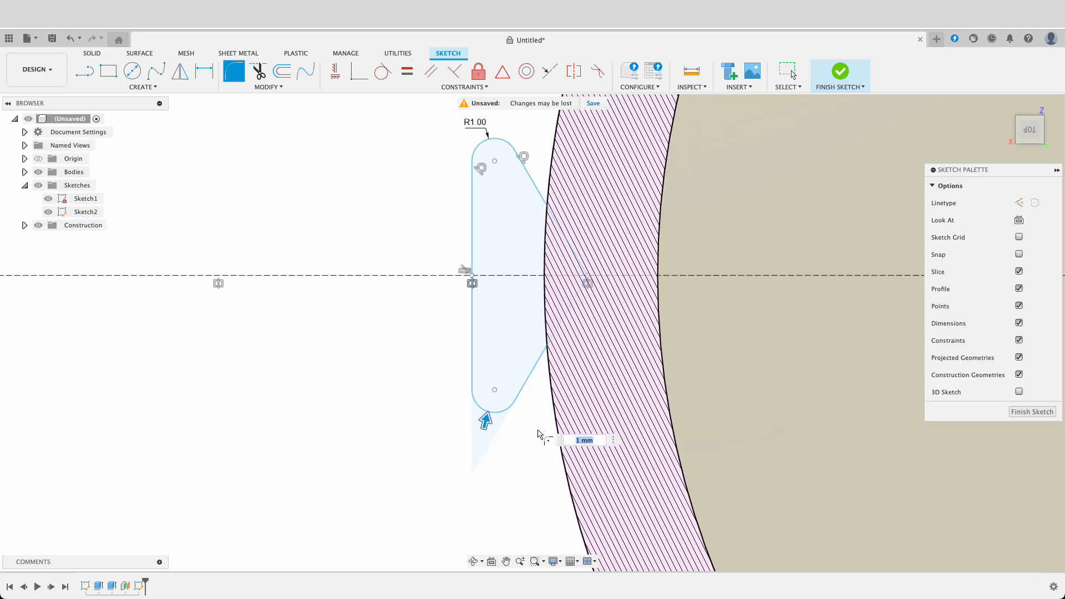
{"action": "left_click", "coordinate": [1020, 411]}
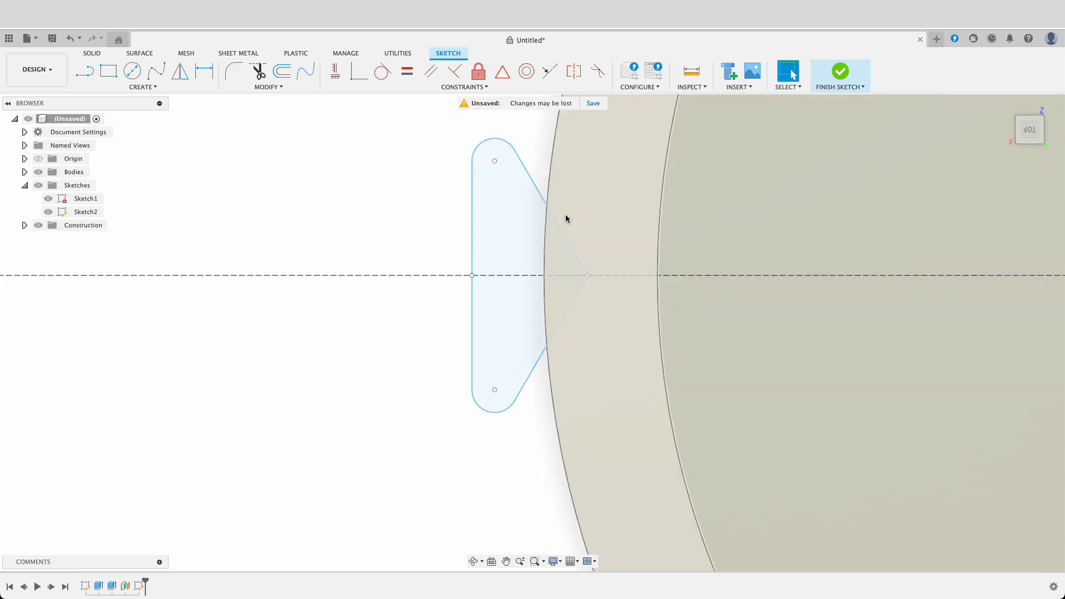
Step: Extrude the connector profile -35 mm down along the cup's outer wall with the Join operation
{"action": "middle_click_drag", "start_coordinate": [825, 422], "coordinate": [828, 380], "text": "shift"}
{"action": "scroll", "coordinate": [831, 376], "scroll_direction": "down", "scroll_amount": 10}
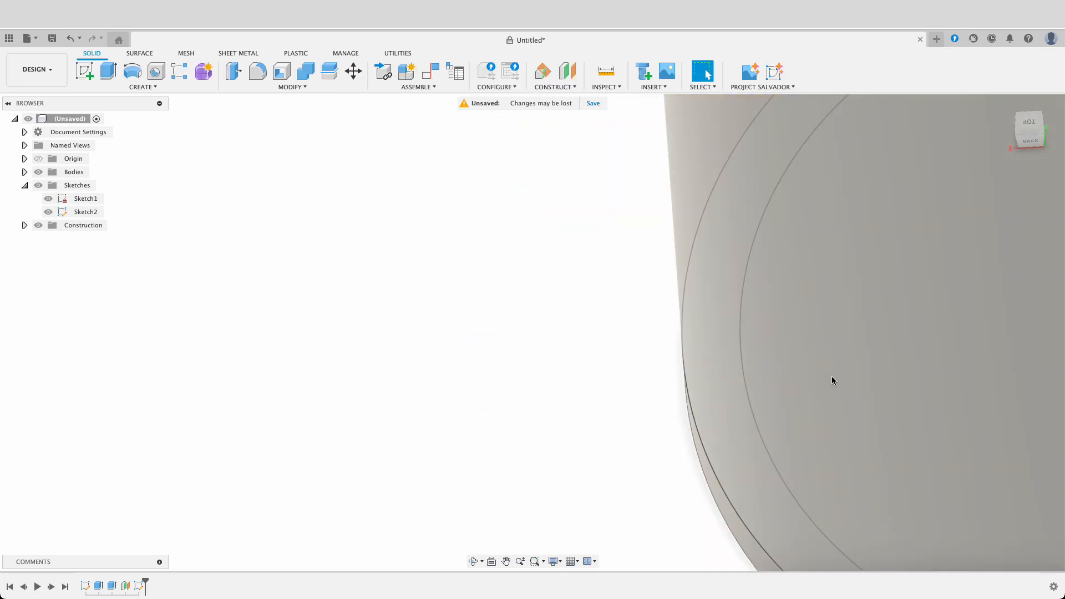
{"action": "middle_click_drag", "start_coordinate": [774, 317], "coordinate": [717, 378]}
{"action": "mouse_move", "coordinate": [811, 377]}
{"action": "middle_mouse_down", "text": "shift"}
{"action": "mouse_move", "coordinate": [822, 354]}
{"action": "mouse_move", "coordinate": [820, 365]}
{"action": "middle_mouse_up", "text": "shift"}
{"action": "key", "text": "e"}
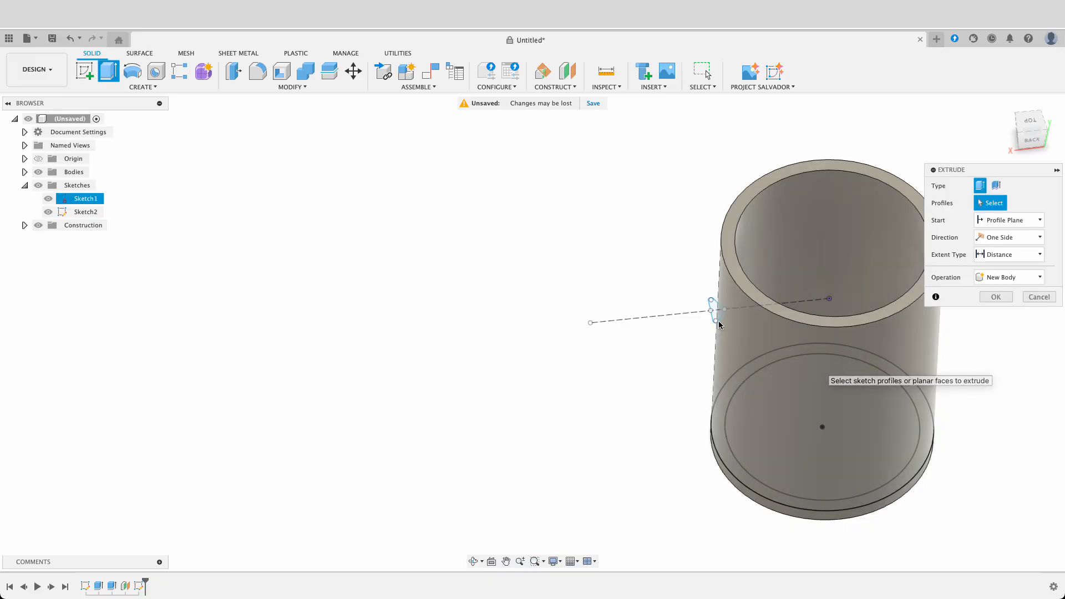
{"action": "left_click", "coordinate": [711, 321]}
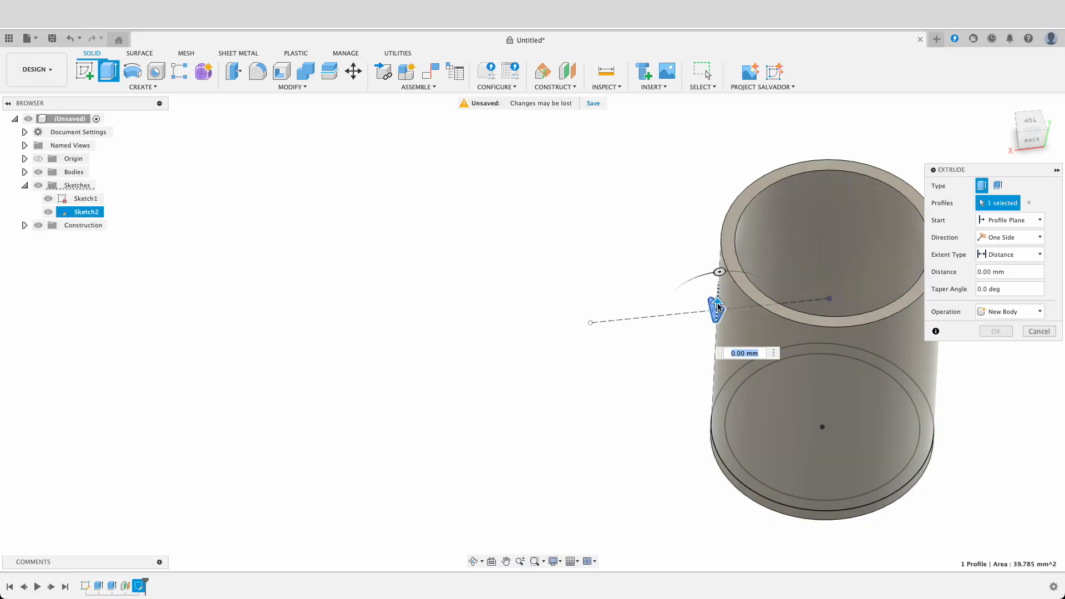
{"action": "left_click_drag", "start_coordinate": [717, 307], "coordinate": [719, 367]}
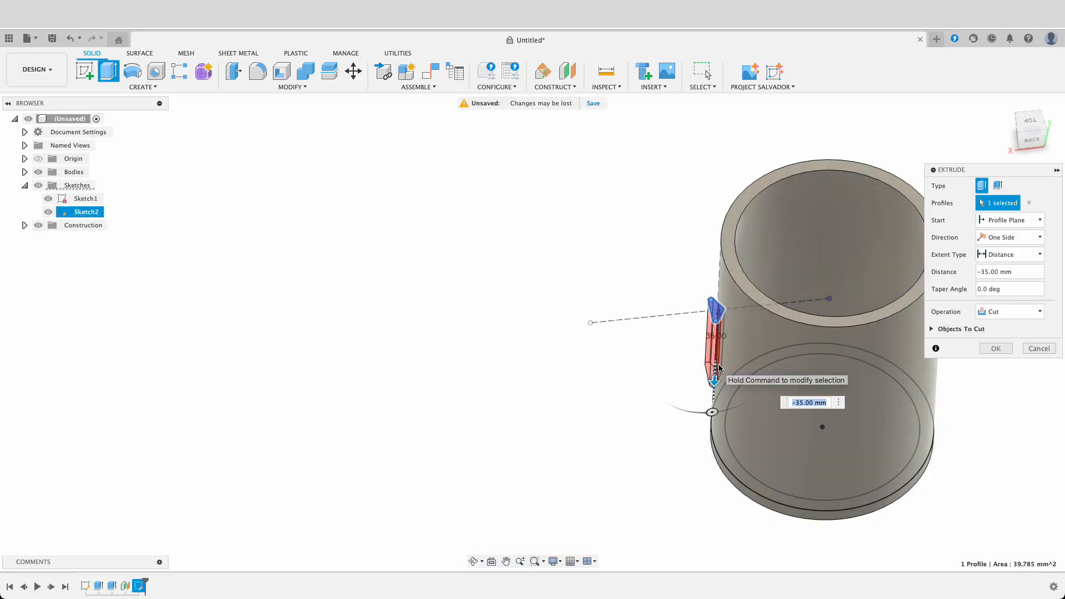
{"action": "left_click", "coordinate": [1005, 314]}
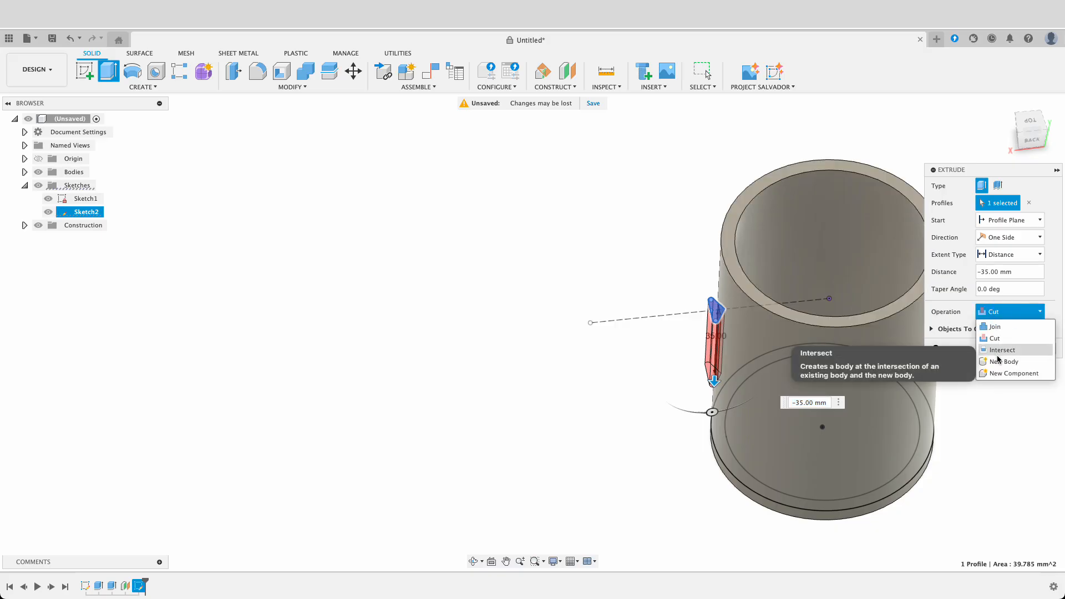
{"action": "left_click", "coordinate": [996, 327]}
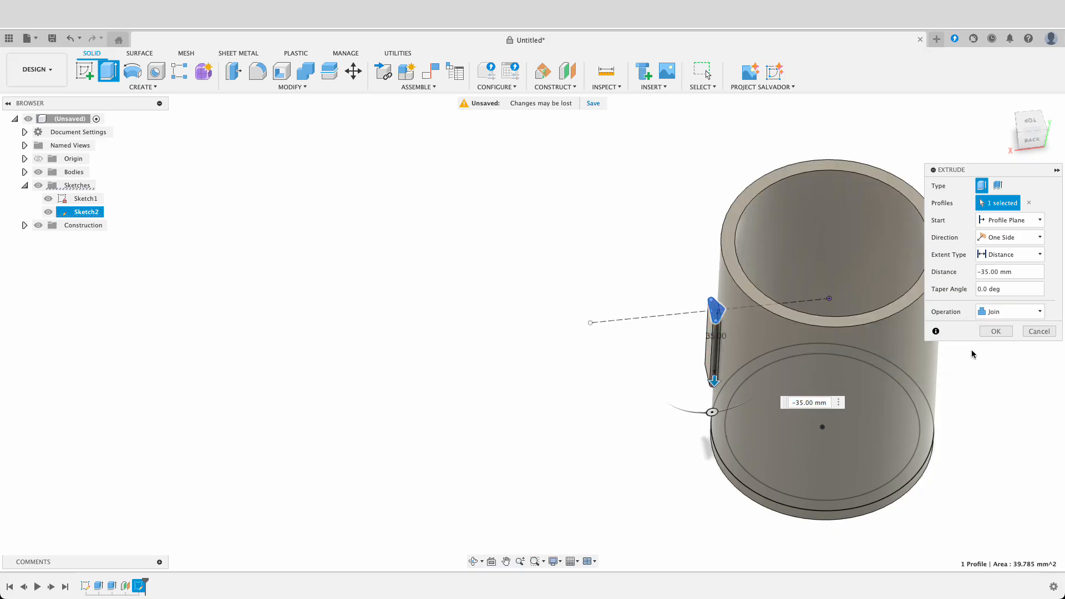
{"action": "left_click", "coordinate": [997, 334]}
Step: Reopen the connector sketch for editing and move the rounded triangle outward until its tip meets the cup's outer wall
{"action": "scroll", "coordinate": [737, 345], "scroll_direction": "up", "scroll_amount": 5}
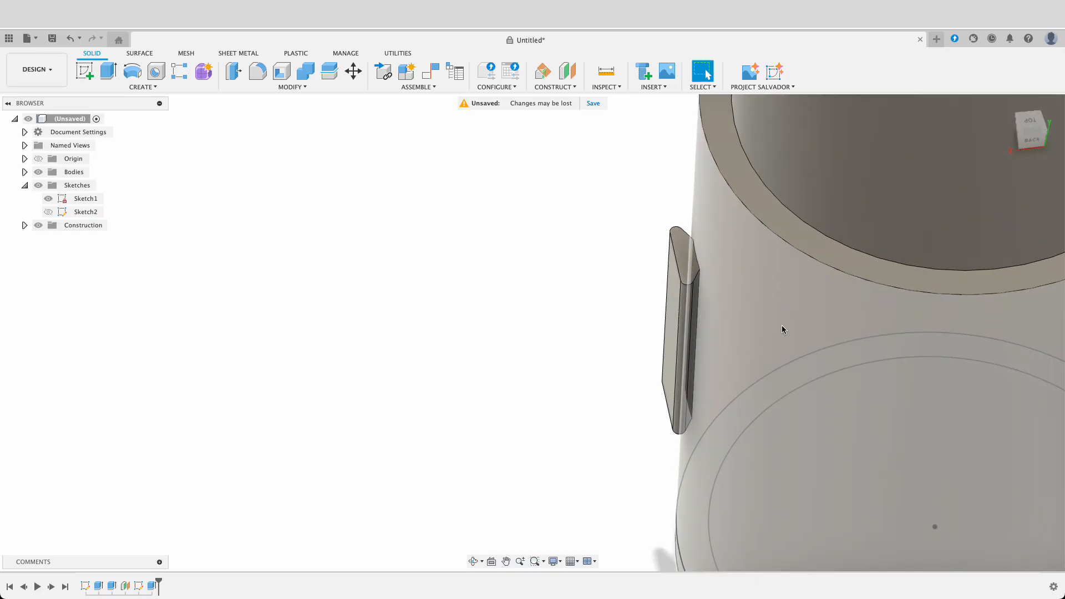
{"action": "middle_click_drag", "start_coordinate": [789, 321], "coordinate": [761, 364], "text": "shift"}
{"action": "scroll", "coordinate": [784, 338], "scroll_direction": "down", "scroll_amount": 5}
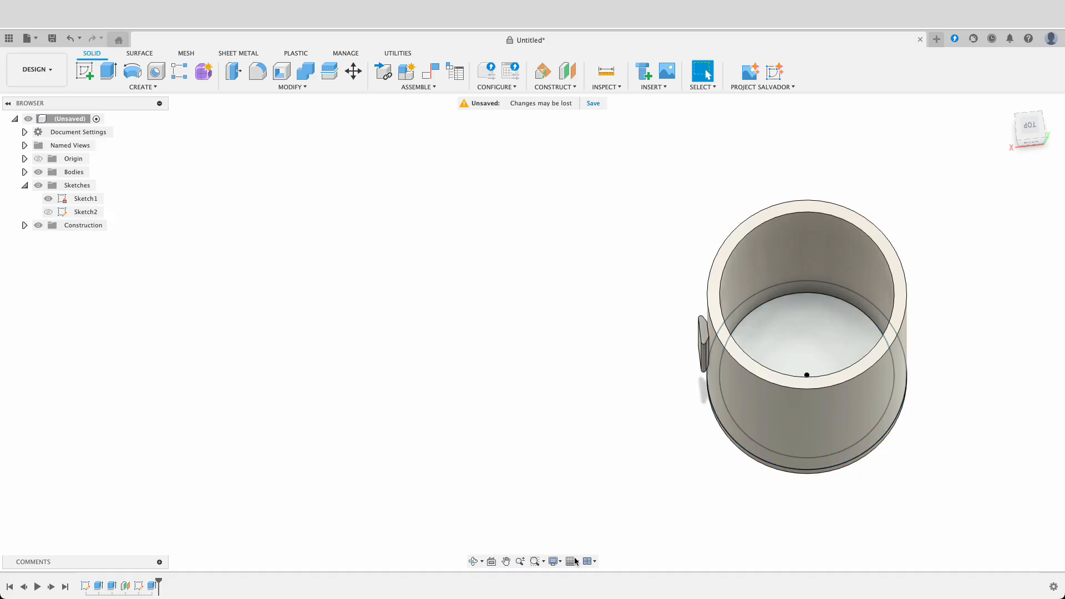
{"action": "double_click", "coordinate": [140, 588]}
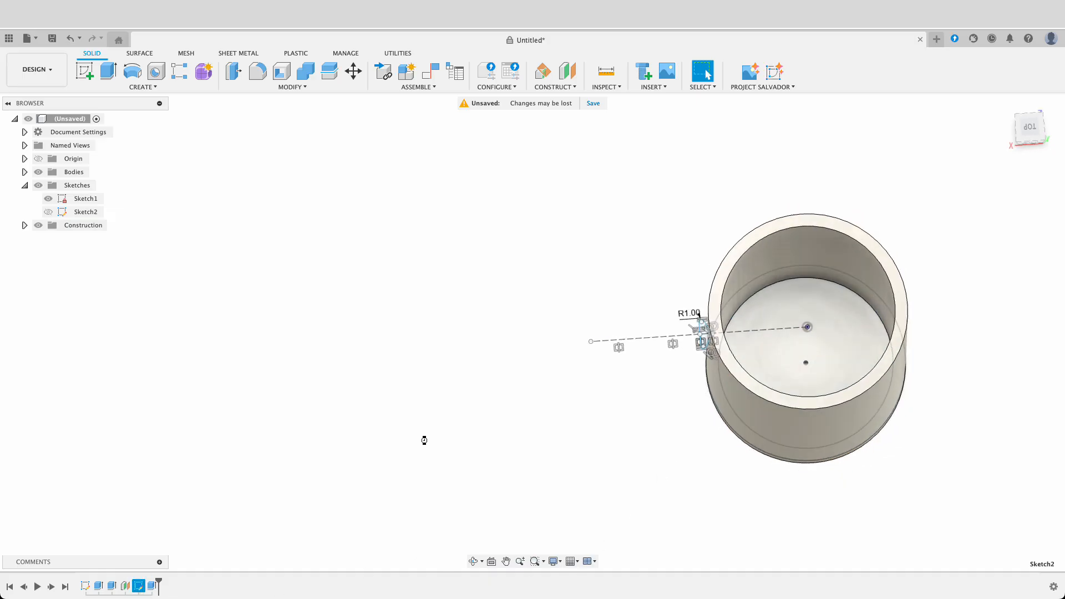
{"action": "scroll", "coordinate": [642, 361], "scroll_direction": "up", "scroll_amount": 5}
{"action": "middle_click_drag", "start_coordinate": [642, 310], "coordinate": [523, 308]}
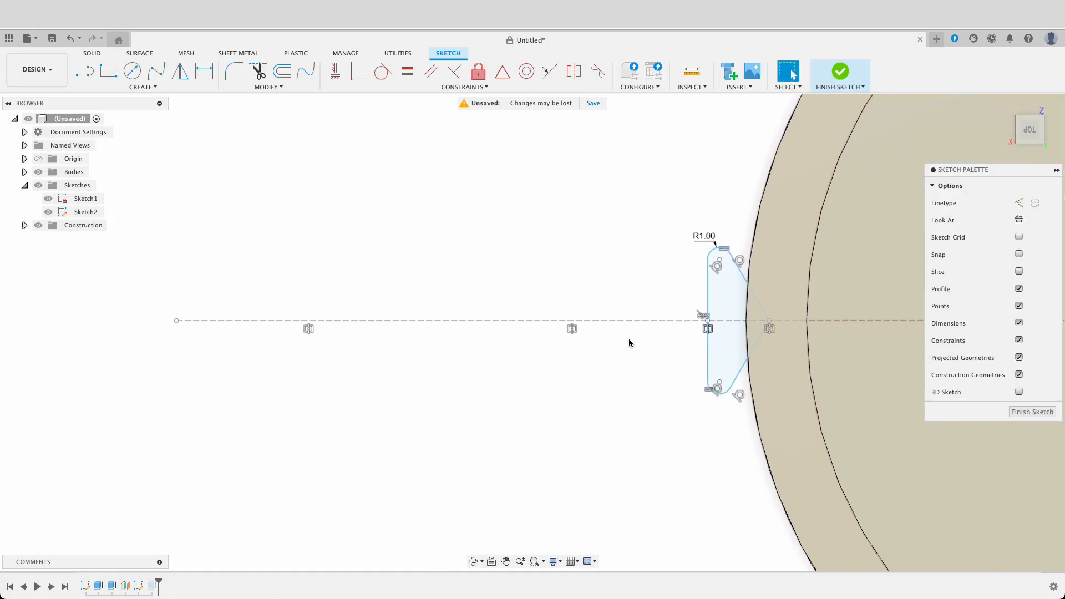
{"action": "mouse_move", "coordinate": [696, 324]}
{"action": "left_mouse_down"}
{"action": "mouse_move", "coordinate": [626, 328]}
{"action": "mouse_move", "coordinate": [643, 327]}
{"action": "left_mouse_up"}
{"action": "key", "text": "super+z"}
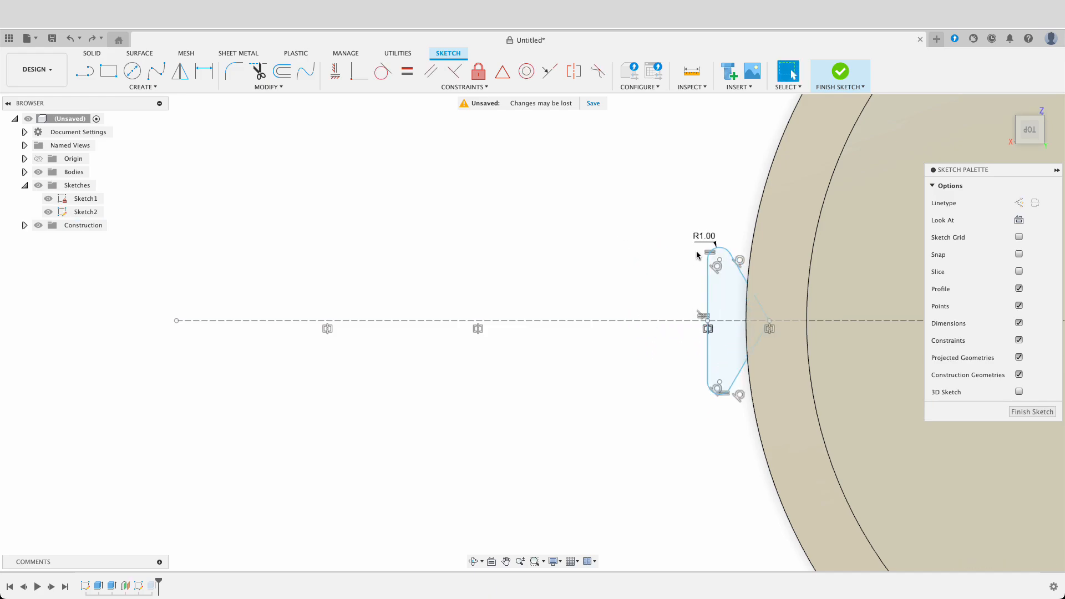
{"action": "left_click_drag", "start_coordinate": [720, 262], "coordinate": [693, 261]}
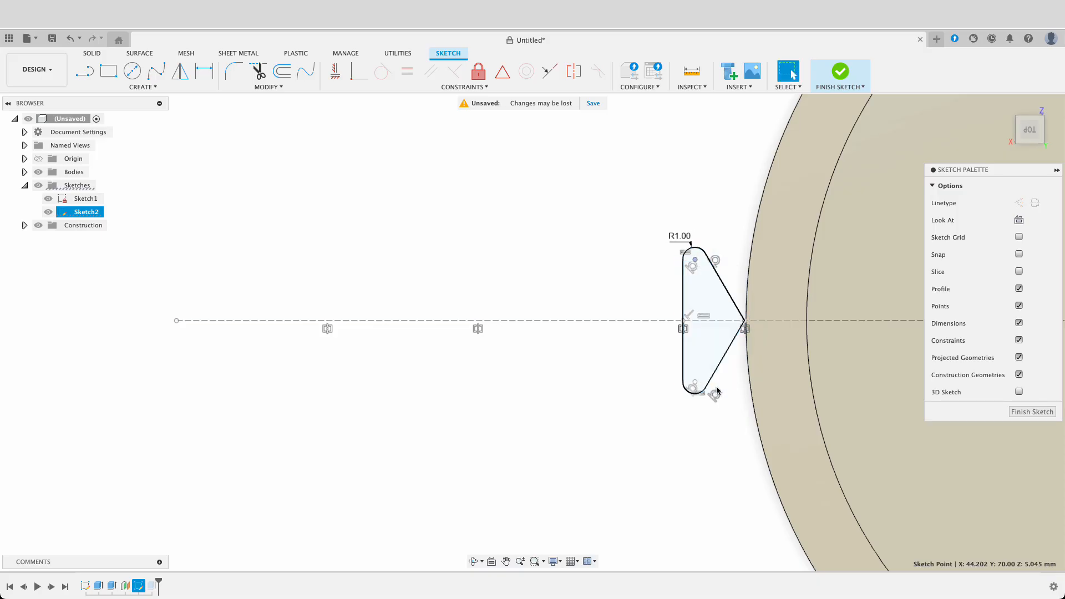
Step: Draw a horizontal line about 3 mm long from the triangle's upper slanted edge into the cup wall
{"action": "key", "text": "l"}
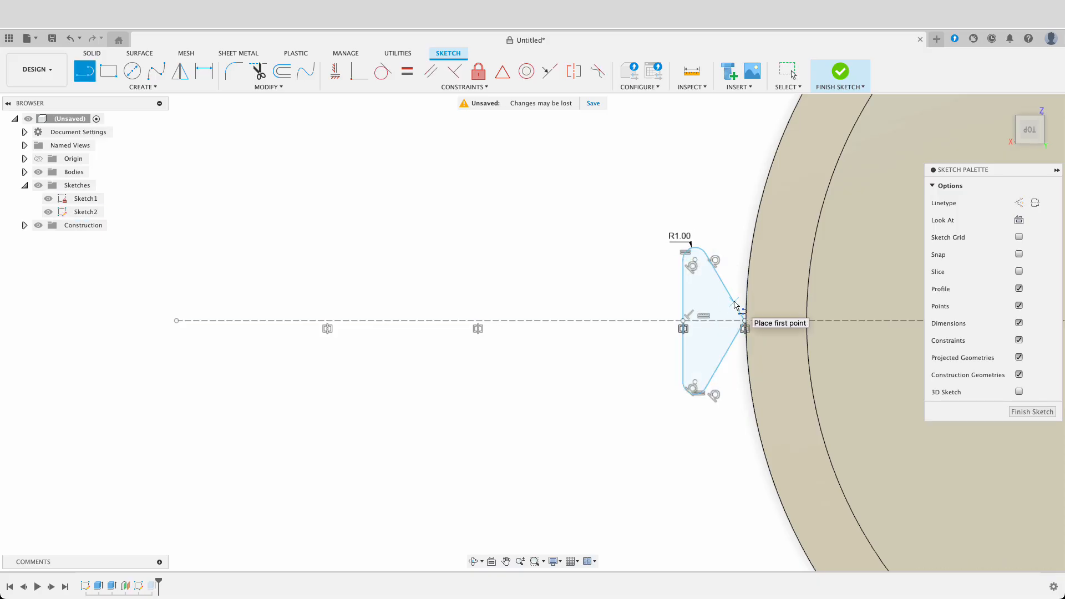
{"action": "left_click", "coordinate": [734, 302]}
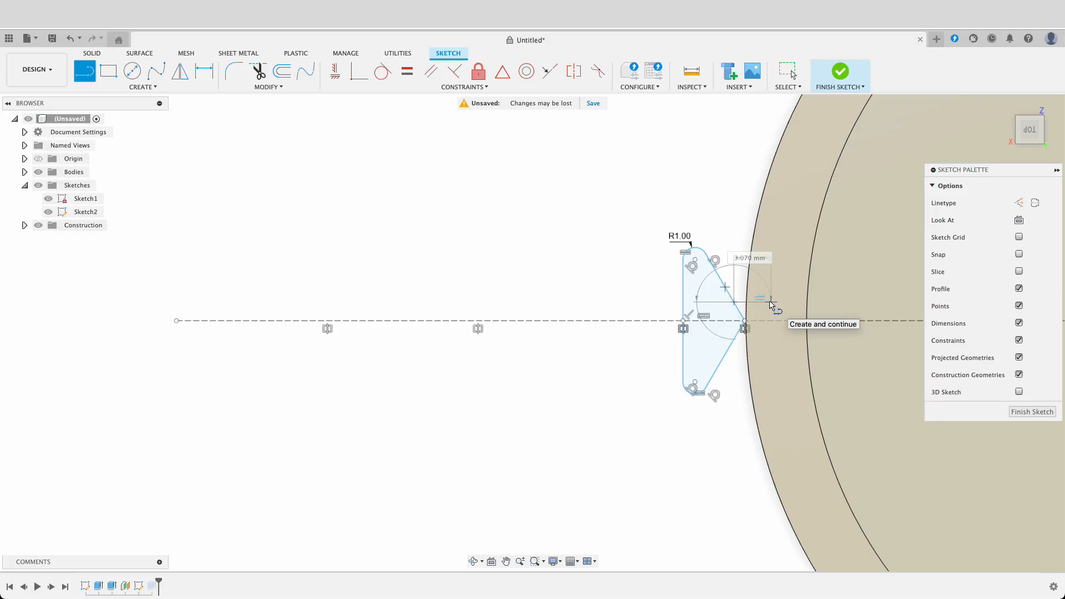
{"action": "left_click", "coordinate": [771, 303]}
{"action": "key", "text": "Escape"}
Step: Mirror the short horizontal line about the construction line to form the connector's neck
{"action": "left_click", "coordinate": [186, 82]}
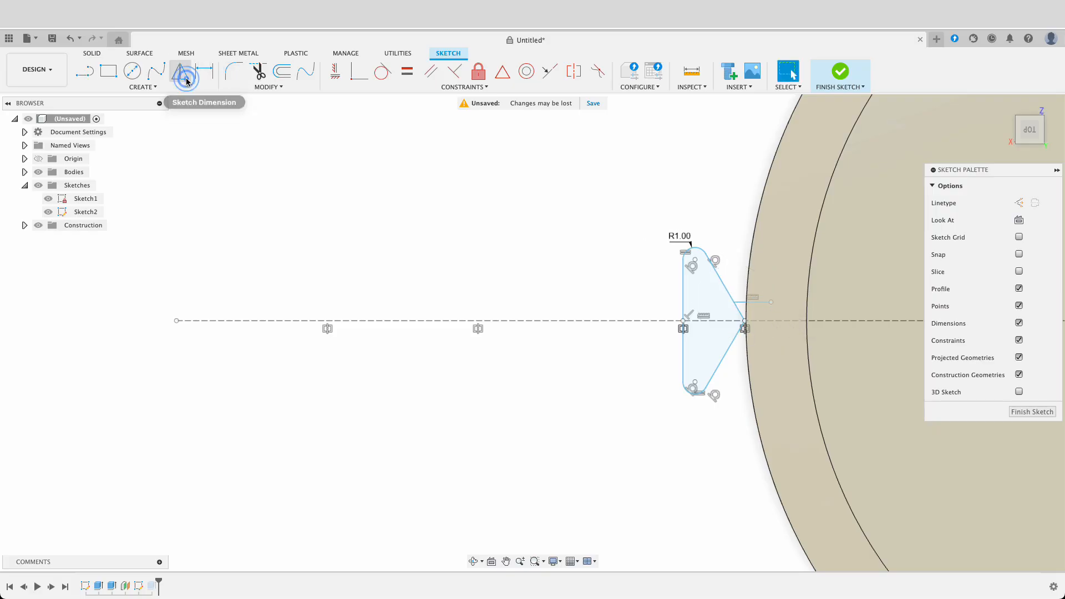
{"action": "left_click", "coordinate": [750, 304]}
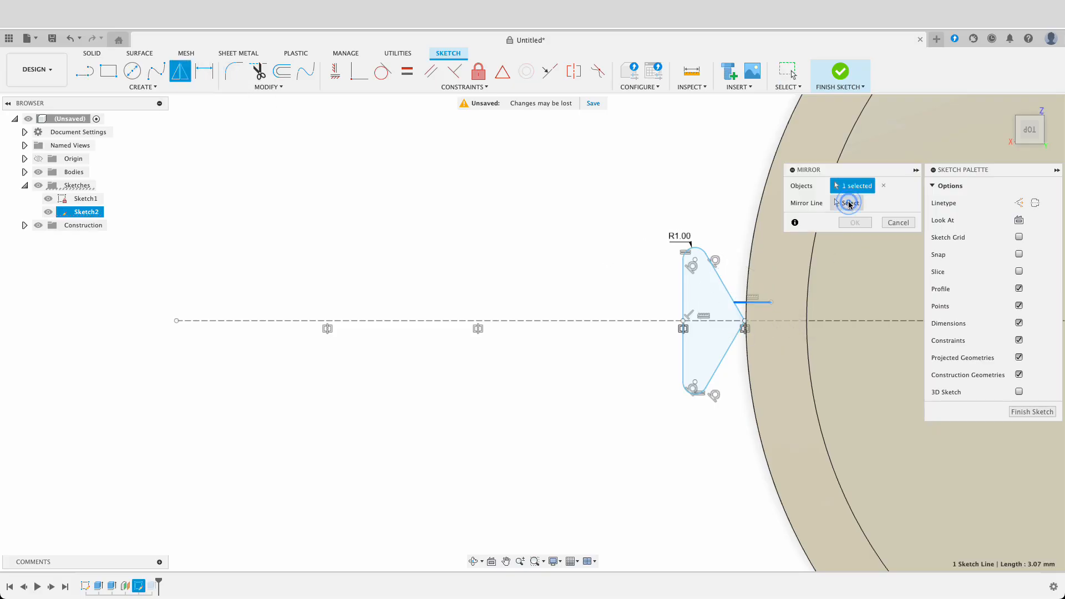
{"action": "left_click", "coordinate": [844, 320]}
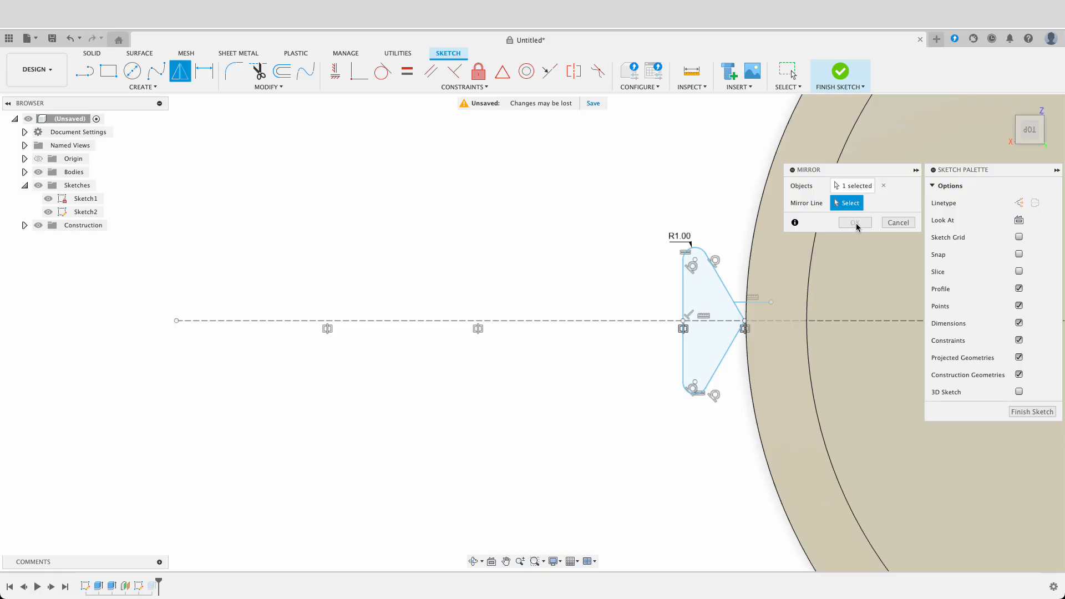
{"action": "left_click", "coordinate": [859, 321]}
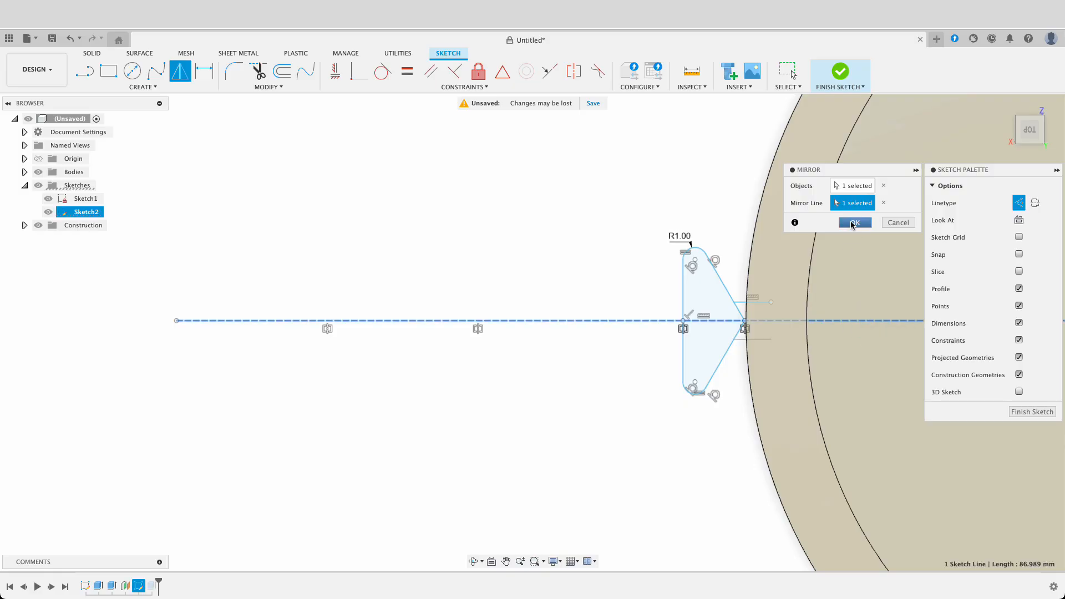
{"action": "left_click", "coordinate": [854, 223]}
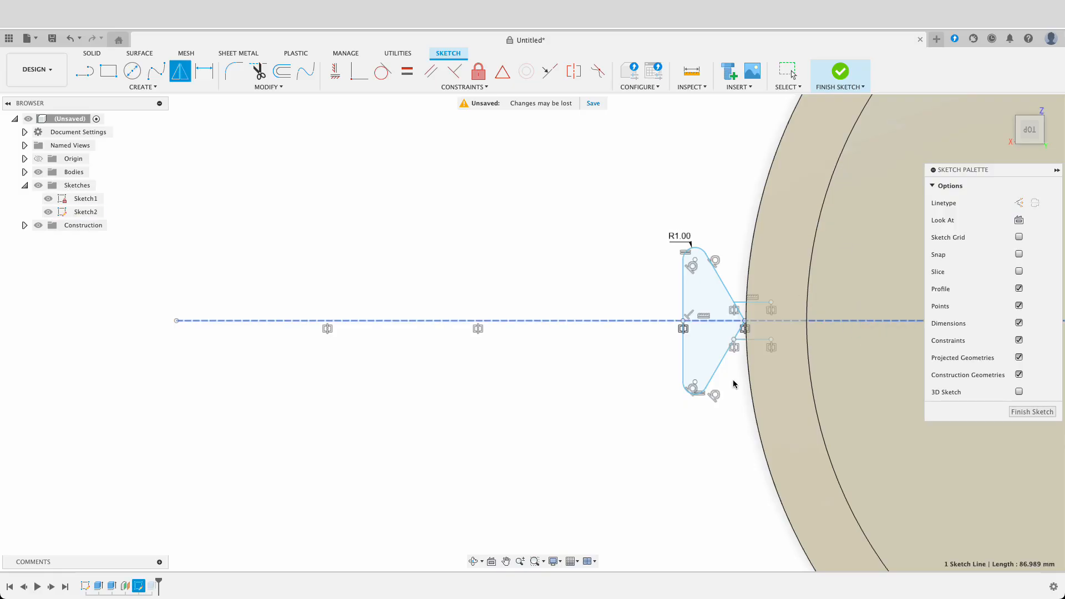
Step: Fillet both corners where the neck lines meet the triangle's slanted edges with a 1 mm radius and finish the sketch
{"action": "left_click", "coordinate": [229, 72]}
{"action": "scroll", "coordinate": [691, 324], "scroll_direction": "up", "scroll_amount": 5}
{"action": "left_click", "coordinate": [796, 289]}
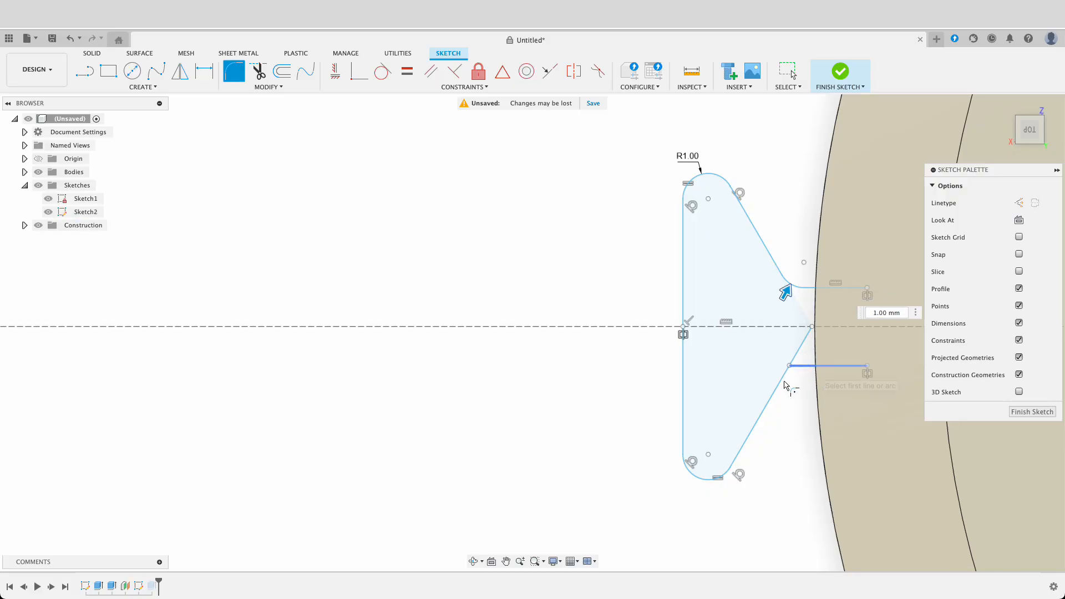
{"action": "left_click", "coordinate": [793, 368]}
{"action": "left_click", "coordinate": [796, 379]}
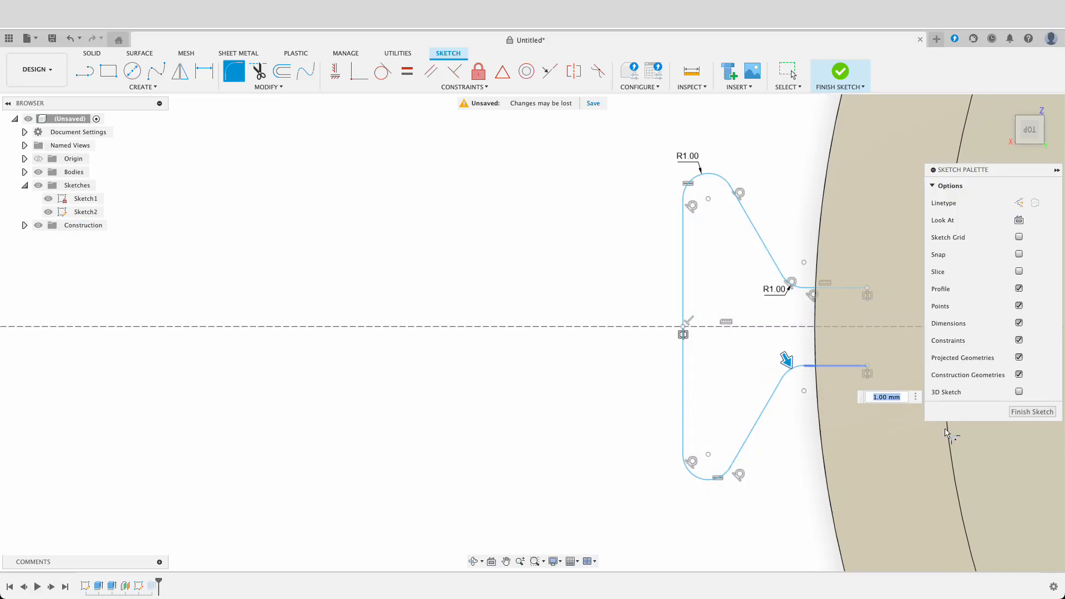
{"action": "left_click", "coordinate": [1018, 414]}
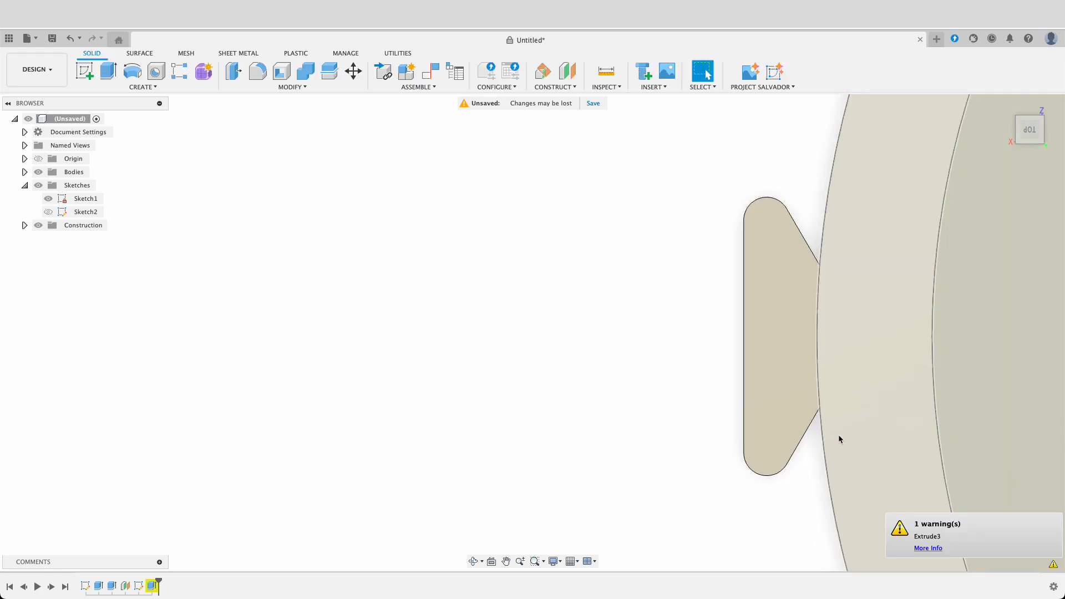
{"action": "scroll", "coordinate": [839, 438], "scroll_direction": "down", "scroll_amount": 2}
{"action": "double_click", "coordinate": [152, 587]}
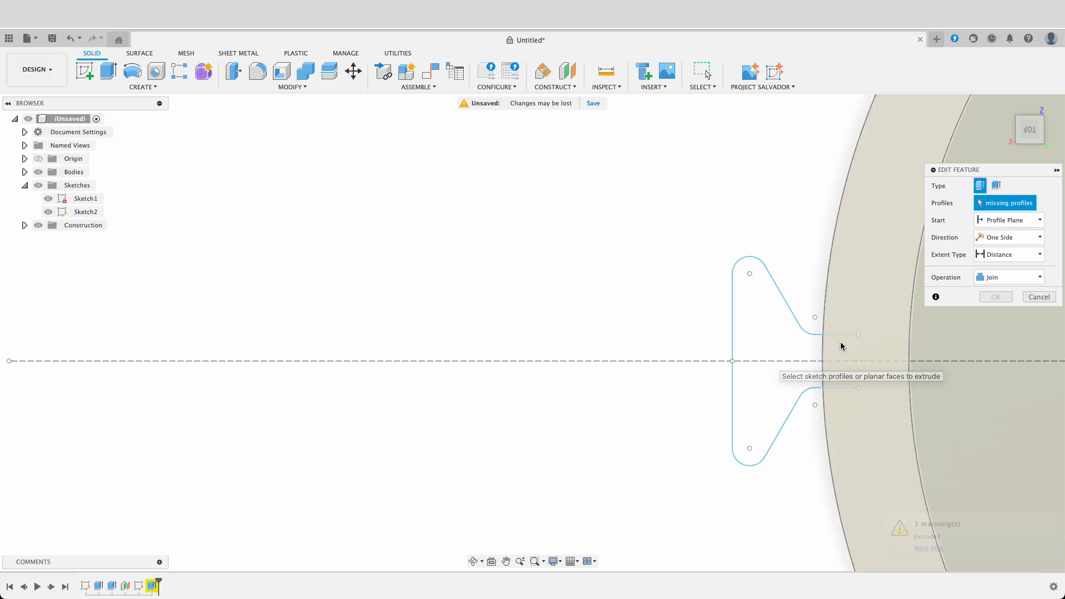
{"action": "left_click", "coordinate": [1025, 298]}
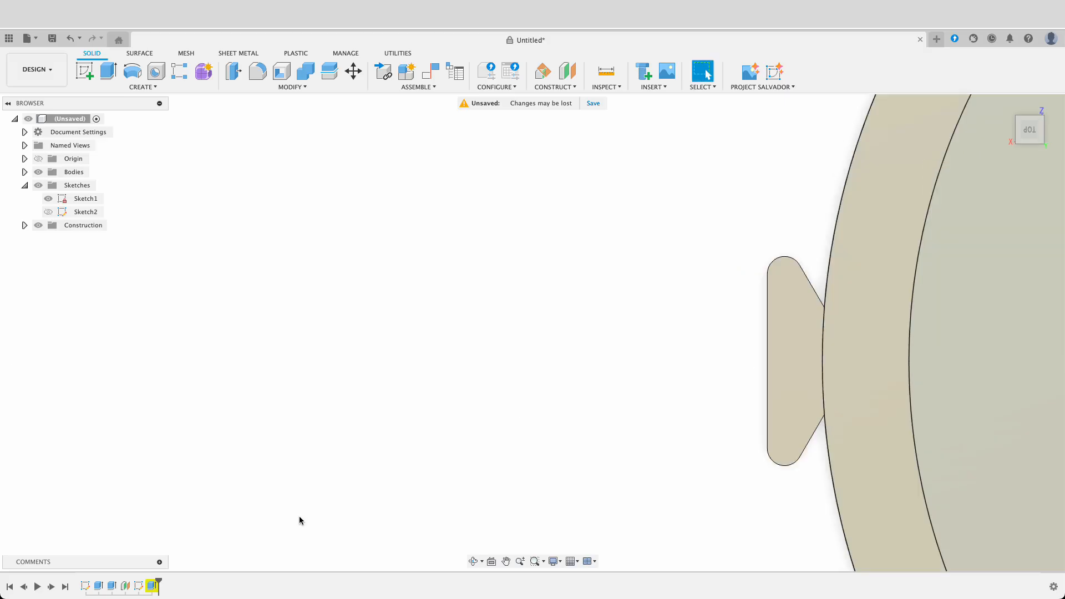
Step: Reopen the connector sketch, close the neck with a vertical line joining its two free ends inside the cup wall, and finish the sketch
{"action": "double_click", "coordinate": [139, 586]}
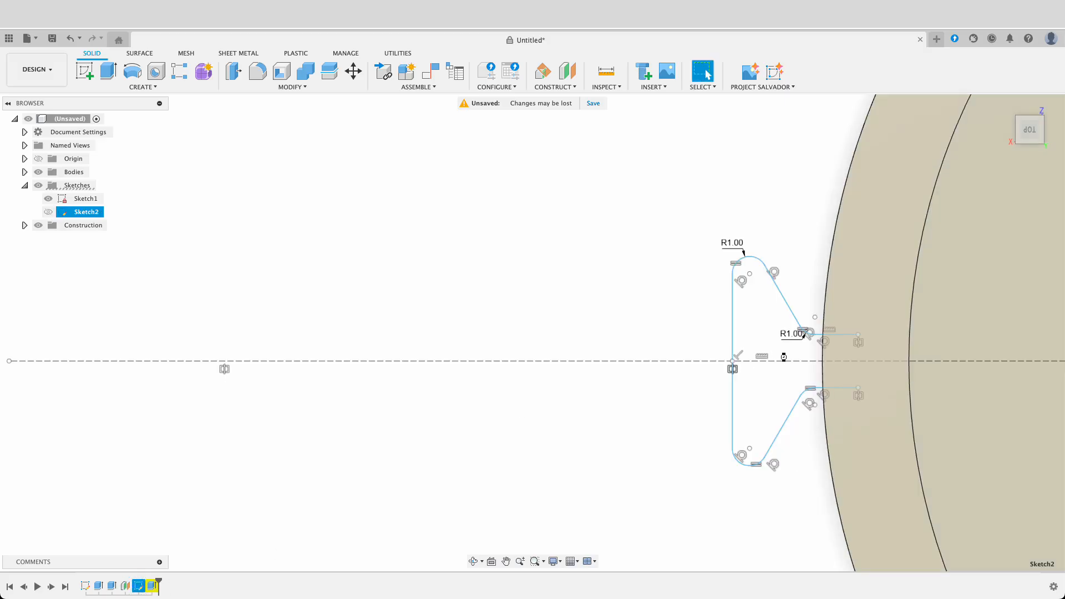
{"action": "key", "text": "l"}
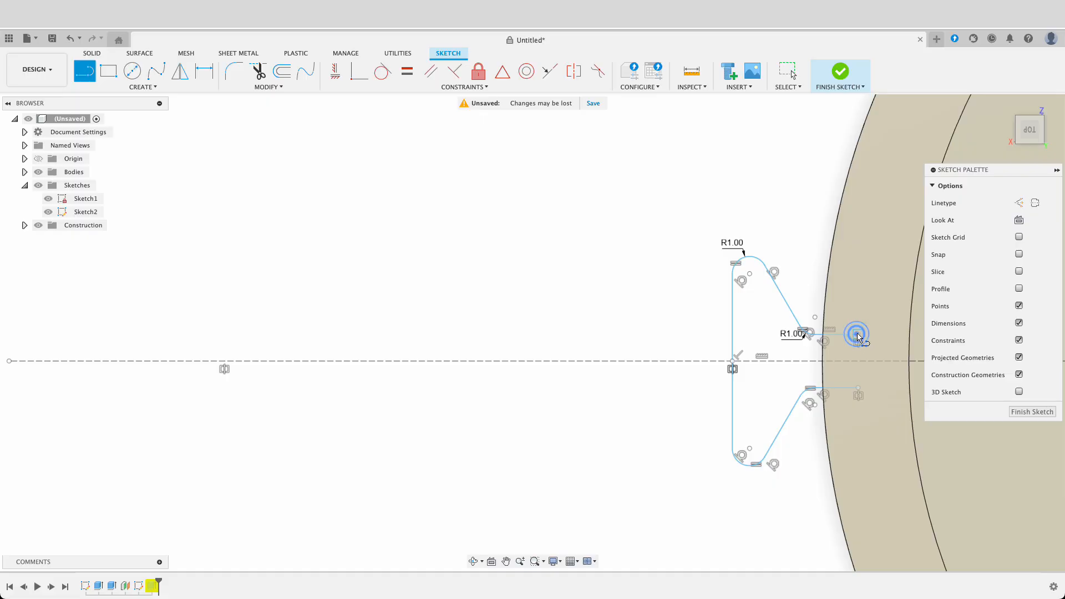
{"action": "left_click", "coordinate": [858, 334]}
{"action": "left_click", "coordinate": [858, 387]}
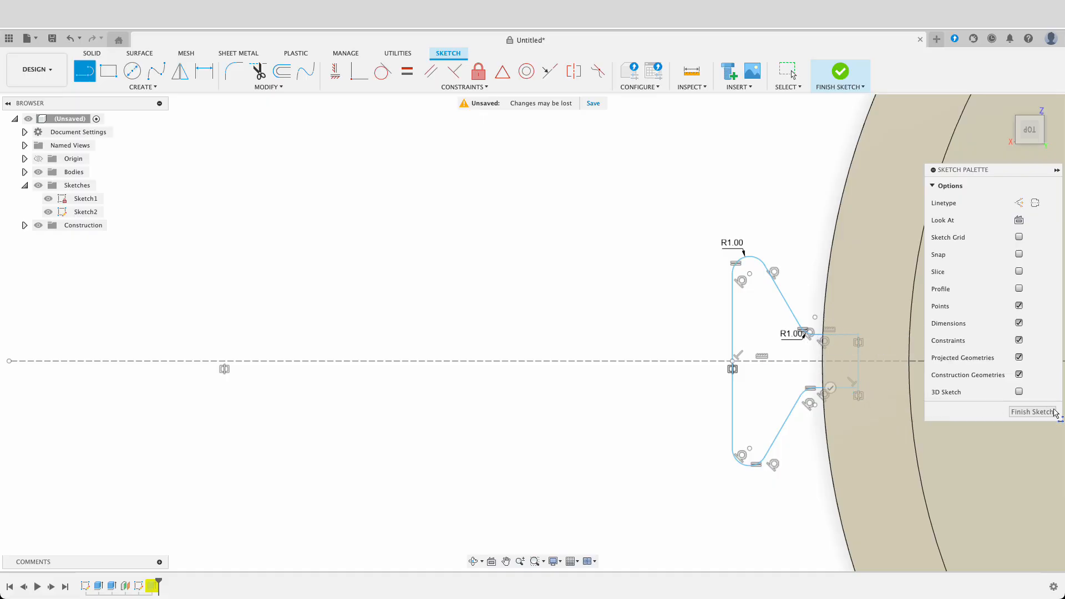
{"action": "left_click", "coordinate": [1032, 412]}
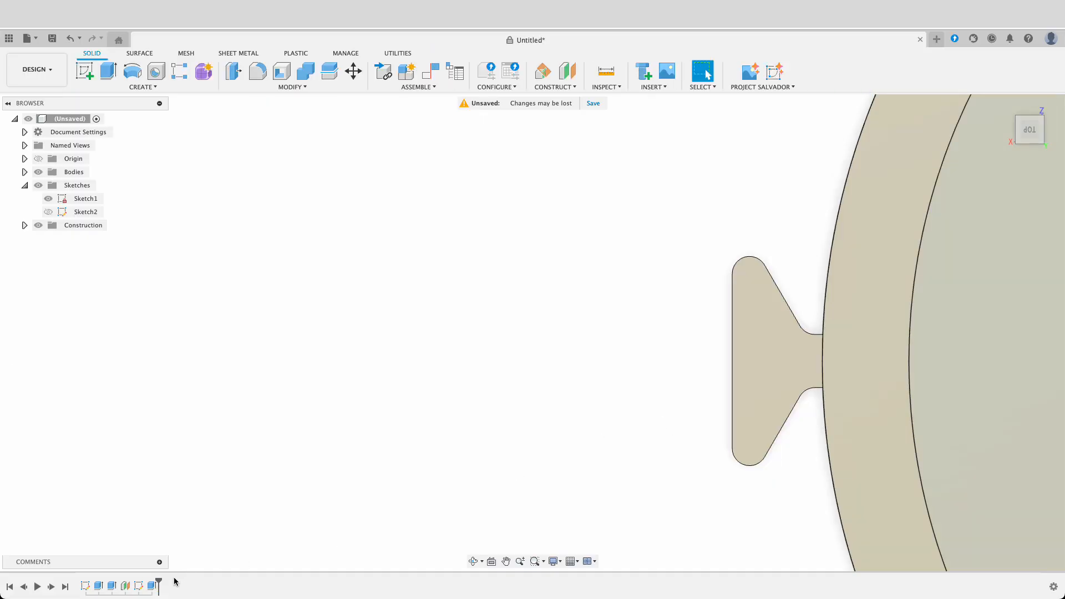
Step: Fillet the outer edges of the cup's base and top rim with a 2 mm radius
{"action": "scroll", "coordinate": [504, 481], "scroll_direction": "down", "scroll_amount": 5}
{"action": "middle_click_drag", "start_coordinate": [632, 499], "coordinate": [815, 474], "text": "shift"}
{"action": "scroll", "coordinate": [637, 488], "scroll_direction": "down", "scroll_amount": 8}
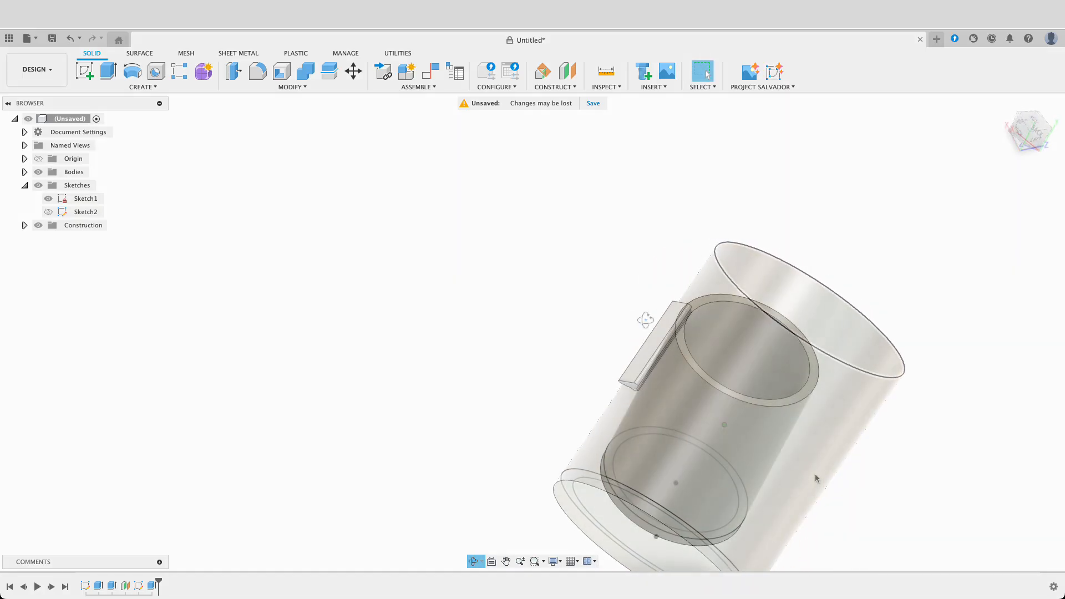
{"action": "key", "text": "f"}
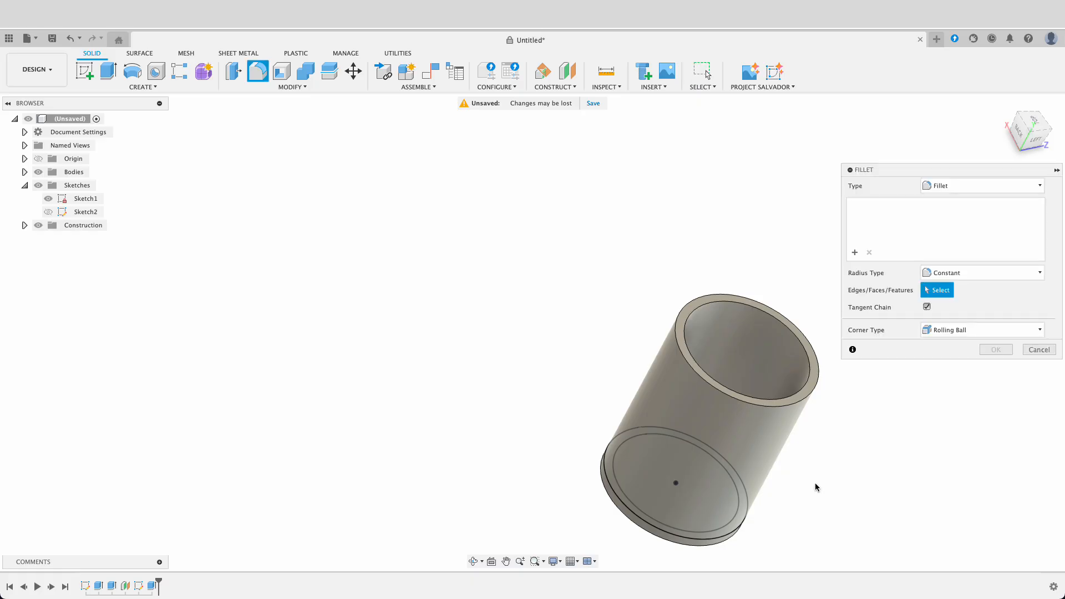
{"action": "middle_click_drag", "start_coordinate": [821, 455], "coordinate": [697, 517], "text": "shift"}
{"action": "left_click", "coordinate": [702, 515]}
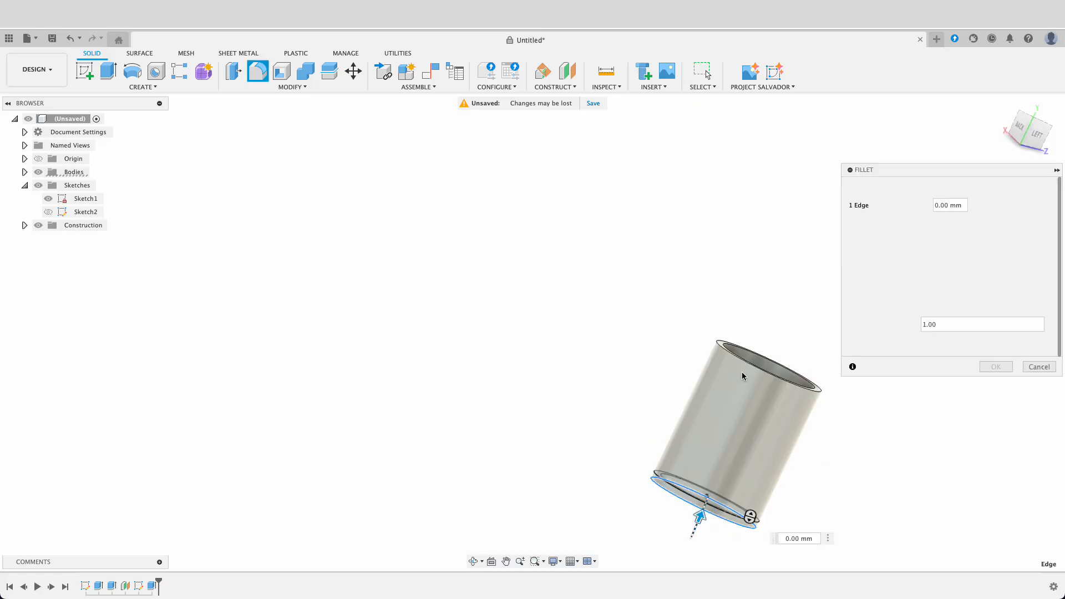
{"action": "left_click", "coordinate": [754, 366]}
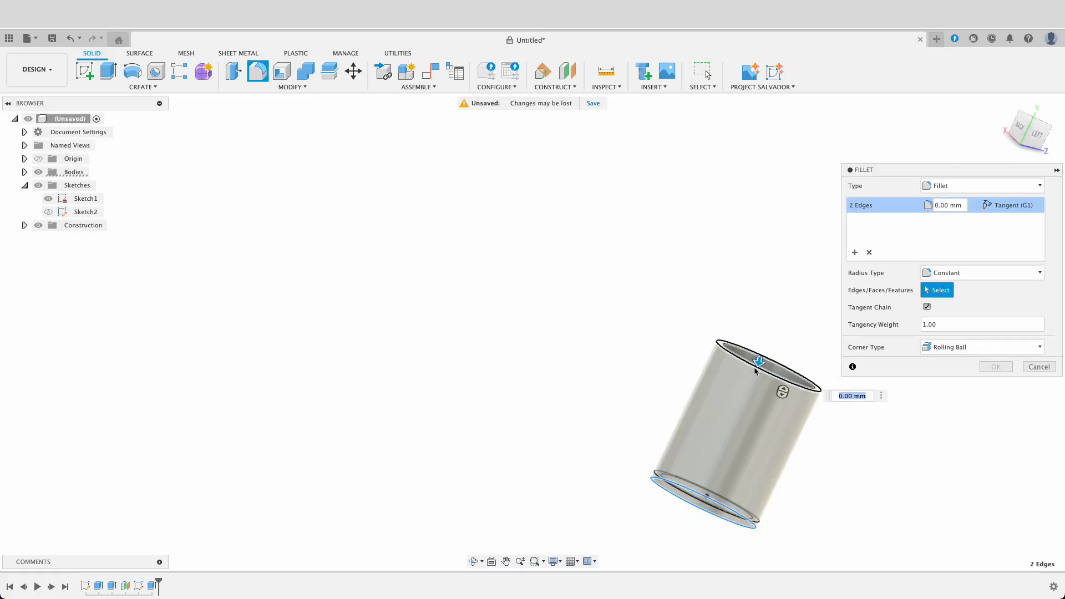
{"action": "type", "text": "2"}
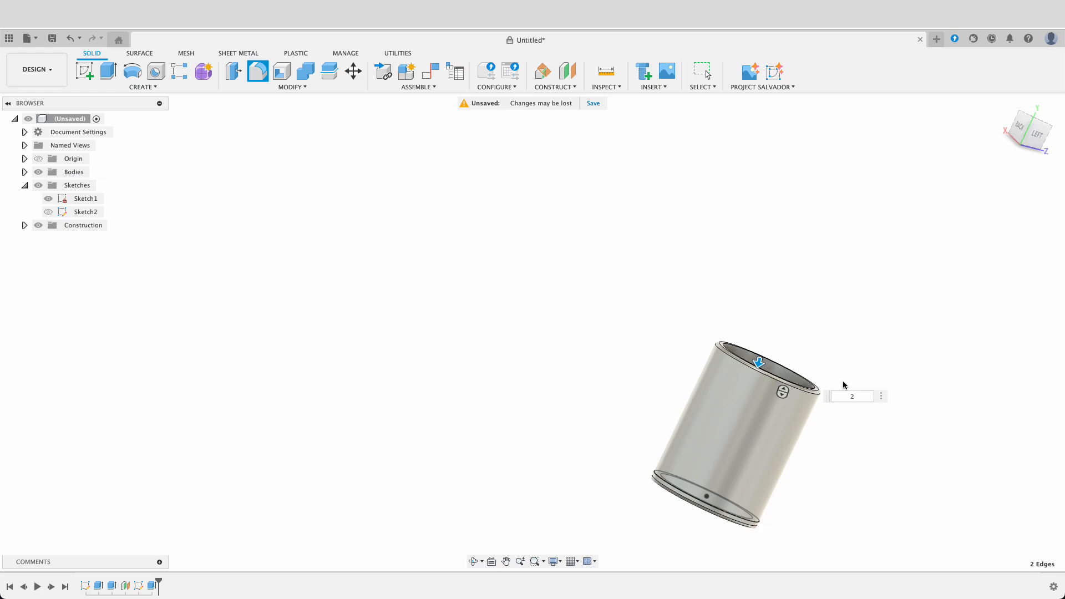
Step: Start a sketch on the cup's top rim face and draw a 6 mm diameter circle outside the wall, above the connector
{"action": "scroll", "coordinate": [867, 333], "scroll_direction": "down", "scroll_amount": 3}
{"action": "scroll", "coordinate": [877, 334], "scroll_direction": "up", "scroll_amount": 8}
{"action": "middle_click_drag", "start_coordinate": [877, 334], "coordinate": [835, 405], "text": "shift"}
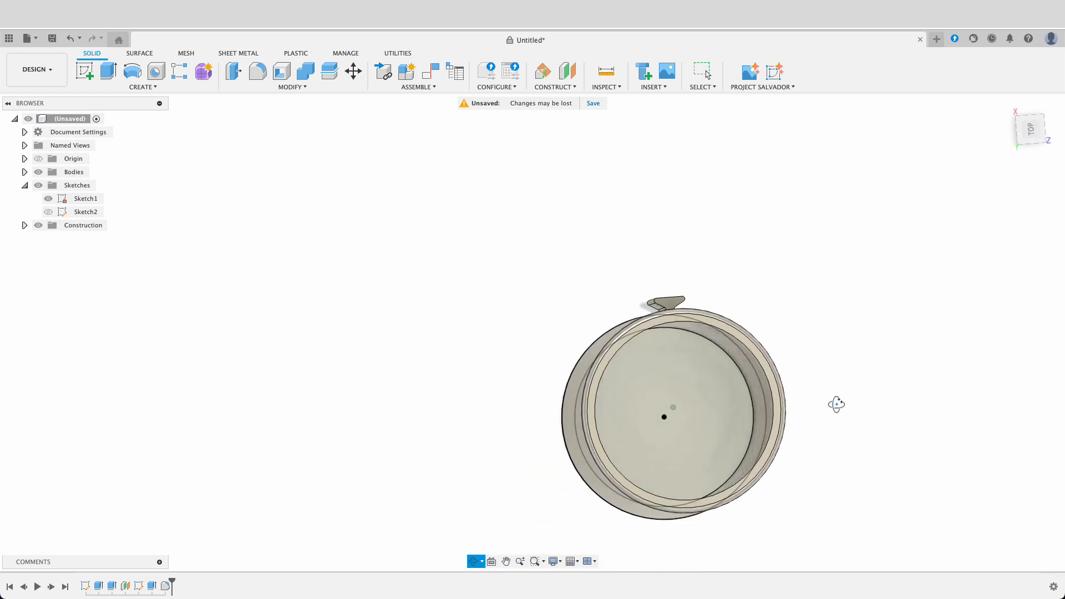
{"action": "left_click", "coordinate": [86, 71]}
{"action": "scroll", "coordinate": [679, 300], "scroll_direction": "up", "scroll_amount": 5}
{"action": "left_click", "coordinate": [687, 335]}
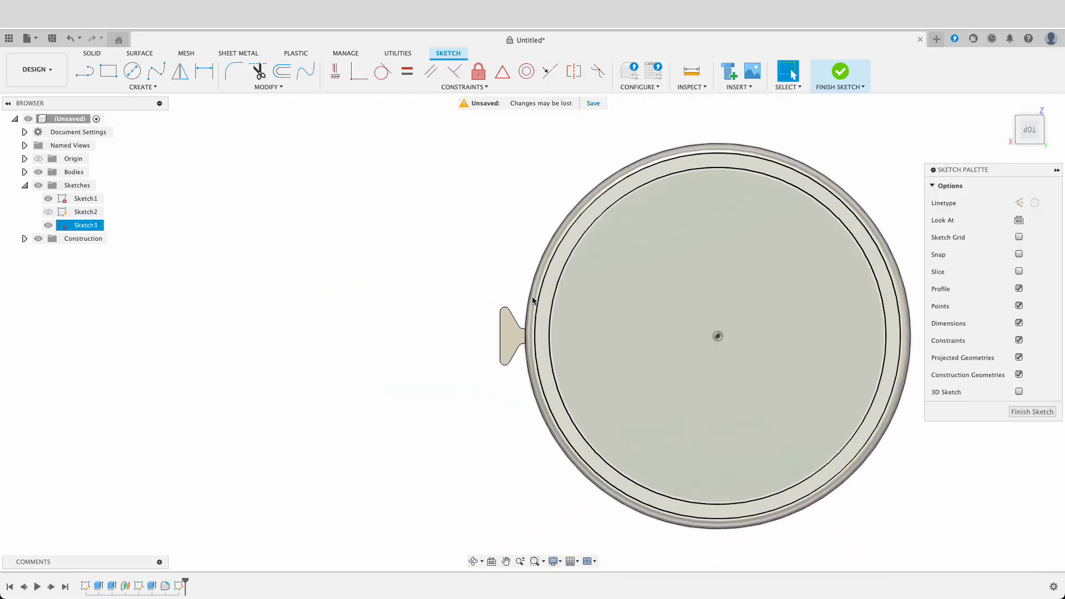
{"action": "key", "text": "c"}
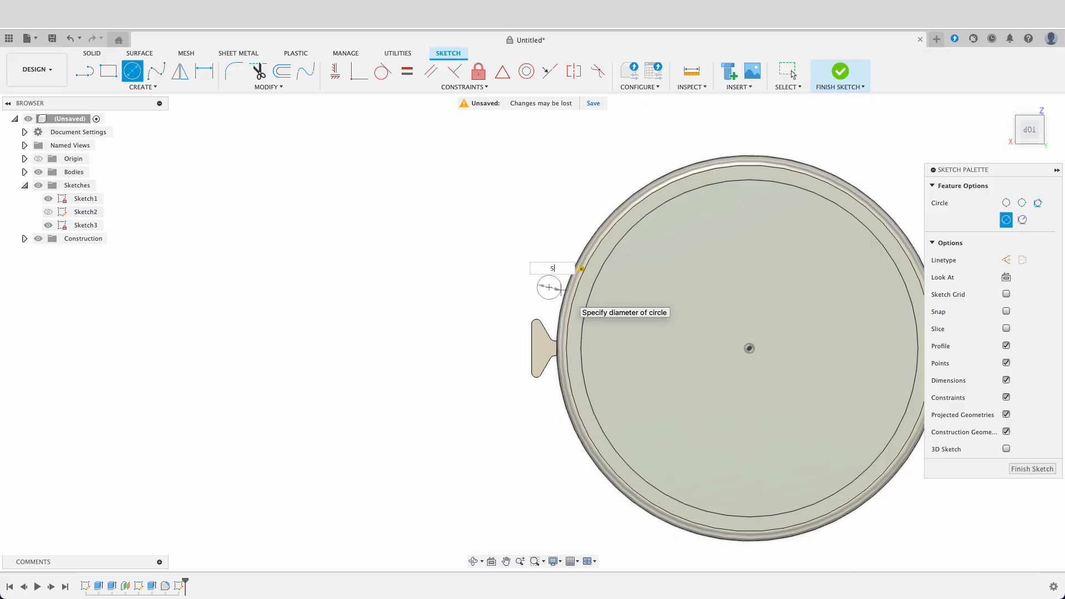
{"action": "type", "text": "6"}
{"action": "key", "text": "Return"}
{"action": "key", "text": "Escape"}
{"action": "scroll", "coordinate": [546, 288], "scroll_direction": "up", "scroll_amount": 3}
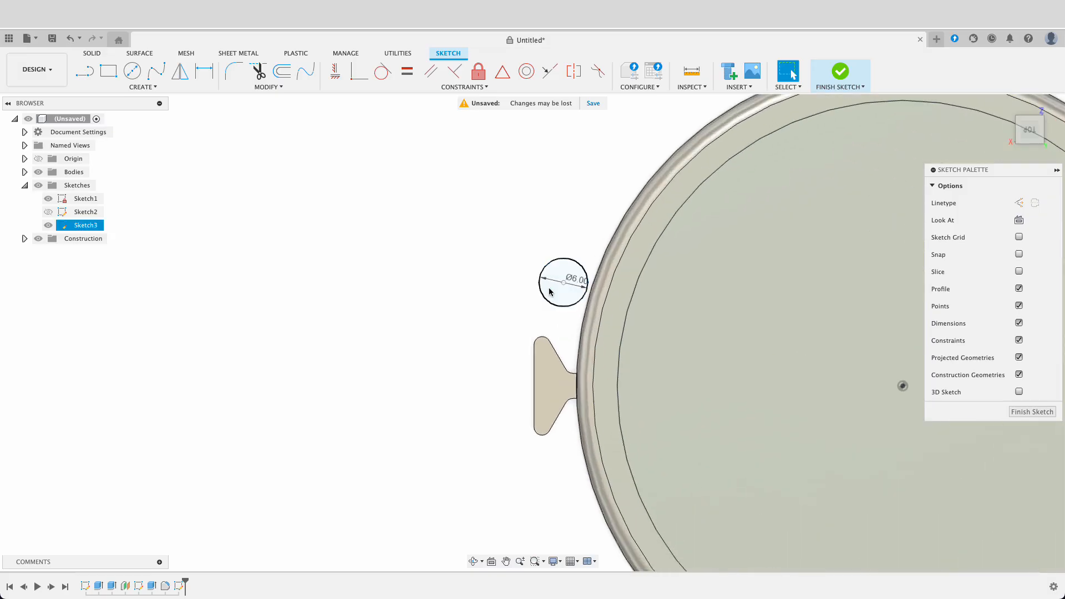
Step: Move the 6 mm circle inward until it overlaps the cup's outer wall and finish the sketch
{"action": "left_click_drag", "start_coordinate": [571, 284], "coordinate": [584, 287]}
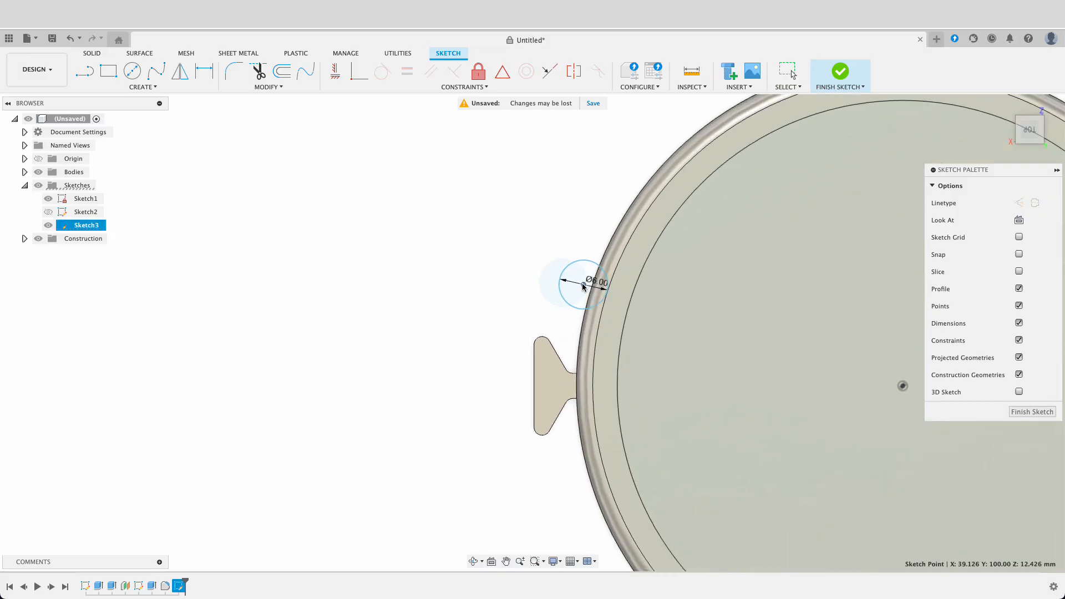
{"action": "left_click_drag", "start_coordinate": [584, 286], "coordinate": [584, 285]}
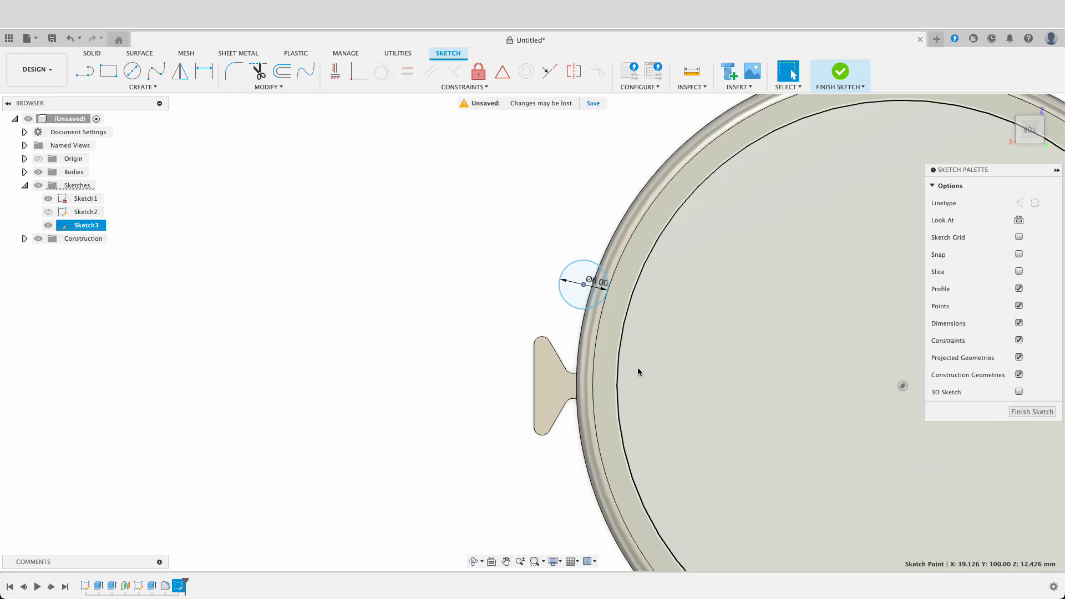
{"action": "scroll", "coordinate": [714, 460], "scroll_direction": "down", "scroll_amount": 3}
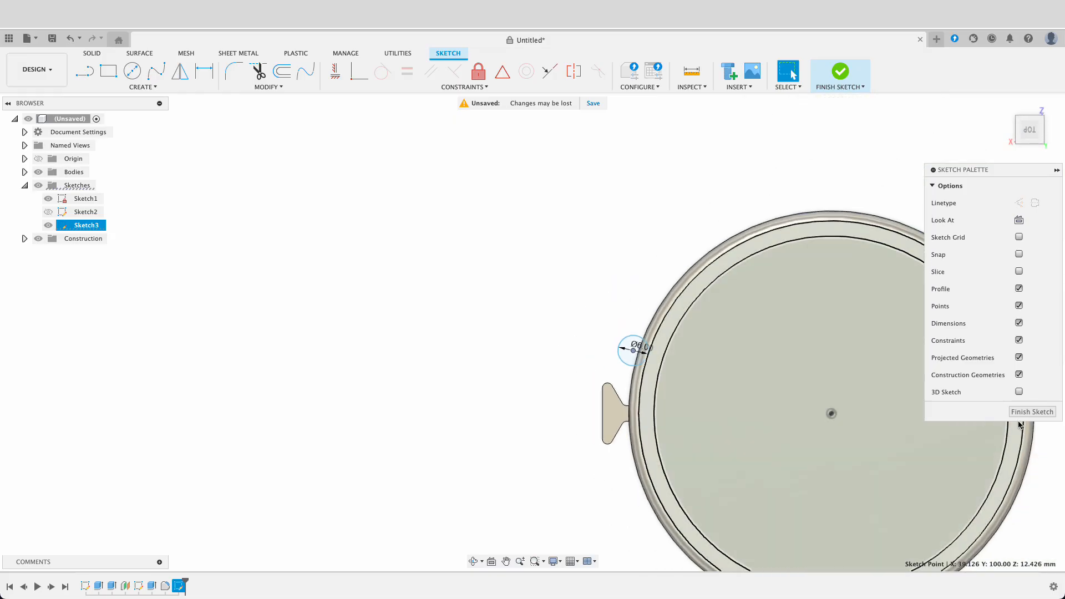
{"action": "left_click", "coordinate": [1020, 417]}
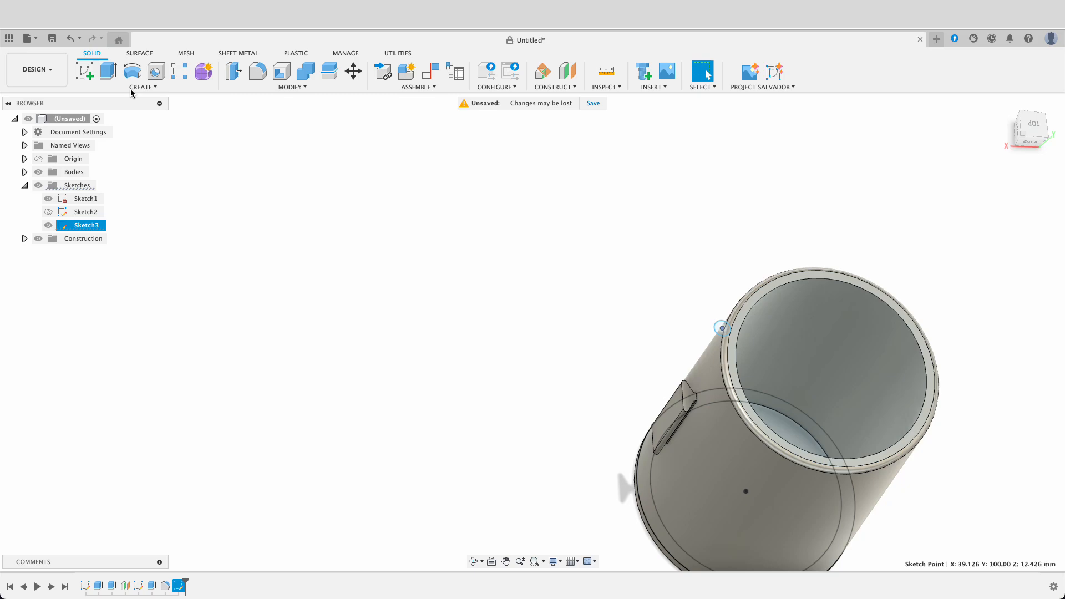
Step: Extrude the 6 mm circle -110 mm down along the cup's outer wall with the Cut operation to form a groove
{"action": "left_click", "coordinate": [108, 71]}
{"action": "scroll", "coordinate": [723, 327], "scroll_direction": "up", "scroll_amount": 4}
{"action": "left_click", "coordinate": [720, 332]}
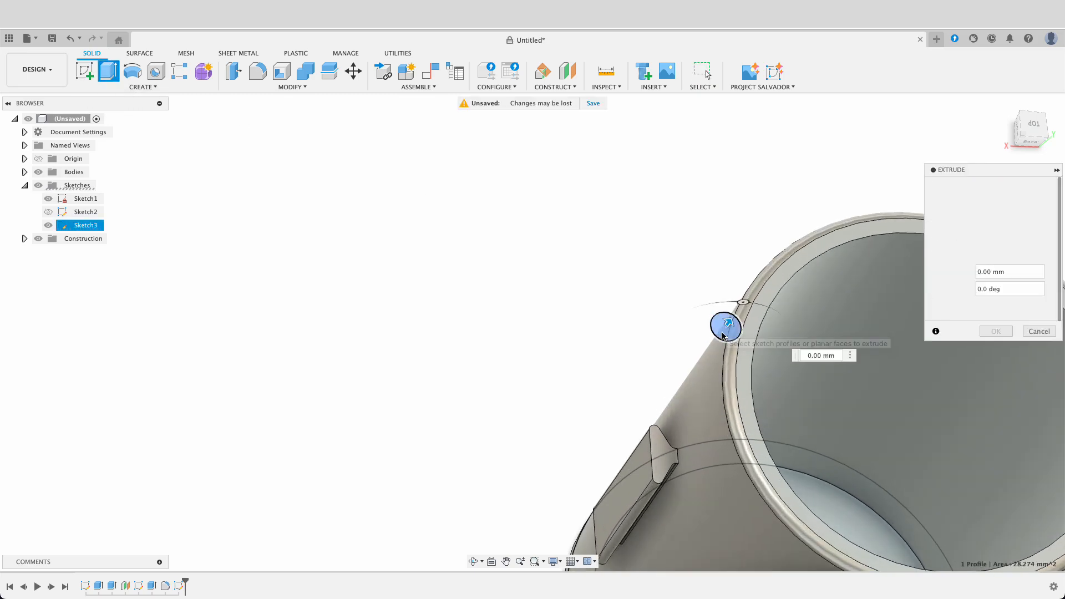
{"action": "left_click_drag", "start_coordinate": [625, 461], "coordinate": [533, 584]}
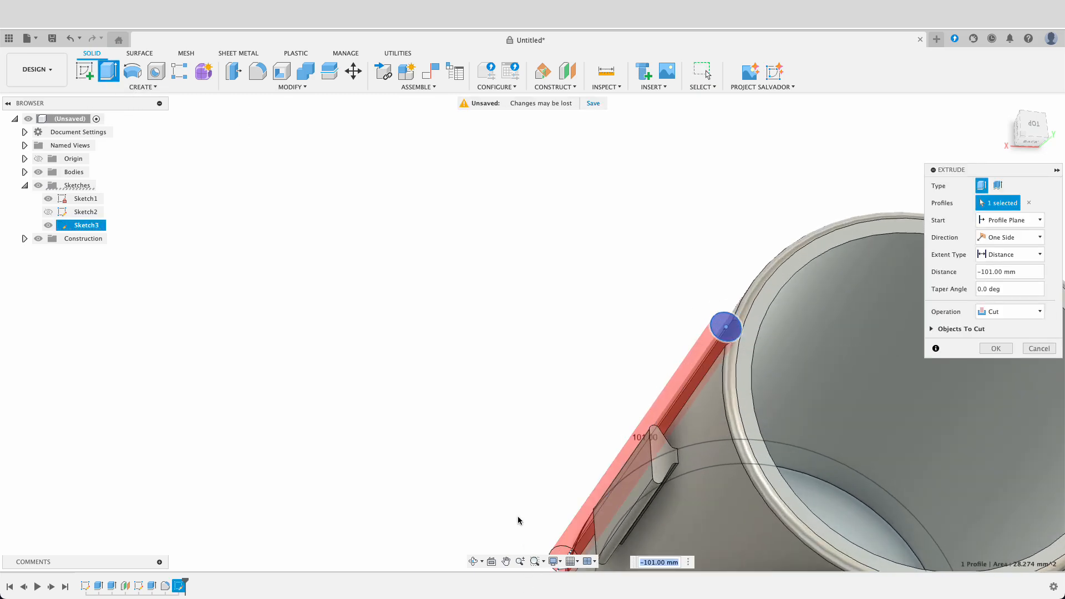
{"action": "scroll", "coordinate": [516, 448], "scroll_direction": "down", "scroll_amount": 2}
{"action": "middle_click_drag", "start_coordinate": [563, 352], "coordinate": [578, 427], "text": "shift"}
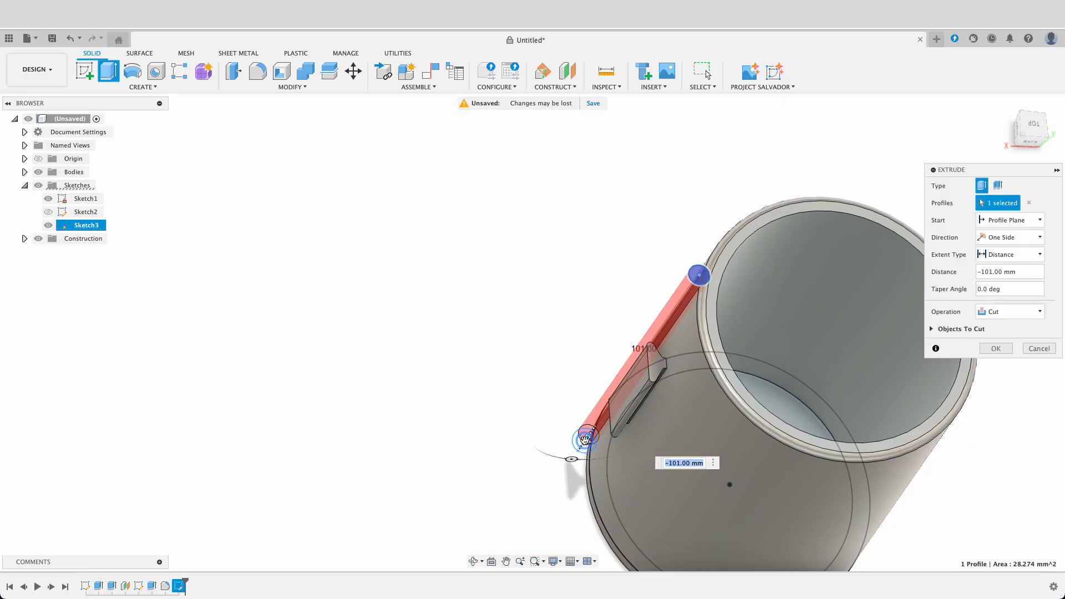
{"action": "left_click_drag", "start_coordinate": [585, 439], "coordinate": [573, 454]}
{"action": "key", "text": "Return"}
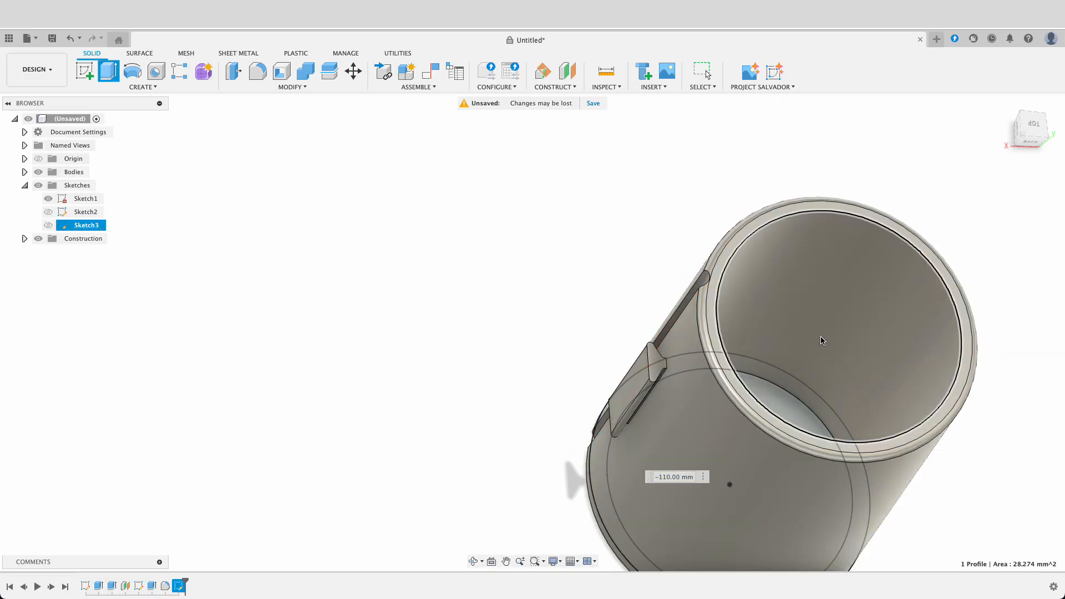
Step: Start a circular pattern of the groove's cut feature, using the cup's inner rim edge as the axis
{"action": "mouse_move", "coordinate": [818, 335]}
{"action": "middle_mouse_down", "text": "shift"}
{"action": "mouse_move", "coordinate": [871, 366]}
{"action": "mouse_move", "coordinate": [813, 326]}
{"action": "middle_mouse_up", "text": "shift"}
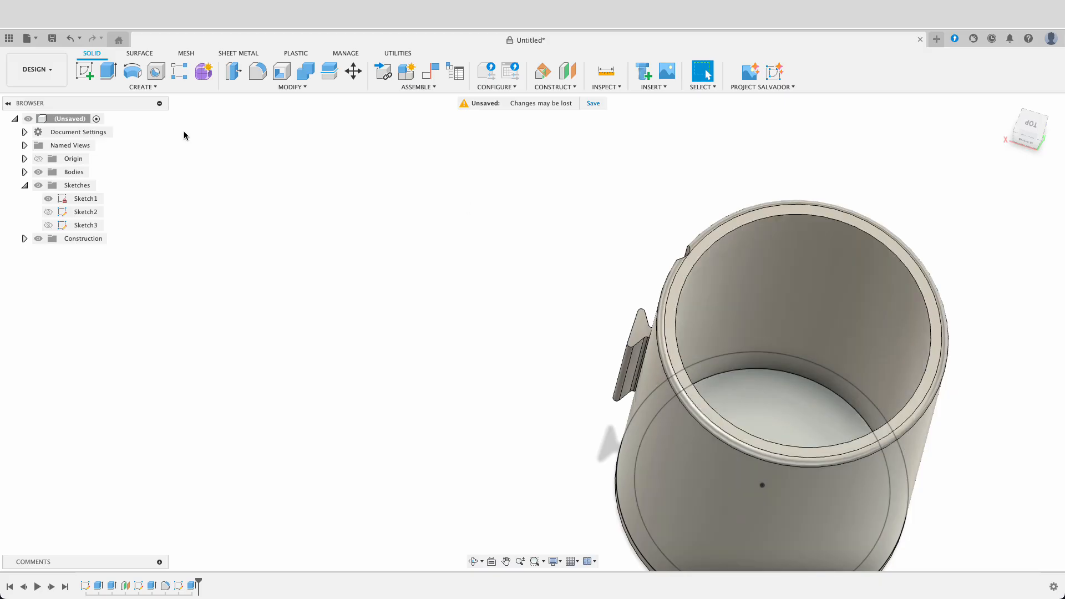
{"action": "left_click", "coordinate": [145, 87]}
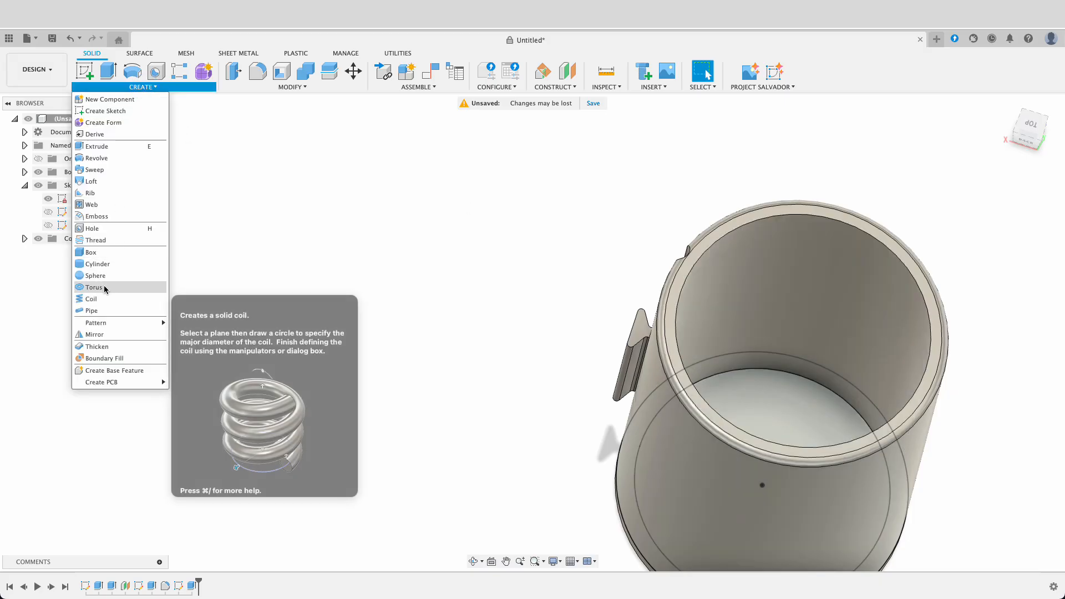
{"action": "mouse_move", "coordinate": [135, 324]}
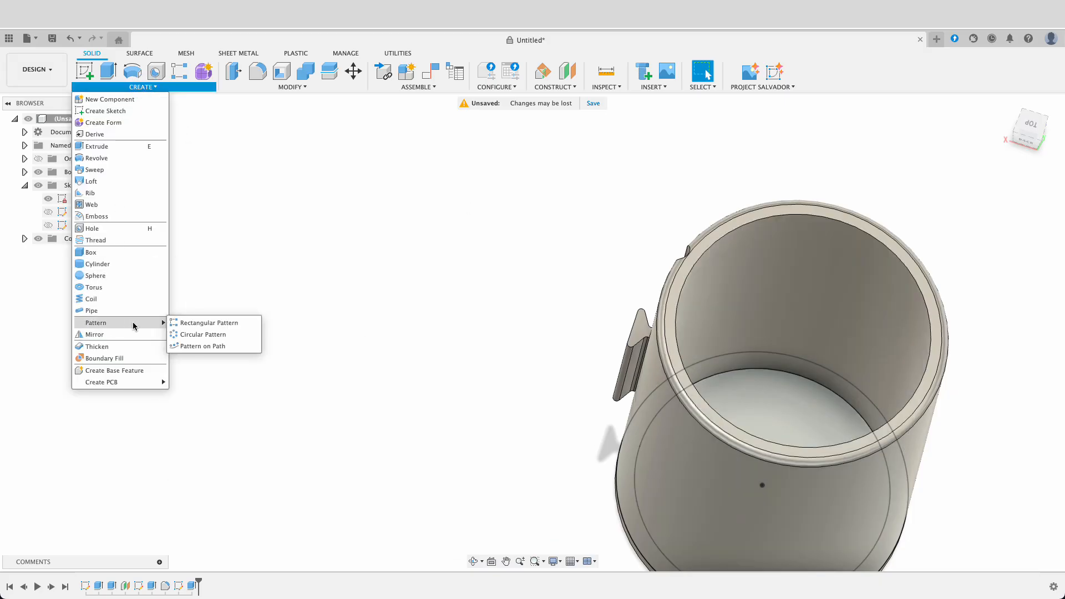
{"action": "left_click", "coordinate": [198, 334]}
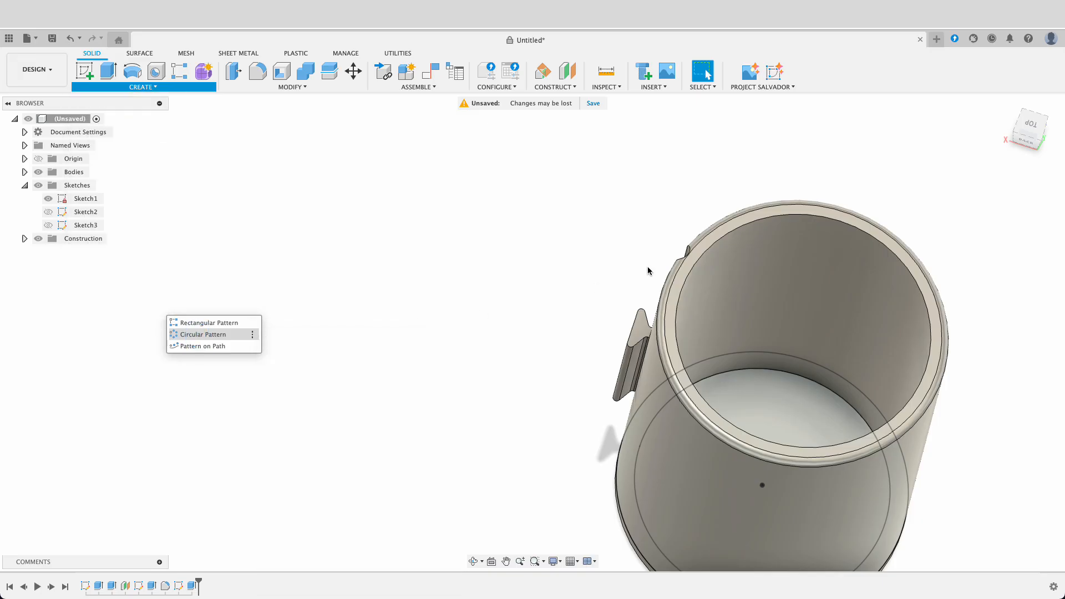
{"action": "left_click", "coordinate": [1026, 201]}
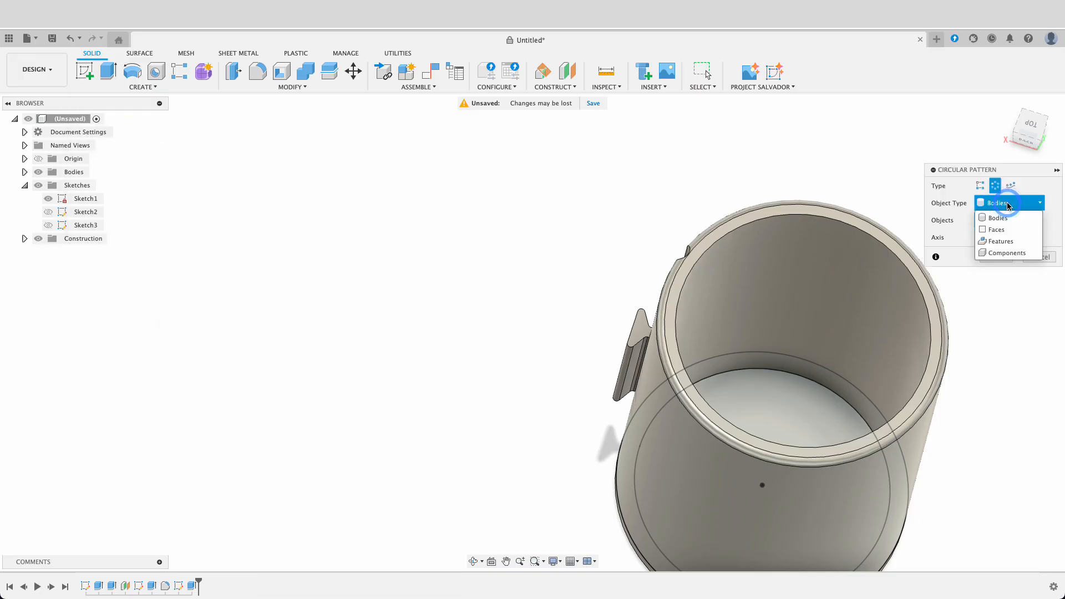
{"action": "left_click", "coordinate": [1008, 241]}
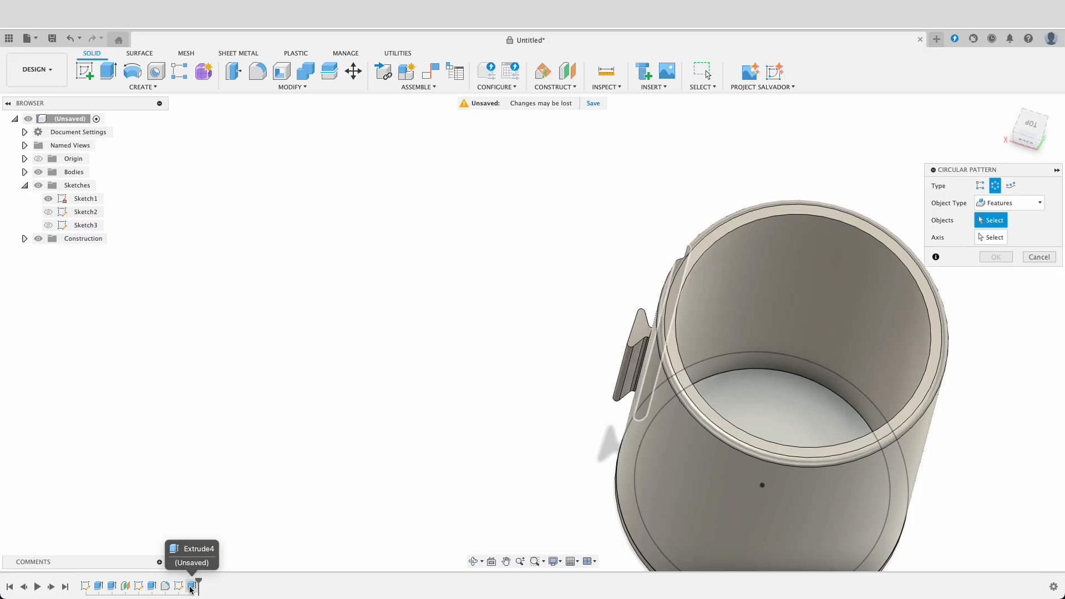
{"action": "left_click", "coordinate": [190, 586]}
{"action": "left_click", "coordinate": [996, 236]}
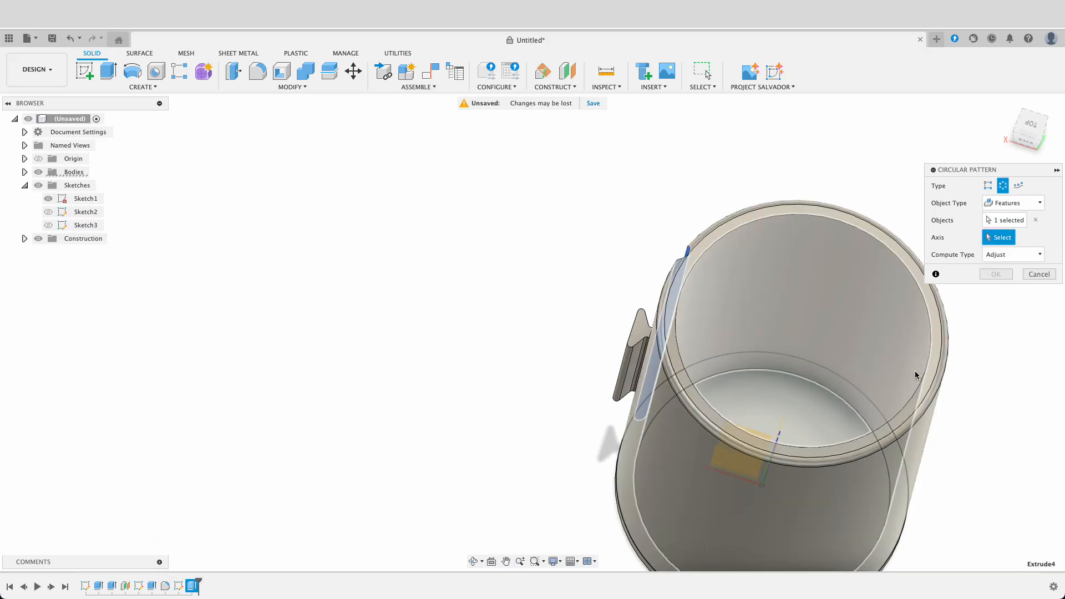
{"action": "left_click", "coordinate": [926, 367]}
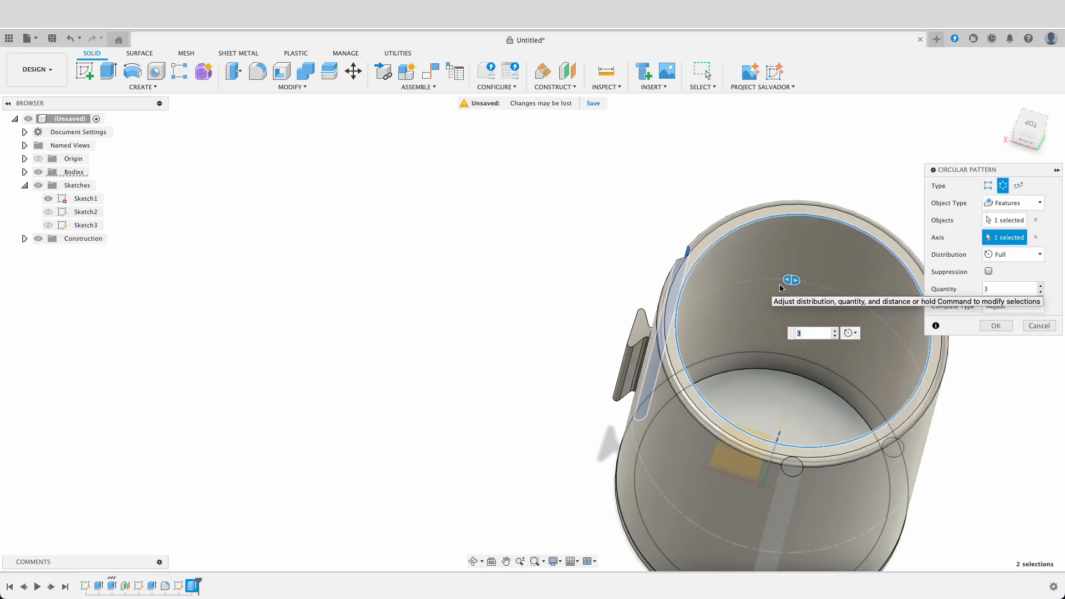
Step: Set the groove pattern to Partial distribution with an angle of 322 degrees, leaving the connector area clear
{"action": "left_click", "coordinate": [1028, 256]}
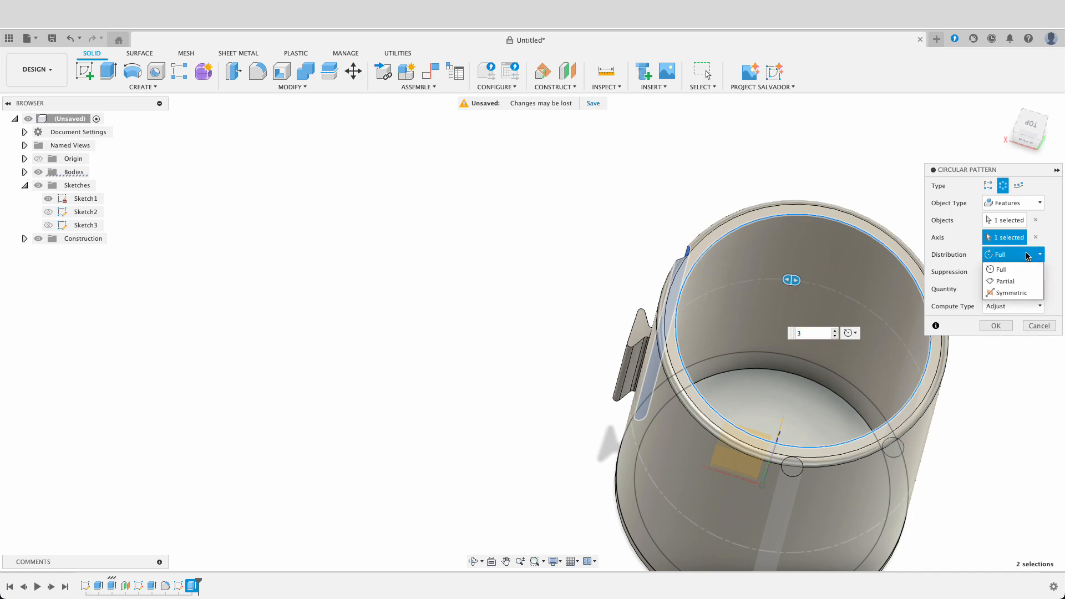
{"action": "left_click", "coordinate": [1009, 279]}
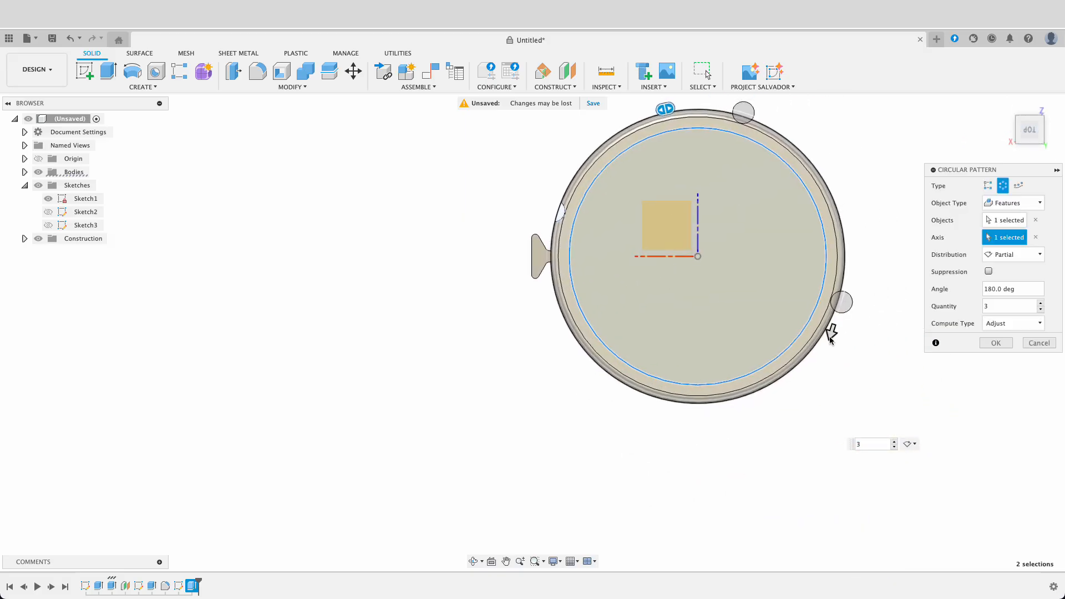
{"action": "left_click_drag", "start_coordinate": [830, 335], "coordinate": [583, 270]}
{"action": "scroll", "coordinate": [478, 262], "scroll_direction": "up", "scroll_amount": 5}
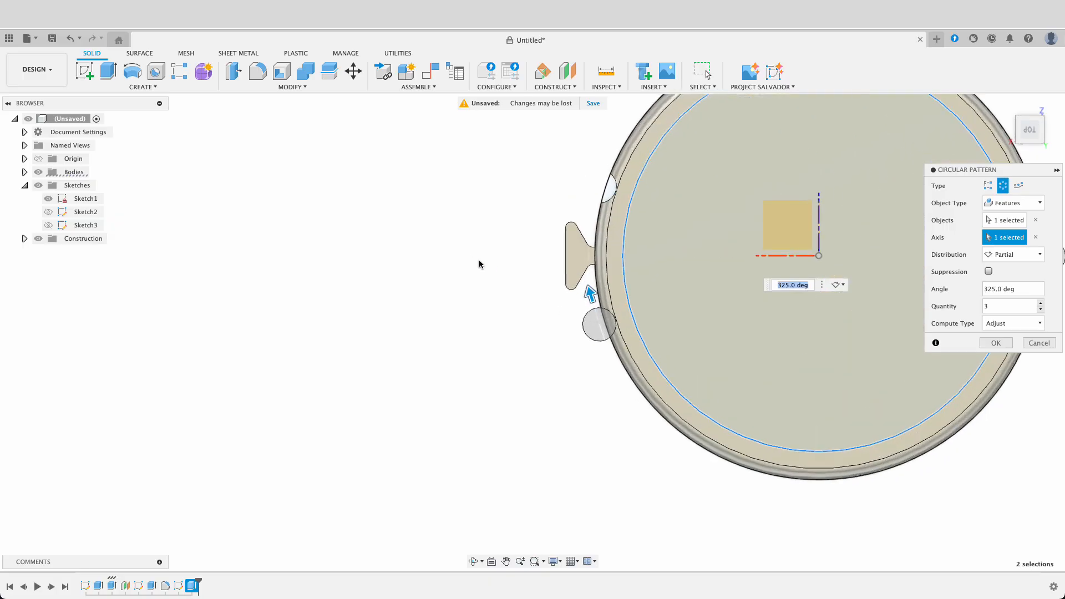
{"action": "scroll", "coordinate": [661, 249], "scroll_direction": "up", "scroll_amount": 4}
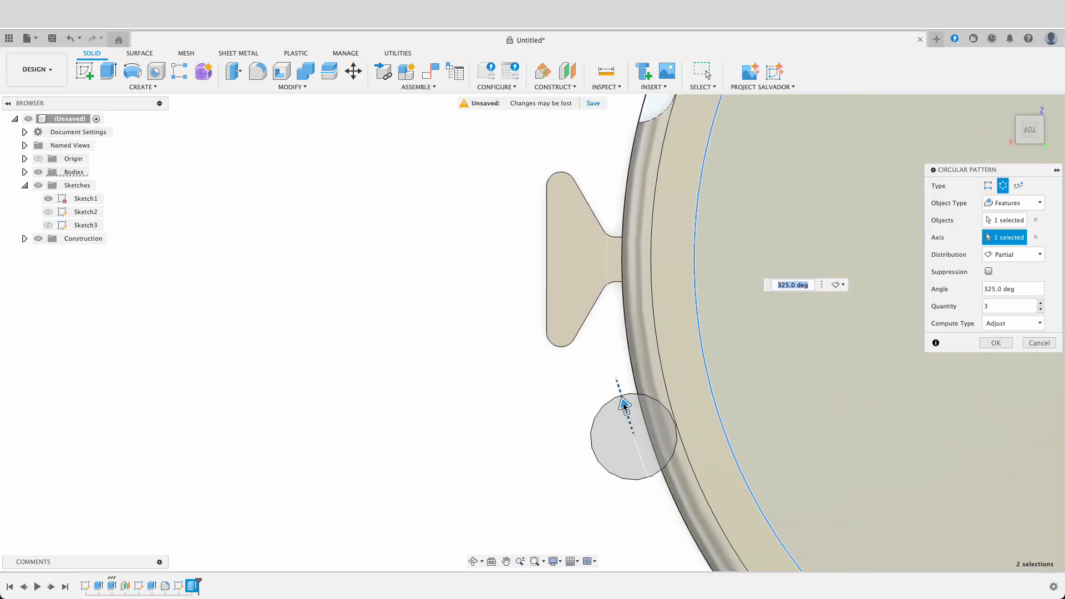
{"action": "left_click_drag", "start_coordinate": [628, 428], "coordinate": [630, 433]}
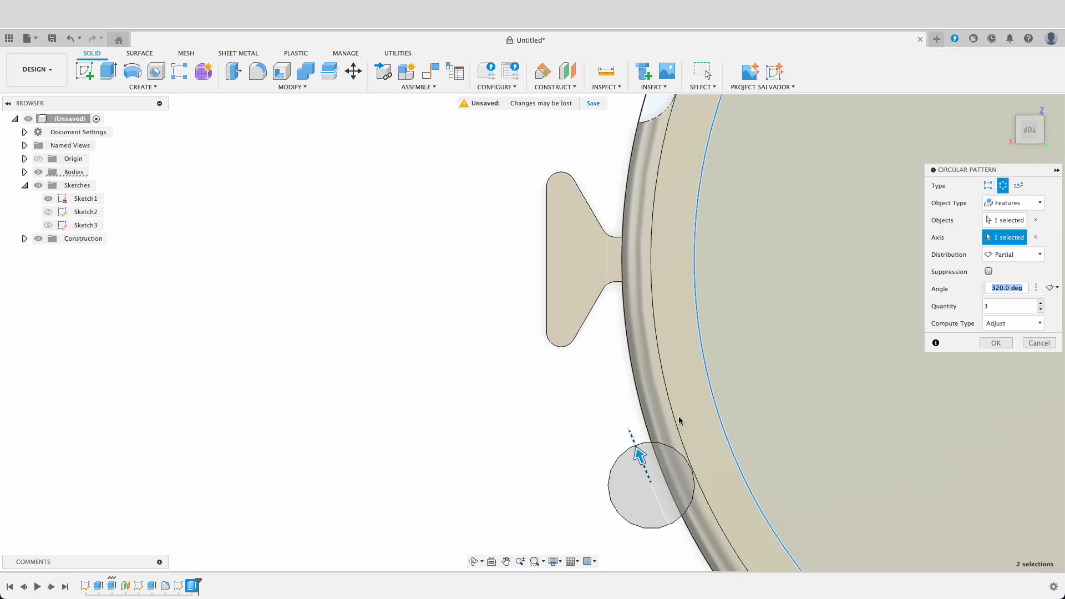
{"action": "left_click", "coordinate": [1001, 287]}
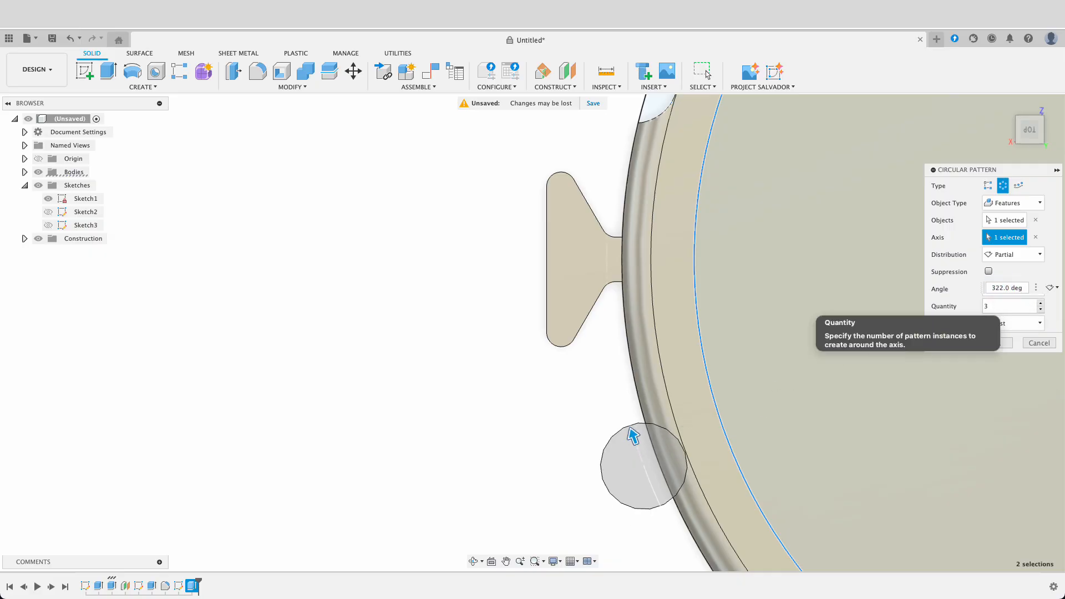
Step: Set the pattern quantity to 25 grooves and complete the circular pattern
{"action": "scroll", "coordinate": [739, 297], "scroll_direction": "down", "scroll_amount": 6}
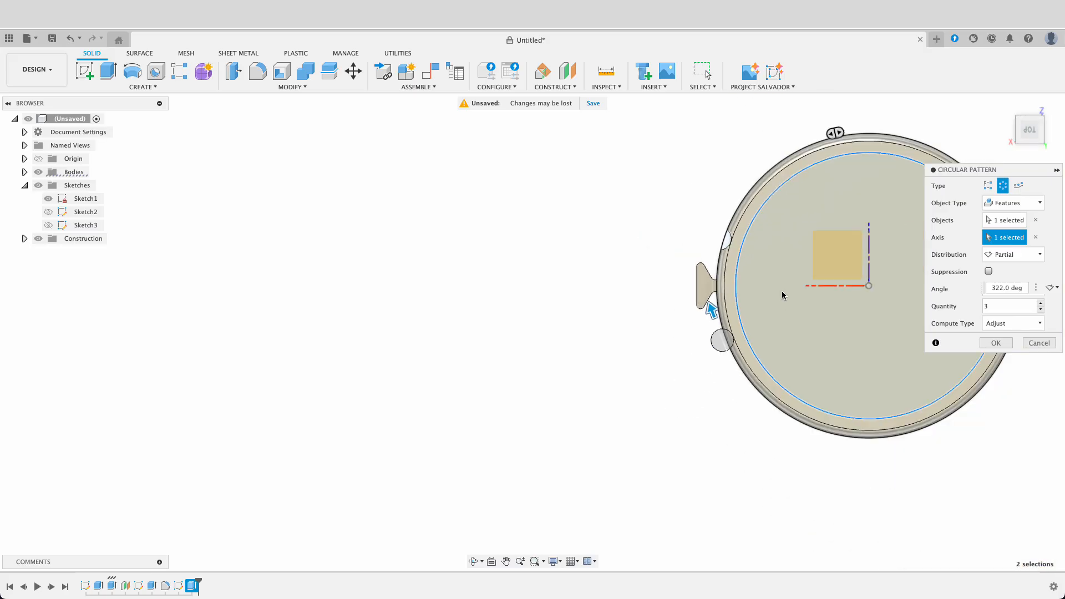
{"action": "middle_click_drag", "start_coordinate": [636, 264], "coordinate": [522, 272]}
{"action": "scroll", "coordinate": [642, 277], "scroll_direction": "up", "scroll_amount": 4}
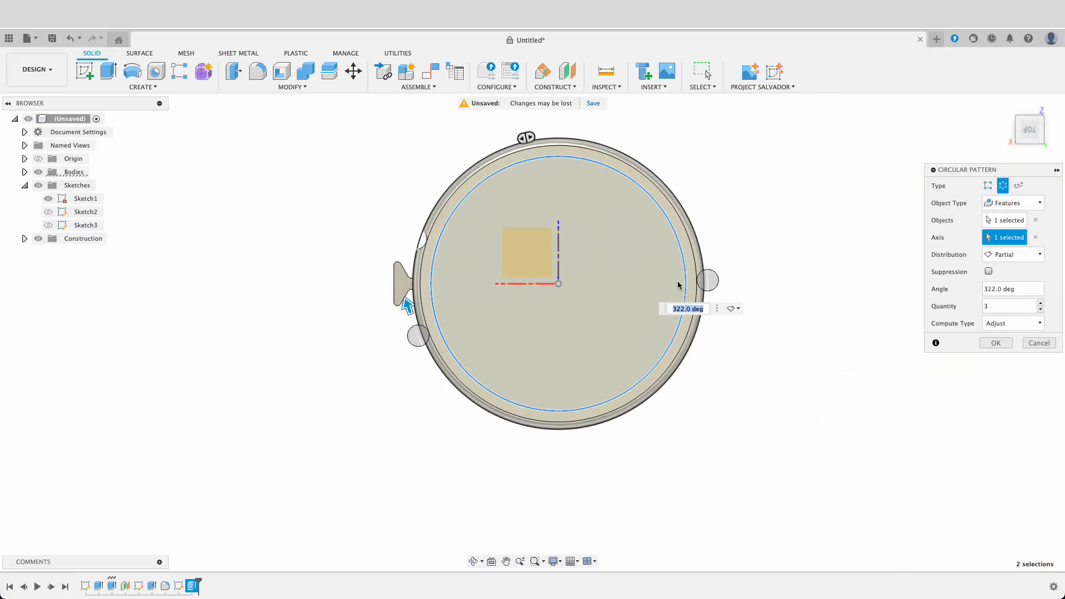
{"action": "left_click", "coordinate": [1042, 304]}
{"action": "left_click", "coordinate": [1041, 304]}
{"action": "left_click", "coordinate": [1042, 304]}
{"action": "left_click", "coordinate": [1042, 304]}
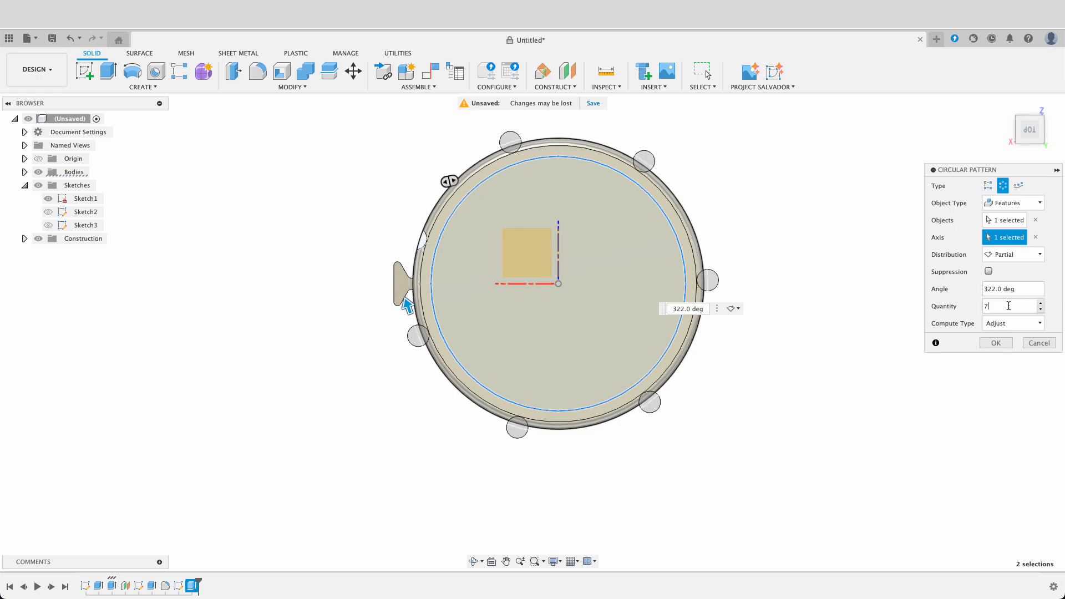
{"action": "double_click", "coordinate": [1007, 306]}
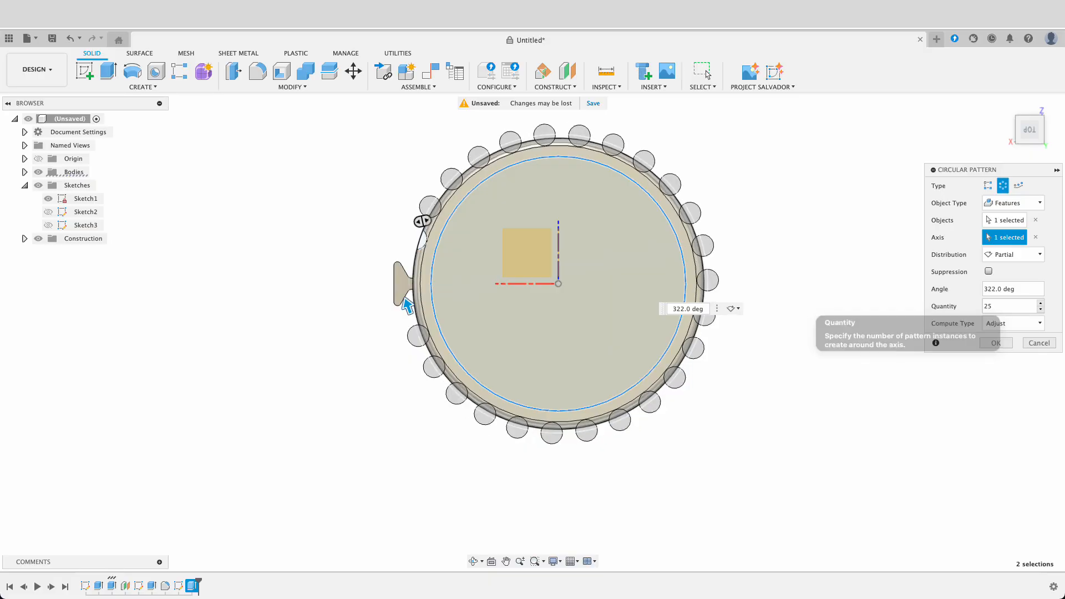
{"action": "key", "text": "Return"}
Step: Hide the sketch that still shows around the cup's base
{"action": "middle_click_drag", "start_coordinate": [794, 461], "coordinate": [803, 543], "text": "shift"}
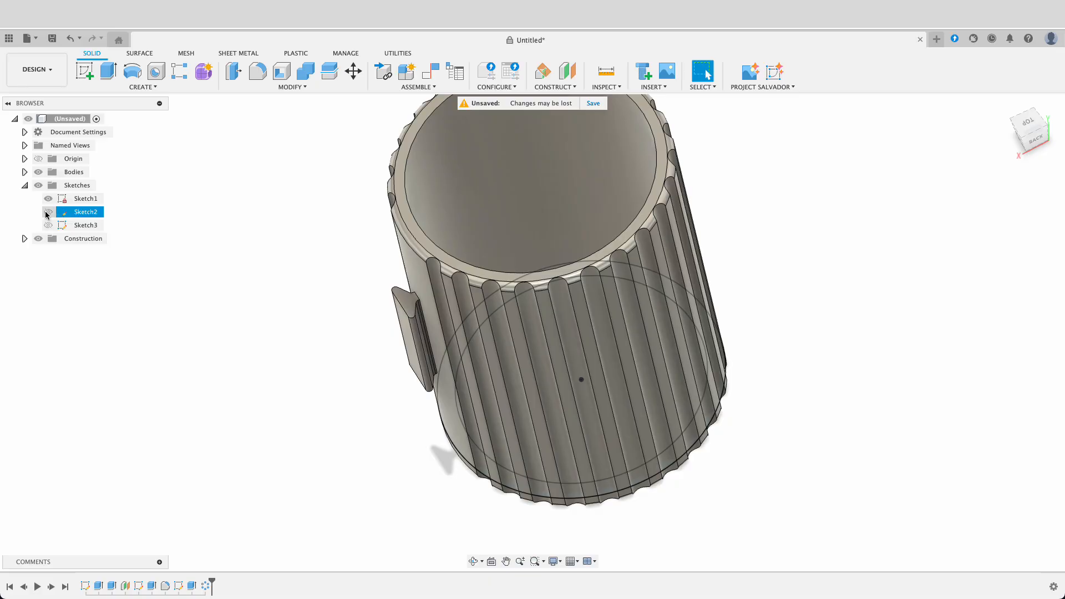
{"action": "left_click", "coordinate": [48, 212]}
{"action": "middle_click_drag", "start_coordinate": [744, 289], "coordinate": [922, 271], "text": "shift"}
{"action": "left_click_drag", "start_coordinate": [915, 255], "coordinate": [904, 293]}
{"action": "key", "text": "Escape"}
Step: Fillet the inner edge of the cup's top rim with a 2 mm radius
{"action": "key", "text": "f"}
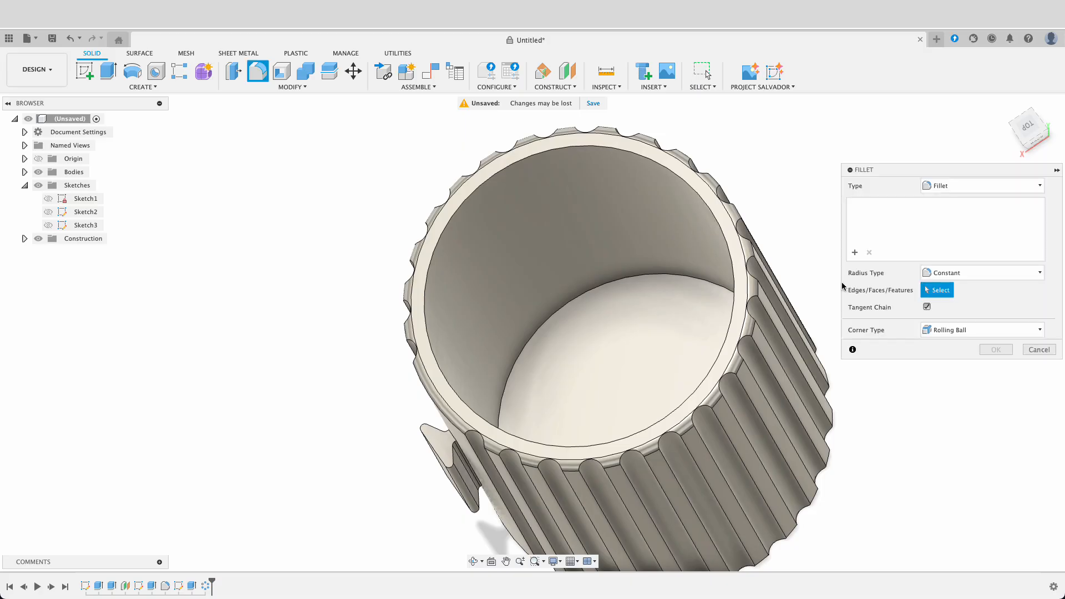
{"action": "left_click", "coordinate": [611, 151]}
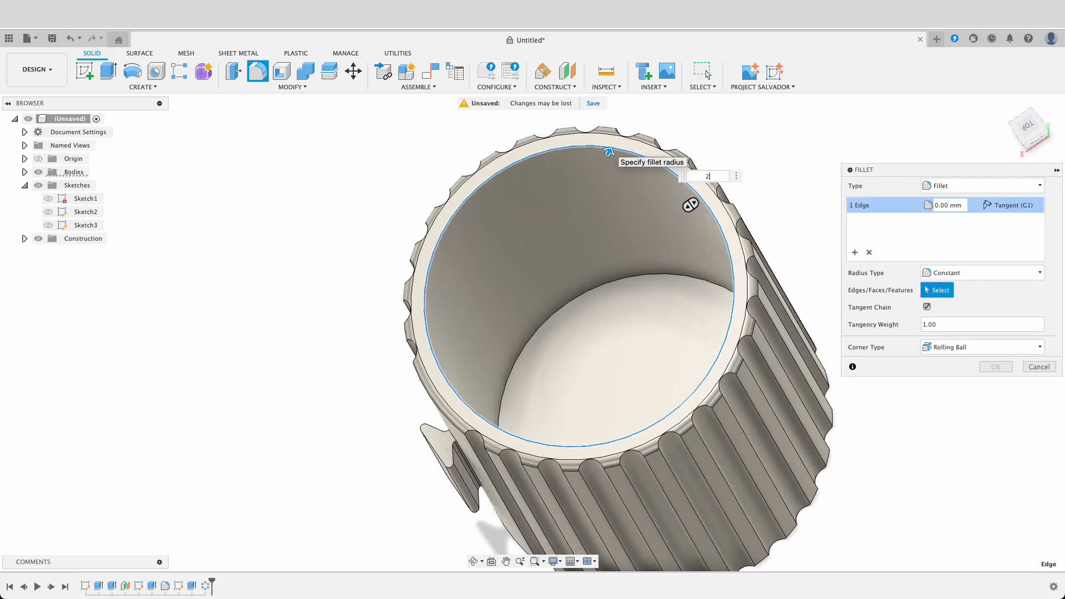
{"action": "type", "text": "2"}
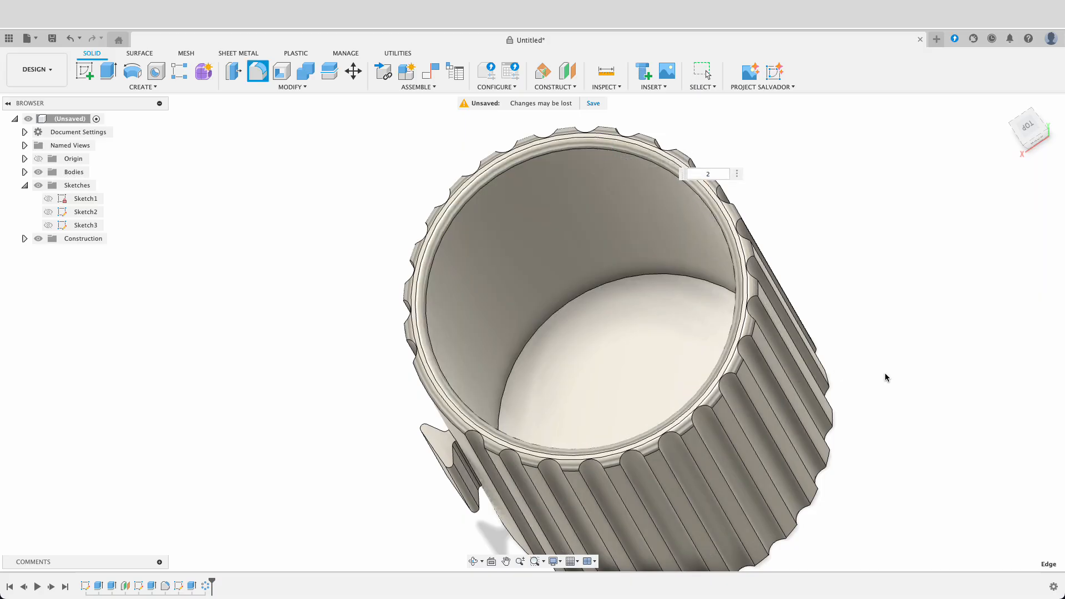
{"action": "middle_click_drag", "start_coordinate": [884, 373], "coordinate": [866, 348], "text": "shift"}
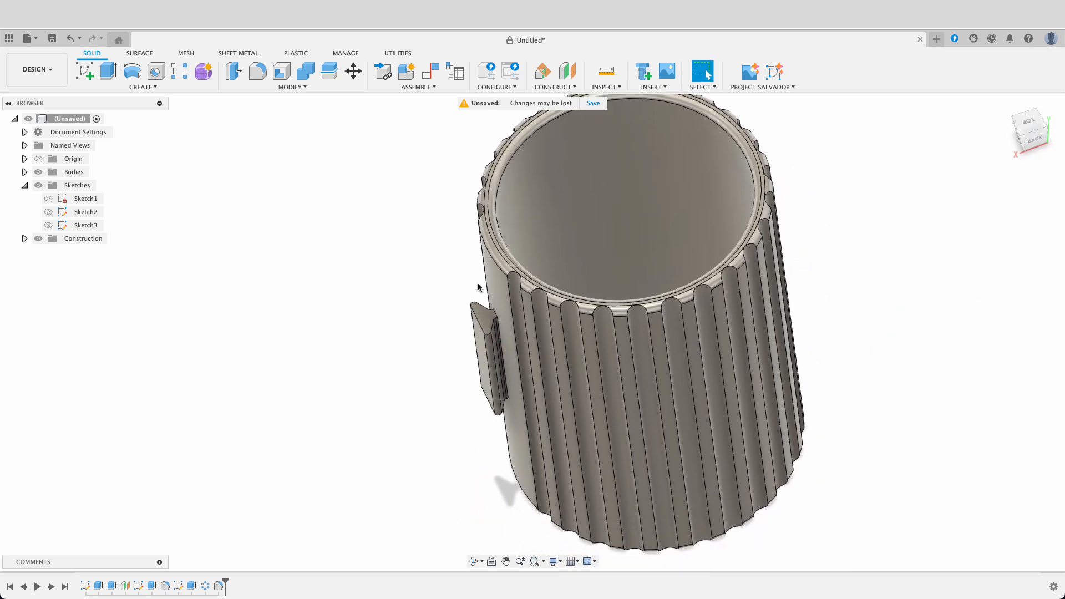
Step: Start a sketch on the connector's top face and project the face's outline into it
{"action": "left_click", "coordinate": [88, 73]}
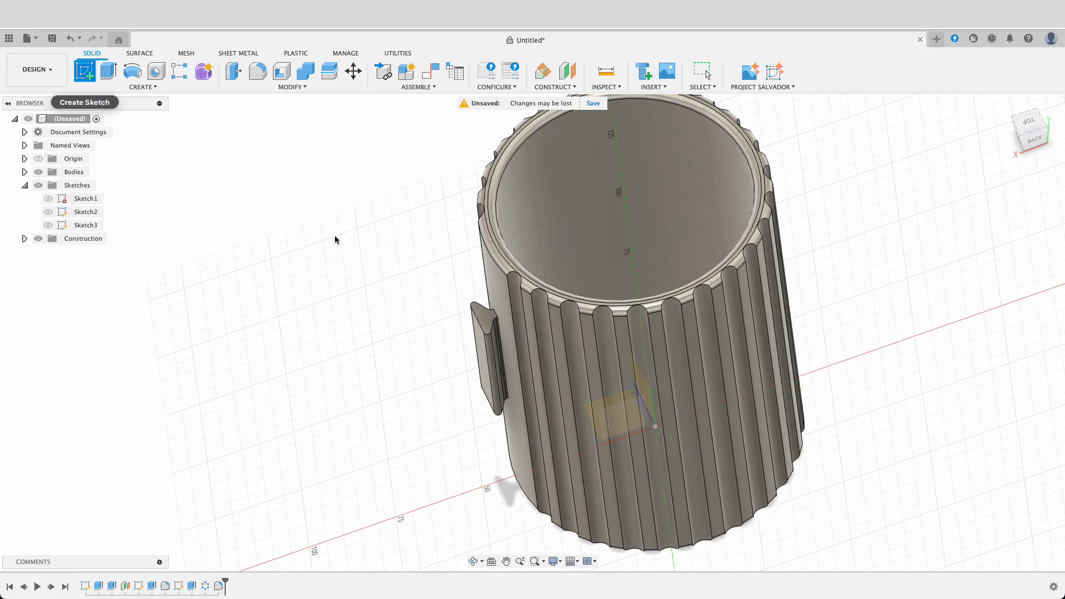
{"action": "left_click", "coordinate": [471, 315]}
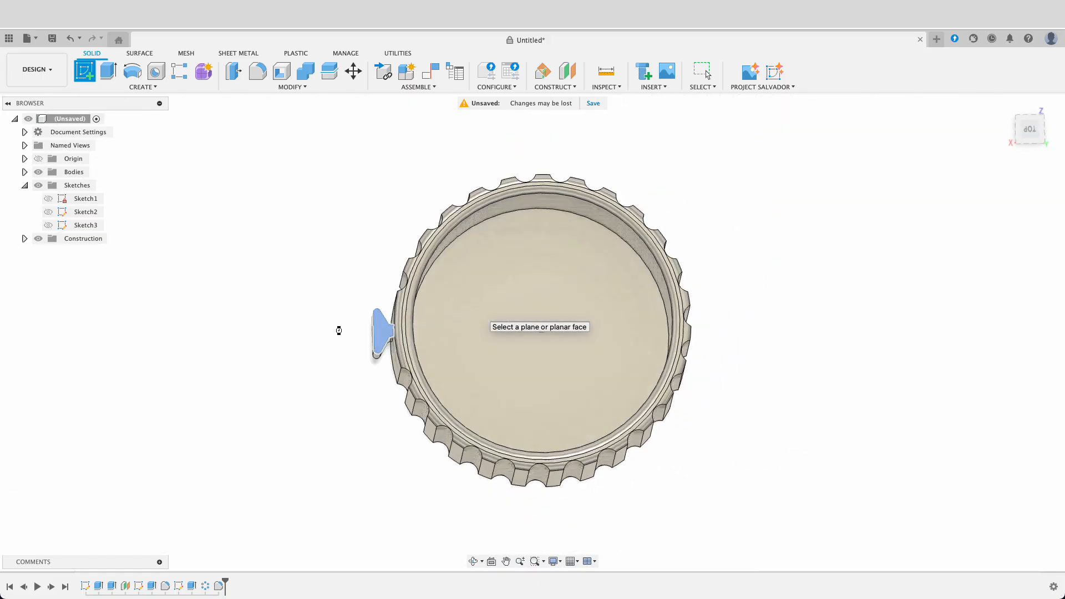
{"action": "scroll", "coordinate": [325, 322], "scroll_direction": "up", "scroll_amount": 5}
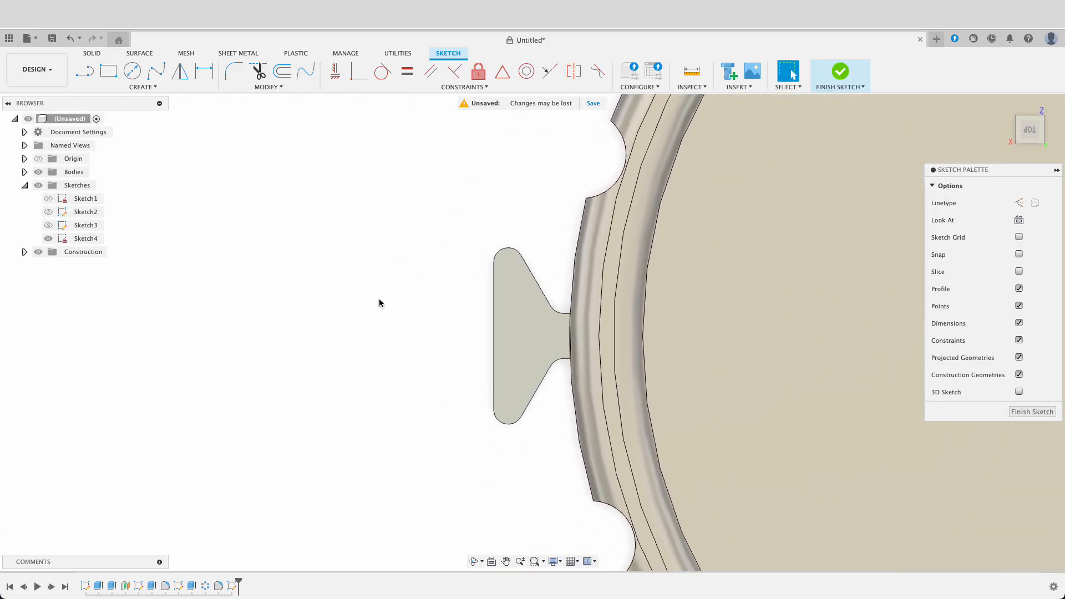
{"action": "key", "text": "p"}
{"action": "left_click", "coordinate": [504, 325]}
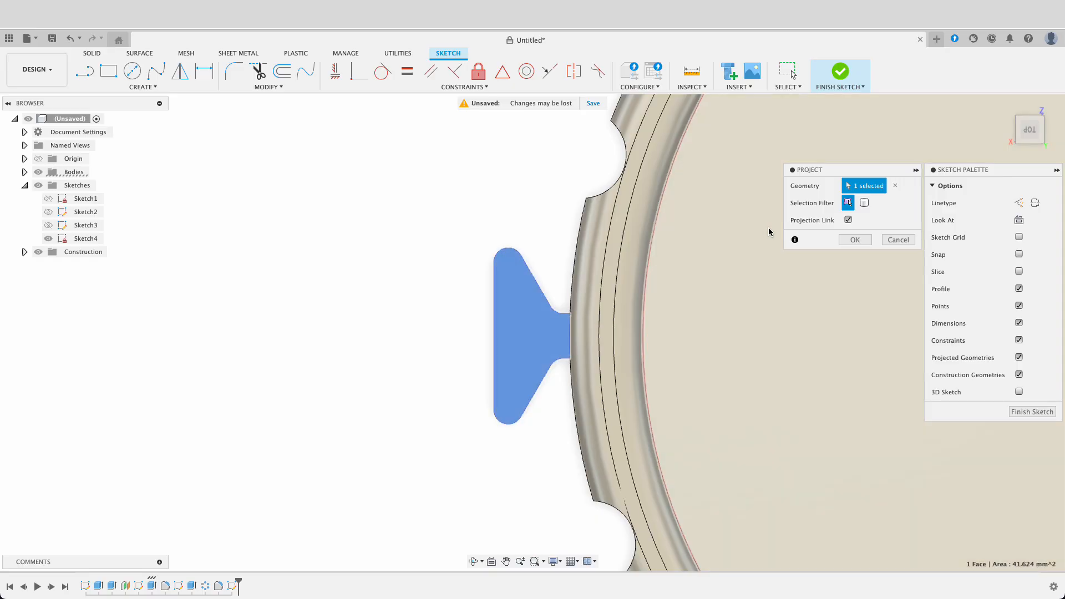
{"action": "left_click", "coordinate": [855, 239]}
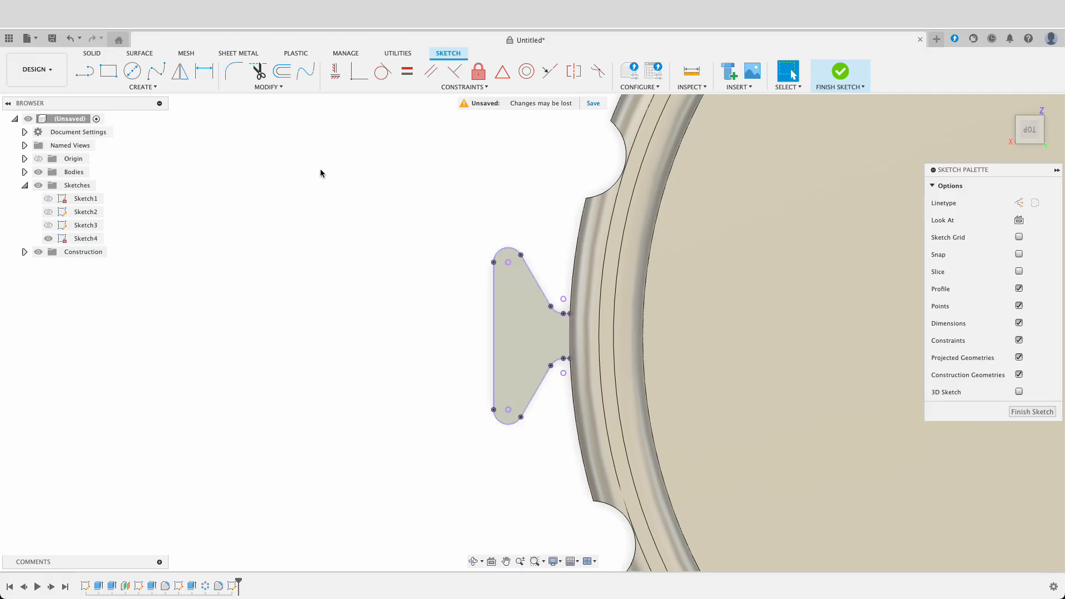
{"action": "left_click", "coordinate": [180, 71]}
{"action": "left_click", "coordinate": [896, 223]}
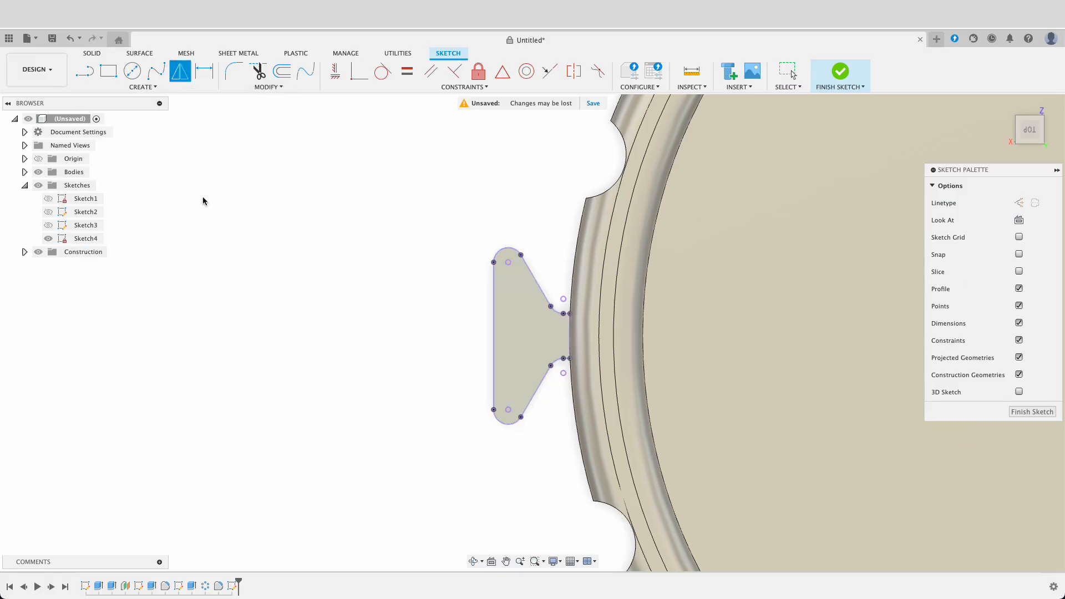
Step: Draw a horizontal construction line about 12.5 mm long from the midpoint of the connector's wall-side edge outward through its centre
{"action": "left_click", "coordinate": [84, 72]}
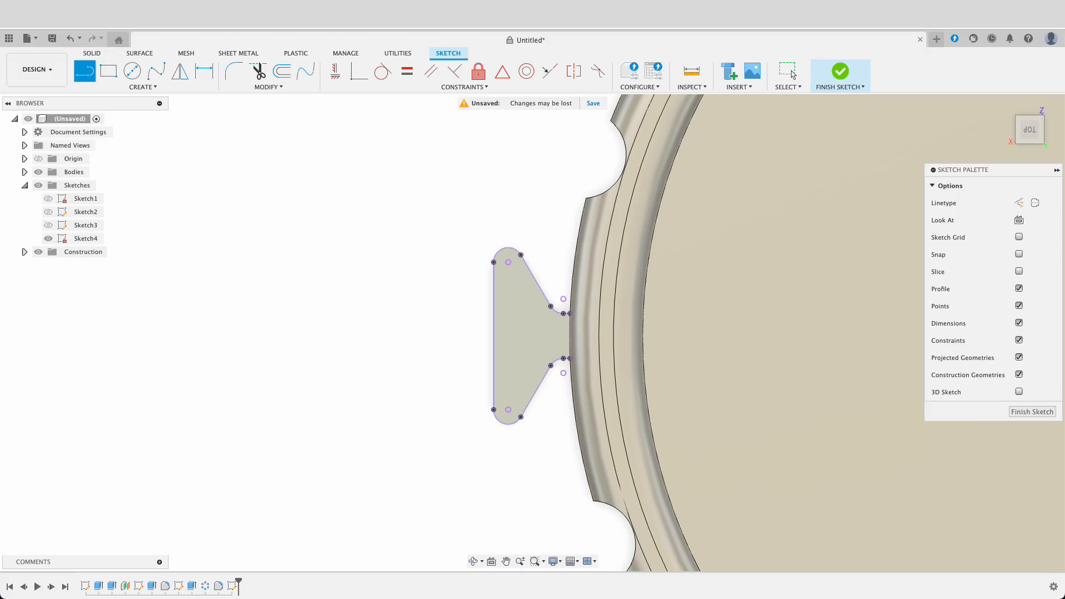
{"action": "left_click", "coordinate": [1021, 204]}
{"action": "scroll", "coordinate": [570, 335], "scroll_direction": "down", "scroll_amount": 3}
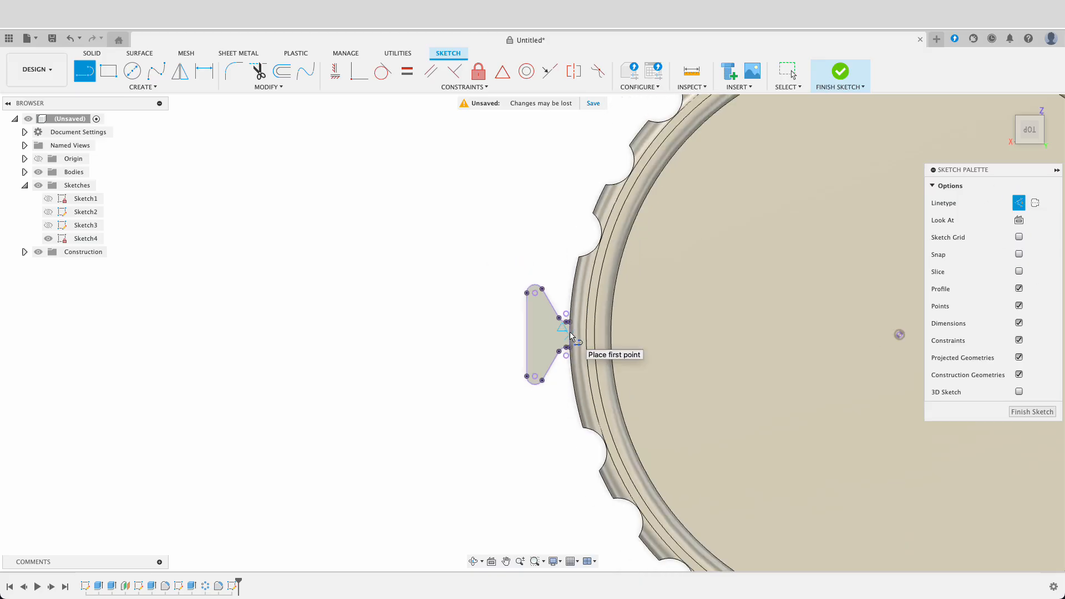
{"action": "scroll", "coordinate": [570, 336], "scroll_direction": "up", "scroll_amount": 8}
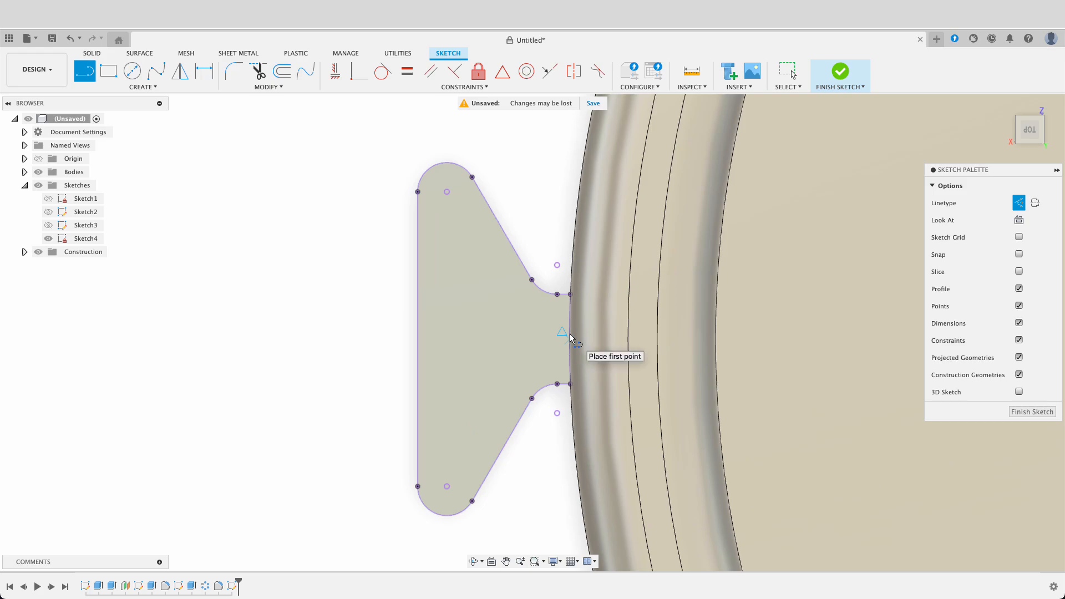
{"action": "left_click", "coordinate": [569, 334]}
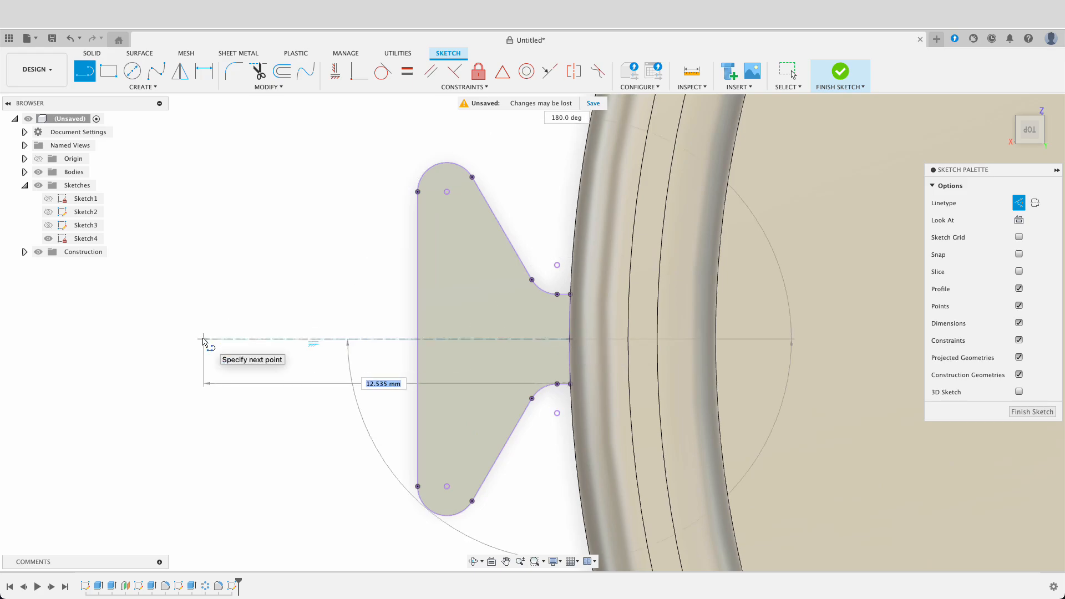
{"action": "left_click", "coordinate": [200, 338]}
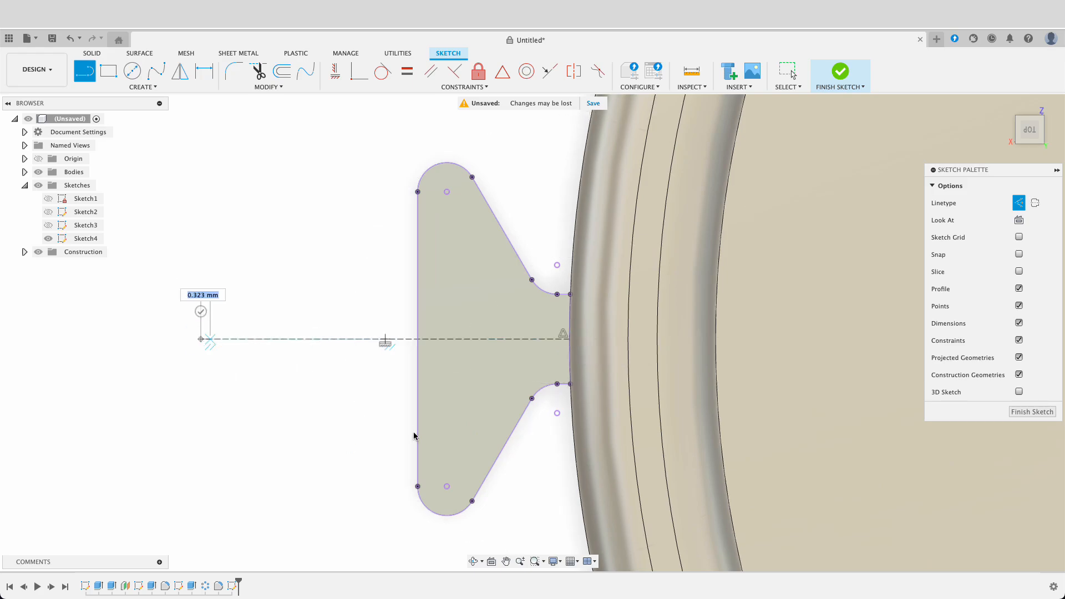
{"action": "key", "text": "Escape"}
{"action": "middle_click_drag", "start_coordinate": [317, 277], "coordinate": [447, 341]}
{"action": "scroll", "coordinate": [423, 359], "scroll_direction": "down", "scroll_amount": 5}
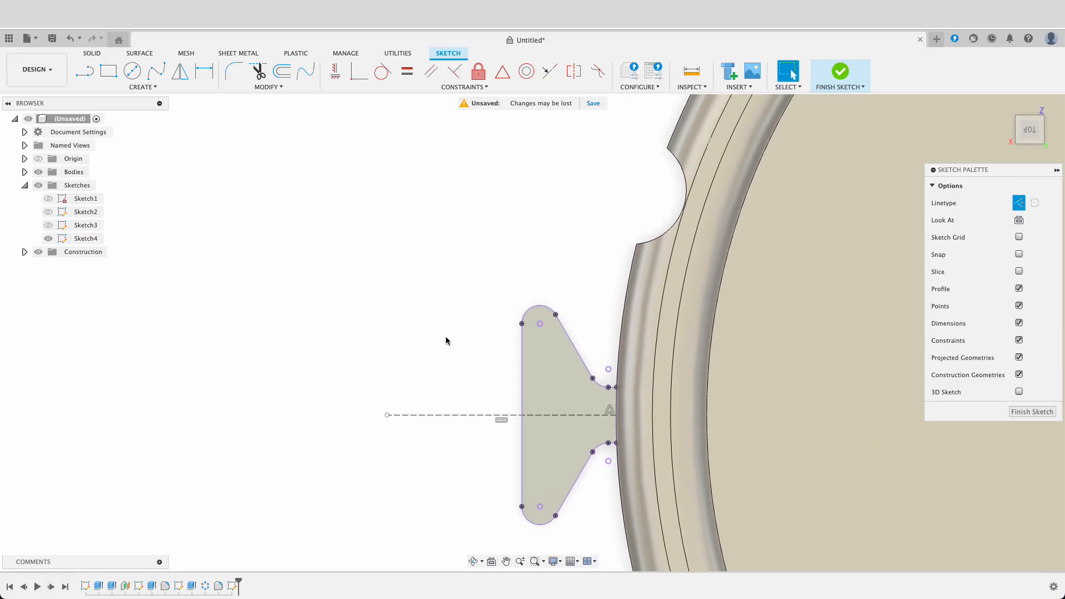
Step: Draw a solid fit-point spline from the upper corner of the connector's neck, arching around its upper half to above the construction line's outer end
{"action": "left_click", "coordinate": [156, 70]}
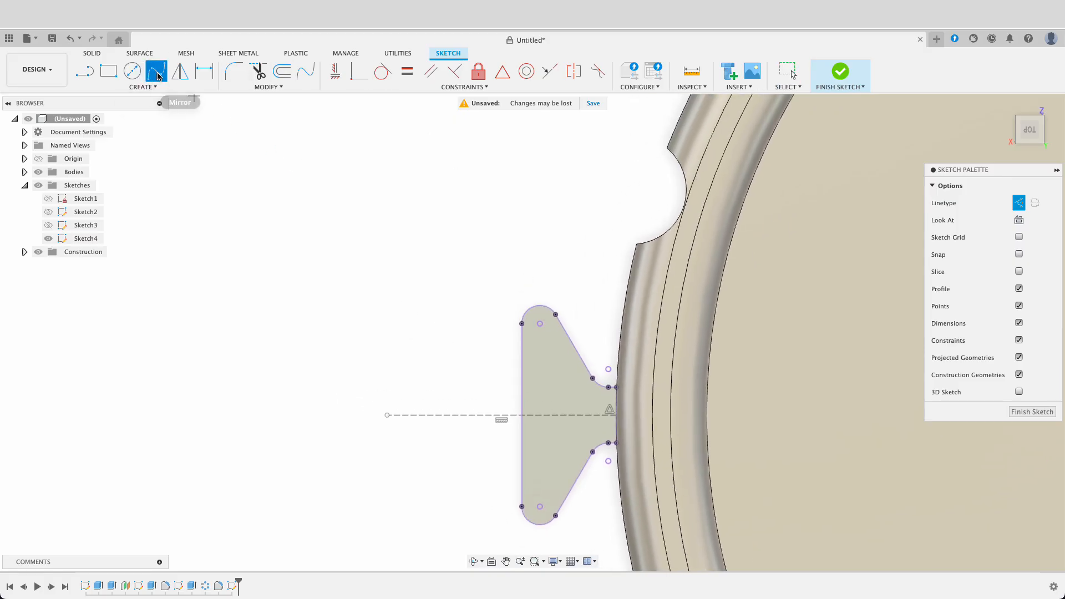
{"action": "left_click", "coordinate": [609, 387]}
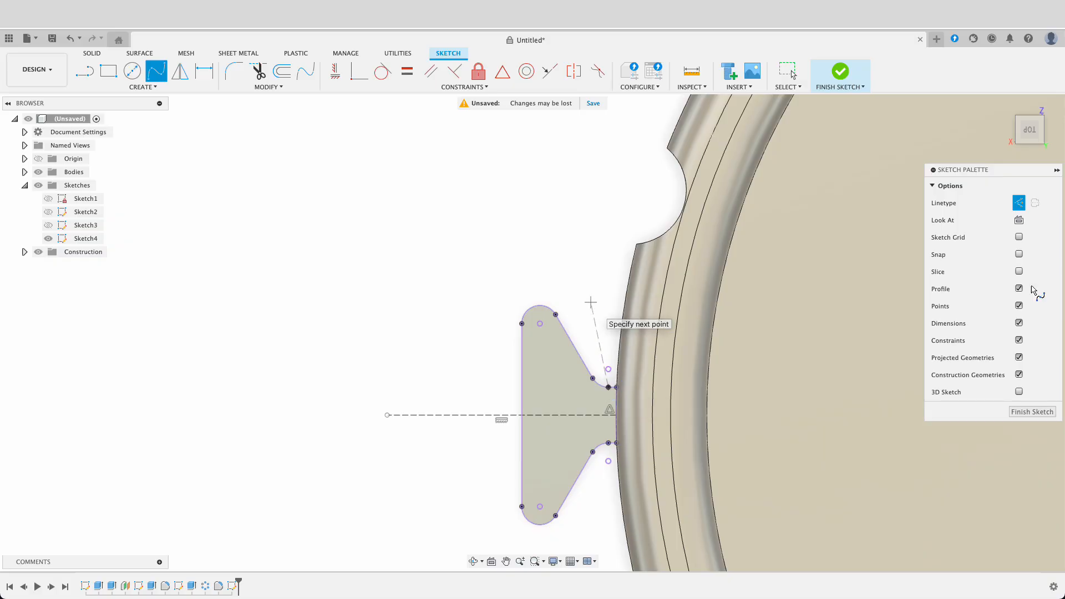
{"action": "left_click", "coordinate": [1018, 203]}
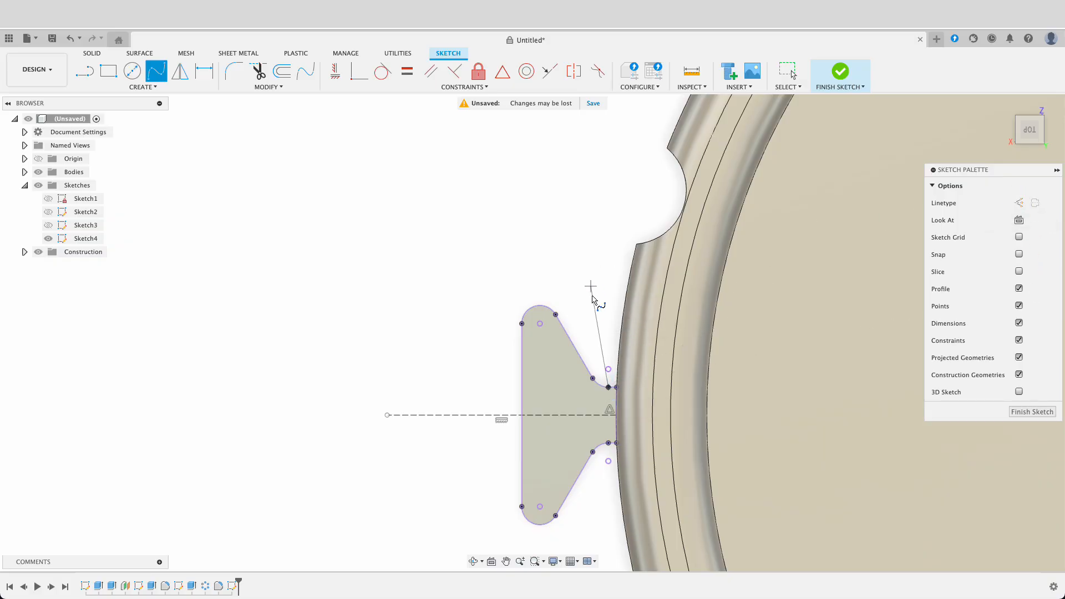
{"action": "left_click", "coordinate": [592, 315]}
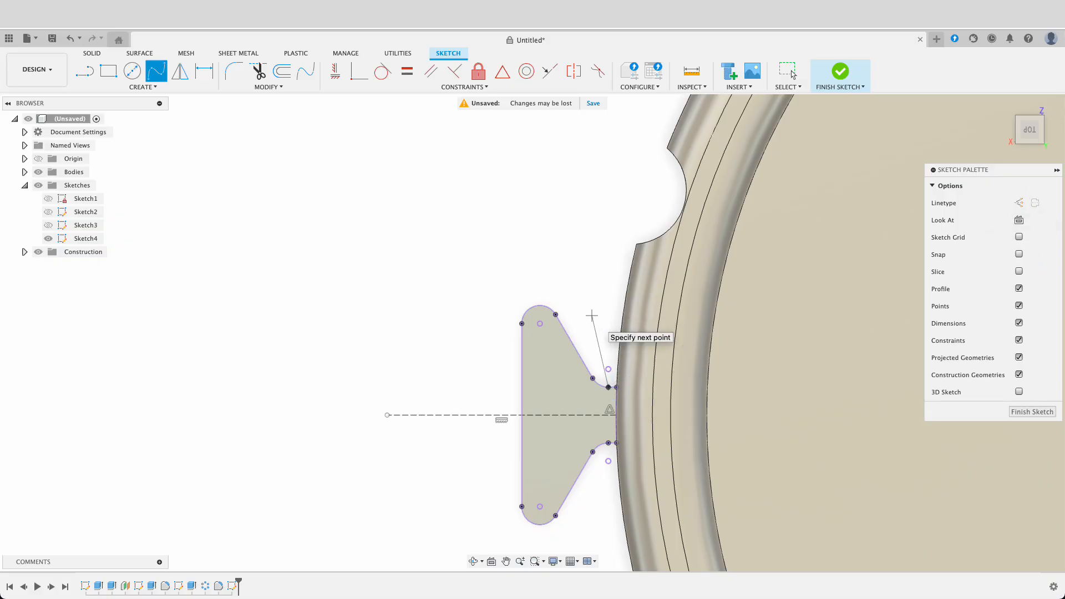
{"action": "left_click", "coordinate": [503, 240]}
{"action": "left_click", "coordinate": [414, 234]}
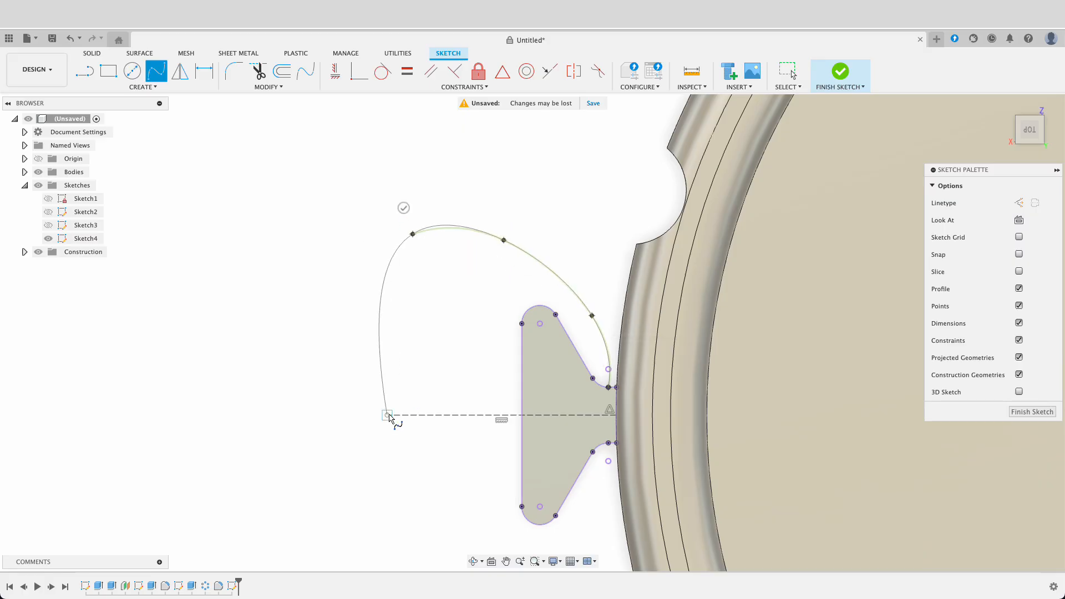
{"action": "double_click", "coordinate": [387, 234]}
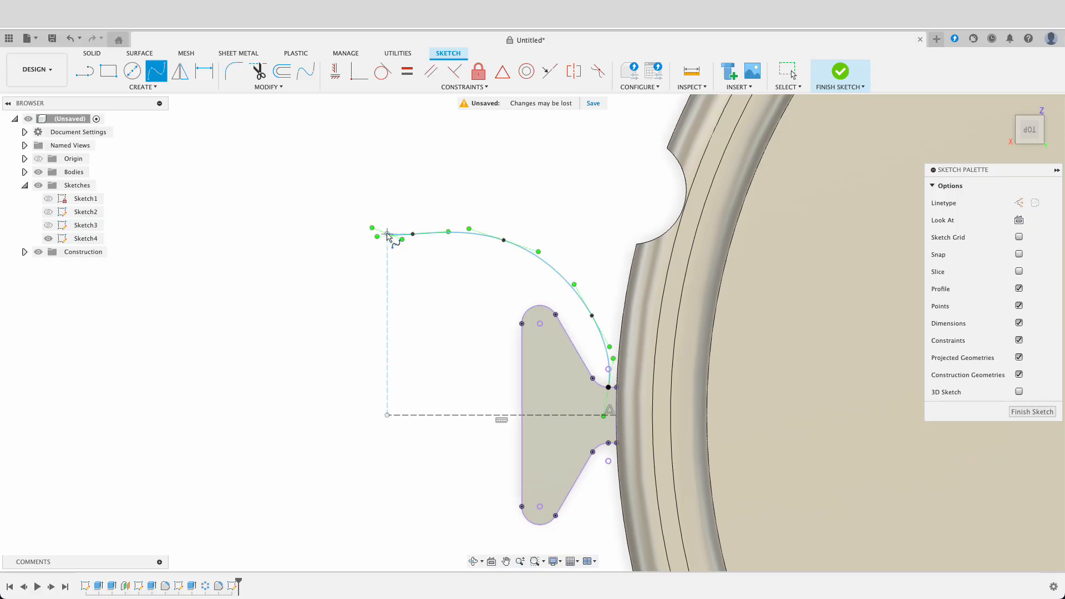
{"action": "key", "text": "Escape"}
Step: Reshape the spline by shifting its outer points toward the cup so it forms a smooth arc around the connector
{"action": "scroll", "coordinate": [394, 343], "scroll_direction": "up", "scroll_amount": 2}
{"action": "scroll", "coordinate": [396, 348], "scroll_direction": "down", "scroll_amount": 3}
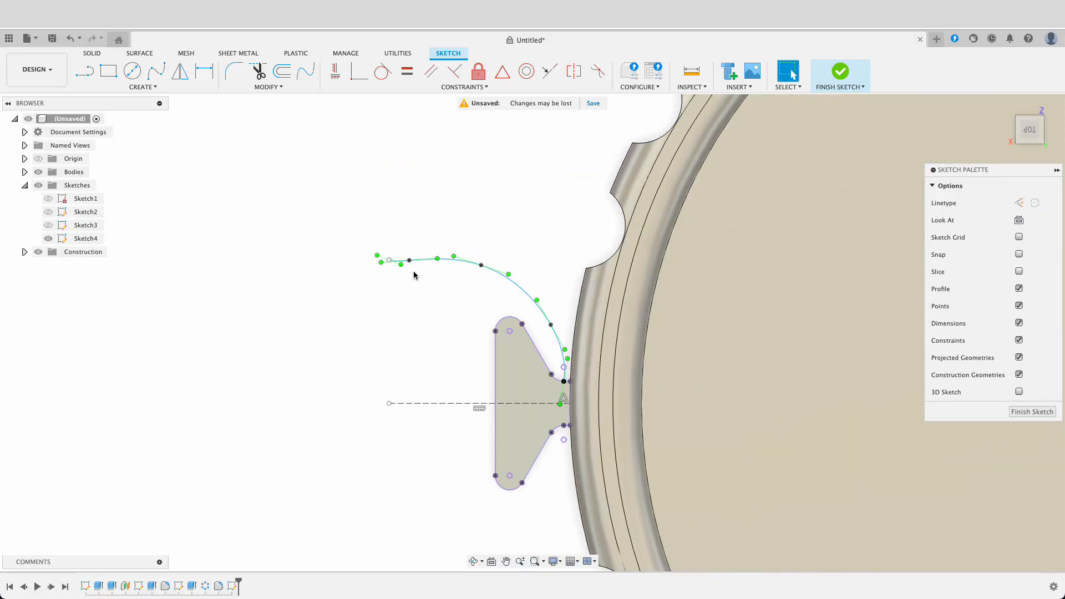
{"action": "mouse_move", "coordinate": [390, 260]}
{"action": "left_mouse_down"}
{"action": "mouse_move", "coordinate": [456, 260]}
{"action": "mouse_move", "coordinate": [457, 270]}
{"action": "mouse_move", "coordinate": [507, 286]}
{"action": "left_mouse_up"}
{"action": "scroll", "coordinate": [477, 384], "scroll_direction": "down", "scroll_amount": 2}
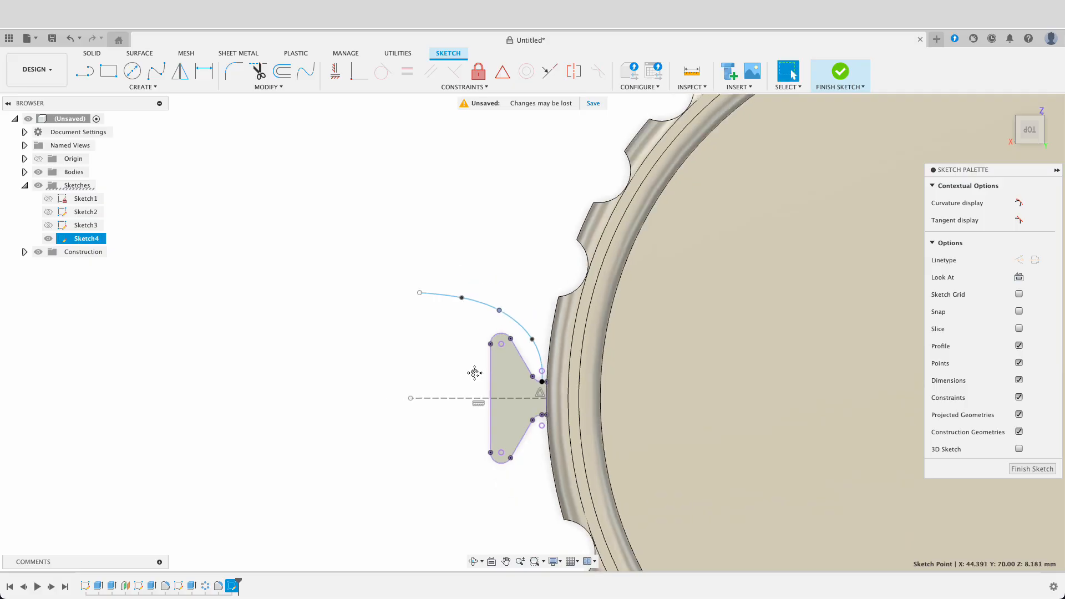
Step: Draw a vertical line about 9.8 mm long from the spline's outer end down to the horizontal construction line
{"action": "middle_click_drag", "start_coordinate": [474, 367], "coordinate": [503, 340]}
{"action": "key", "text": "l"}
{"action": "left_click", "coordinate": [449, 268]}
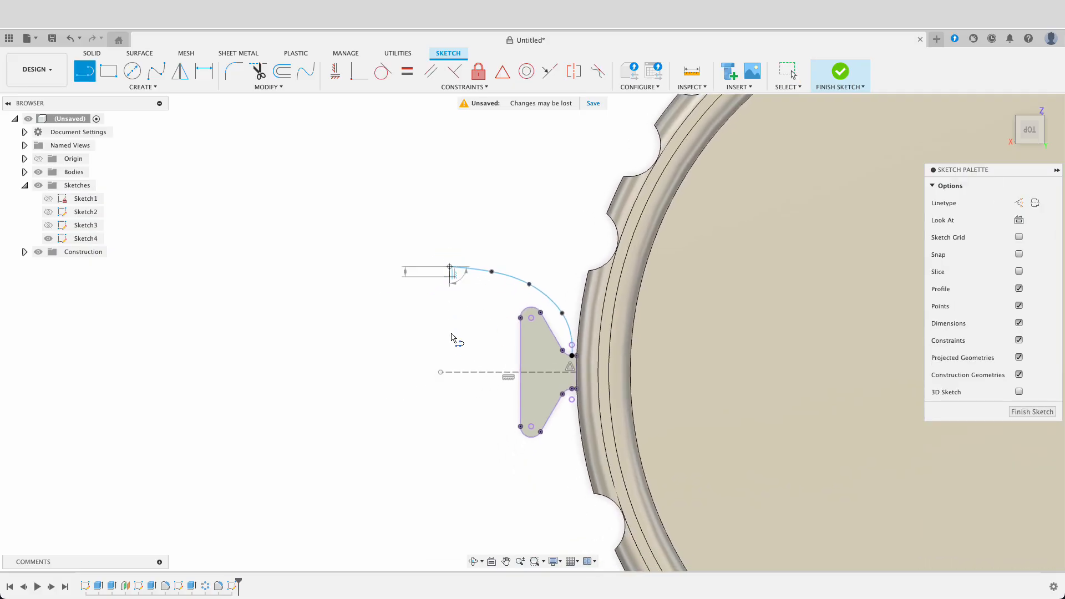
{"action": "left_click", "coordinate": [452, 369]}
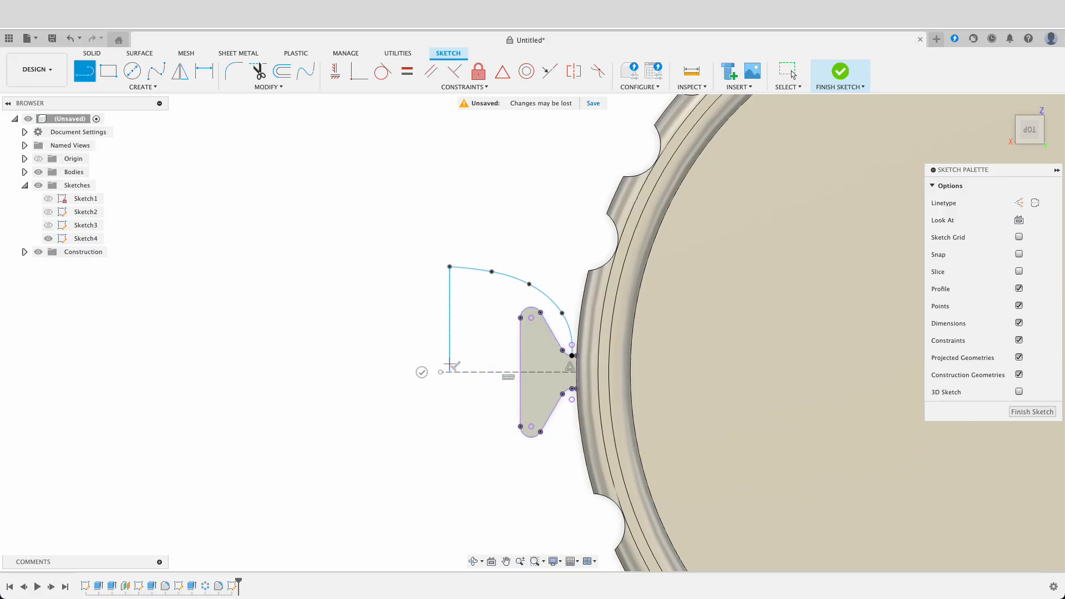
{"action": "key", "text": "Escape"}
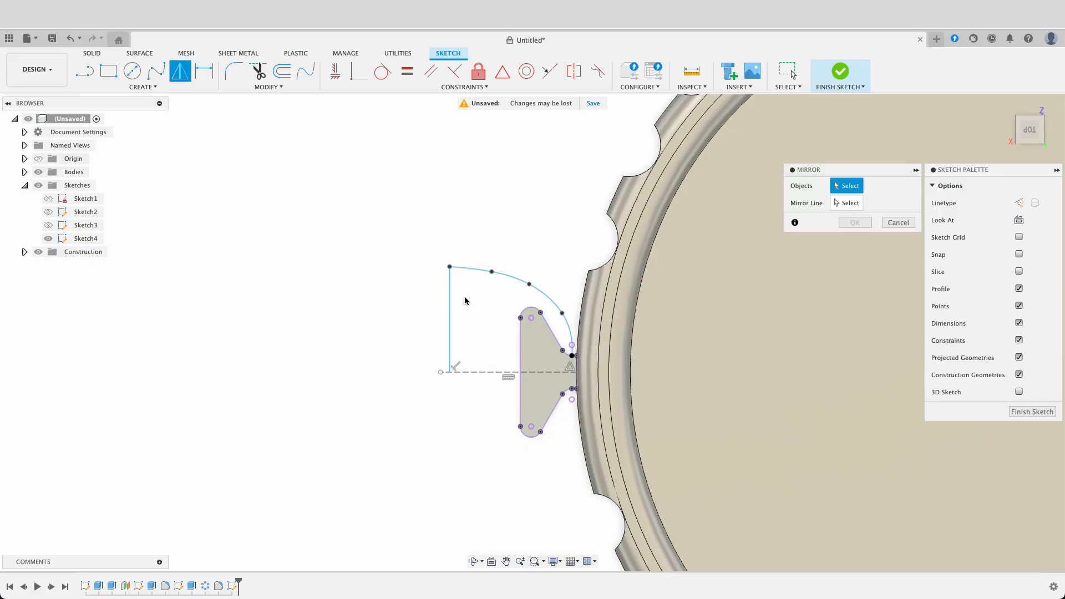
Step: Mirror the vertical line and the spline across the horizontal construction line and finish the sketch
{"action": "left_click", "coordinate": [451, 291]}
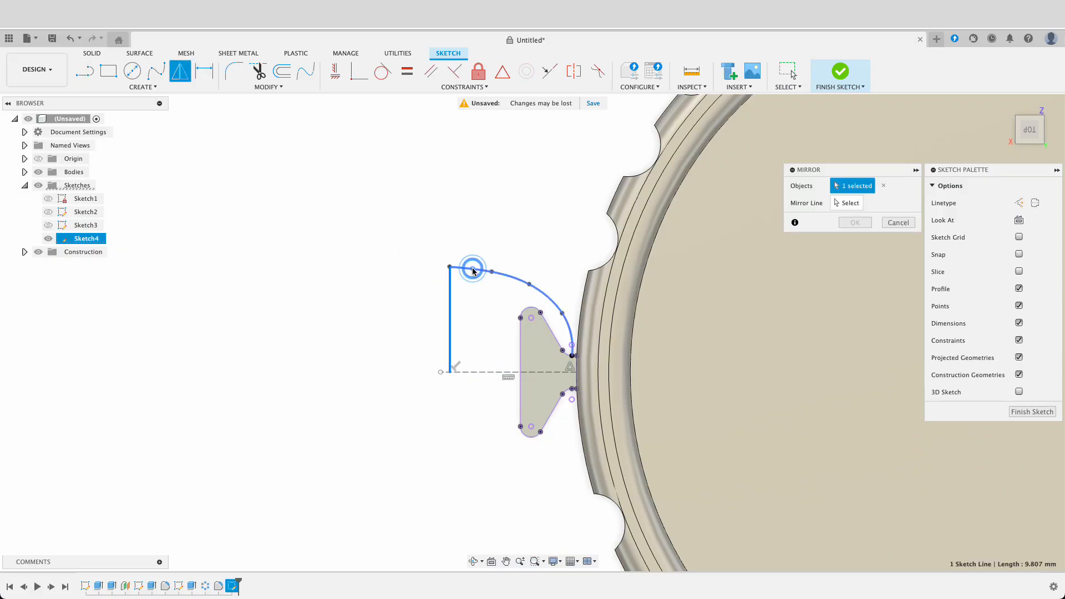
{"action": "left_click", "coordinate": [475, 270]}
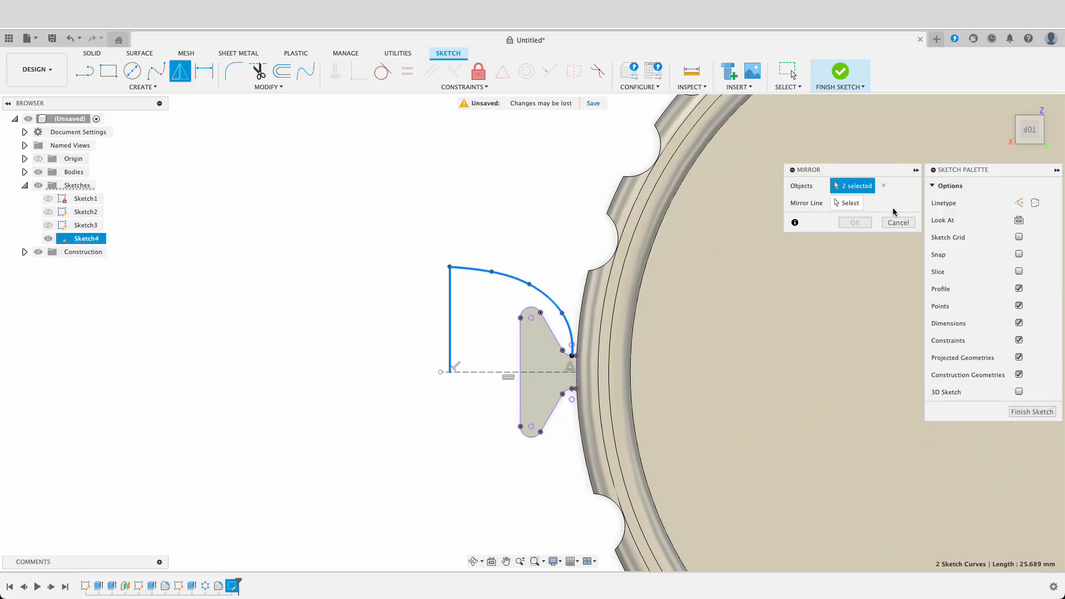
{"action": "left_click", "coordinate": [502, 371]}
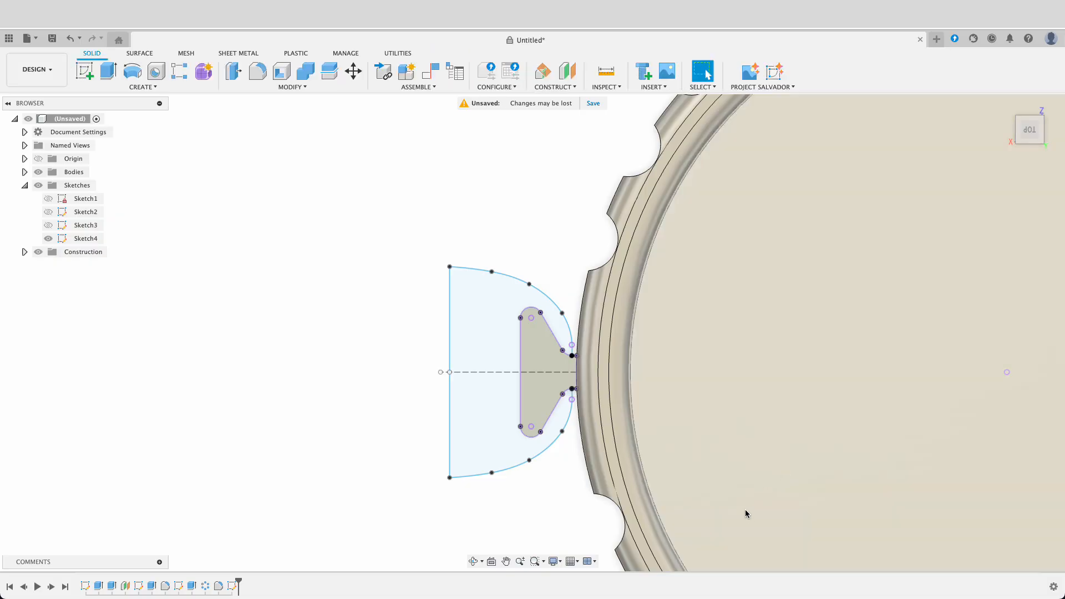
Step: Extrude the profile surrounding the connector by -35 mm as a new body
{"action": "mouse_move", "coordinate": [745, 509]}
{"action": "middle_mouse_down", "text": "shift"}
{"action": "mouse_move", "coordinate": [749, 423]}
{"action": "mouse_move", "coordinate": [751, 468]}
{"action": "middle_mouse_up", "text": "shift"}
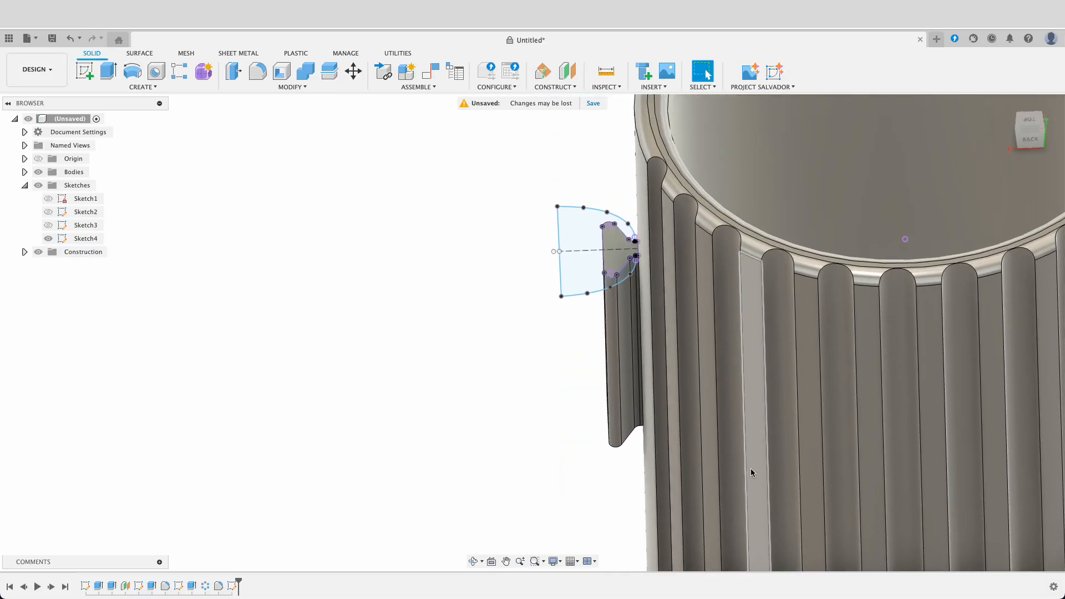
{"action": "key", "text": "e"}
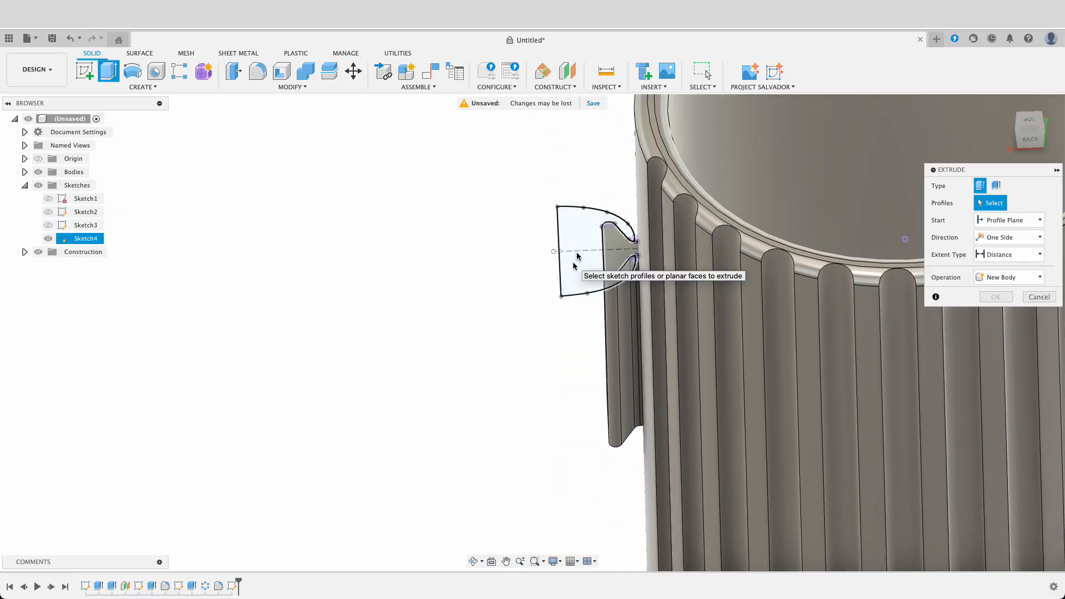
{"action": "left_click", "coordinate": [572, 263]}
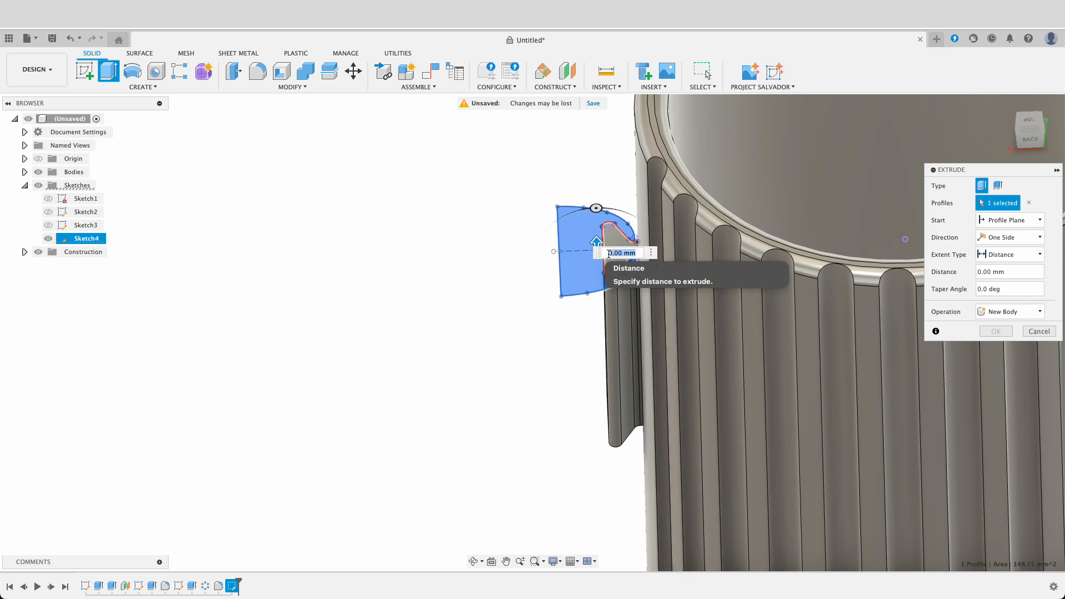
{"action": "key", "text": "Return"}
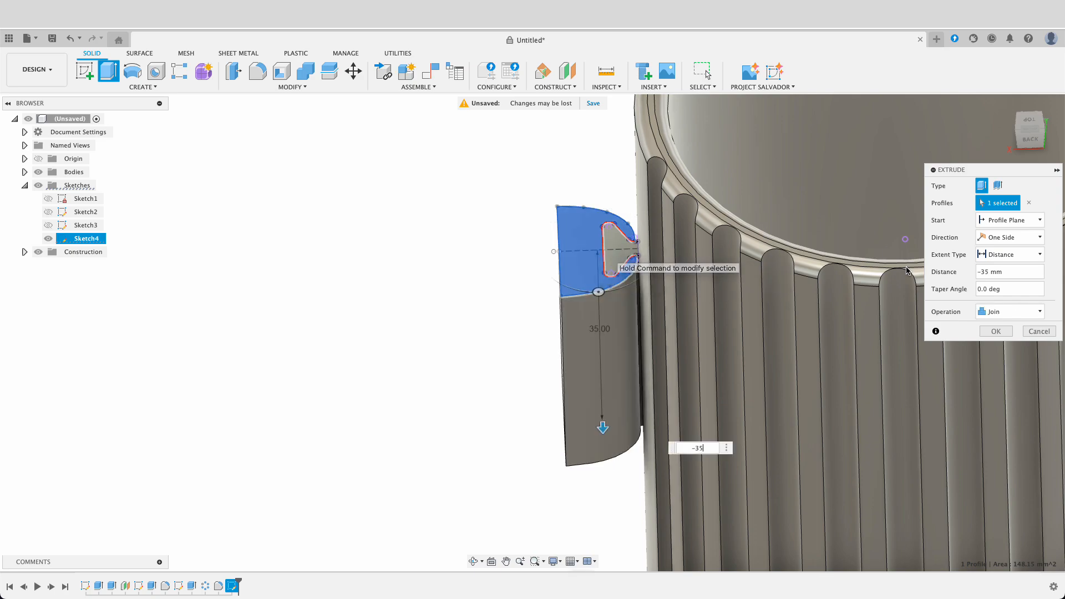
{"action": "left_click", "coordinate": [1014, 312]}
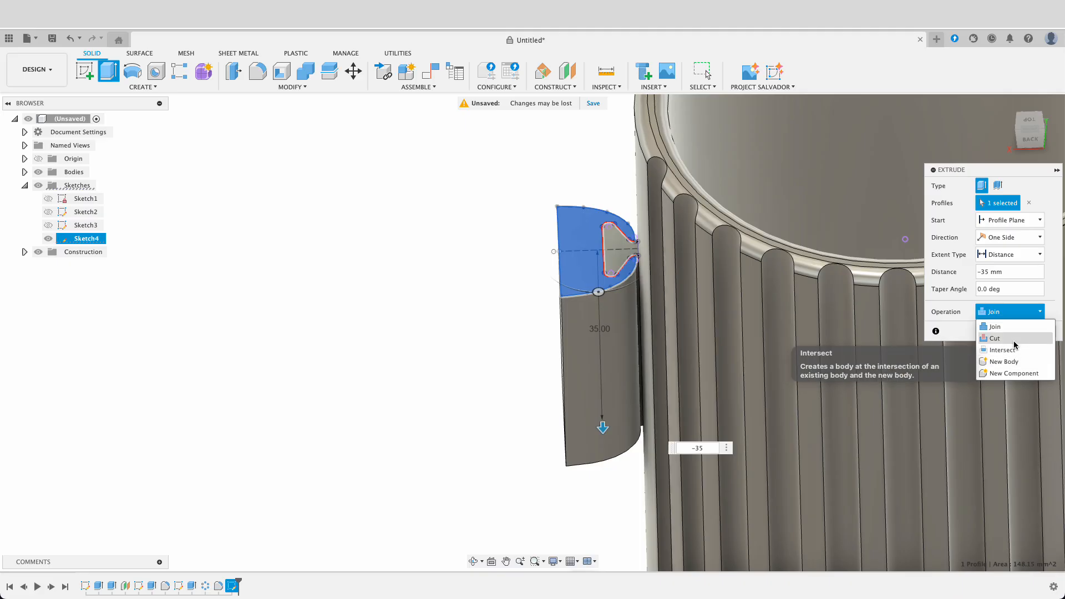
{"action": "left_click", "coordinate": [1009, 361]}
{"action": "left_click", "coordinate": [995, 332]}
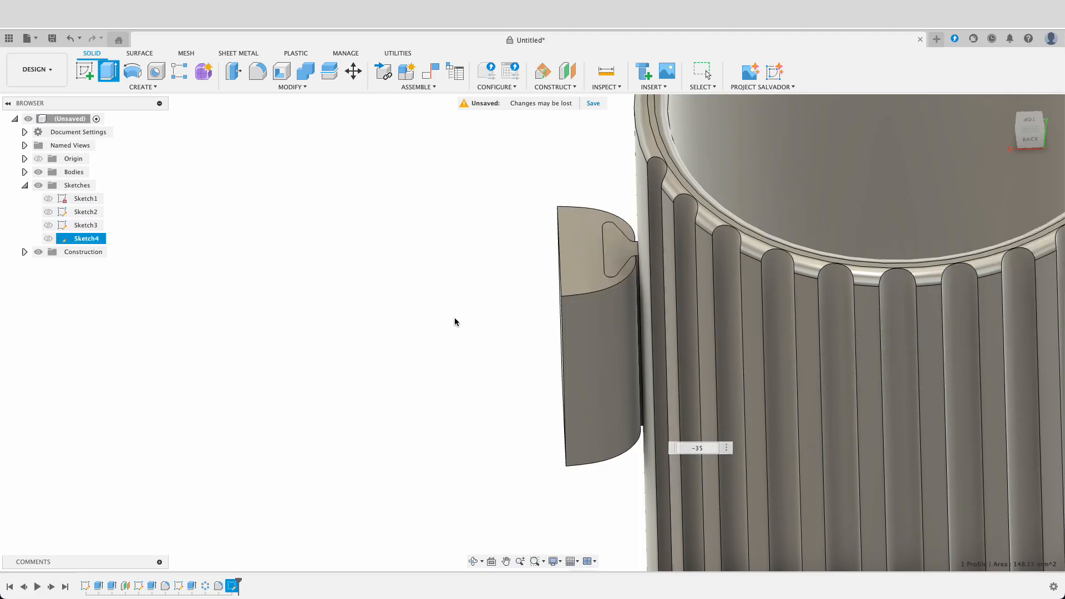
Step: Rename the cup's body as Cup and the newly extruded body as Mount
{"action": "left_click", "coordinate": [24, 172]}
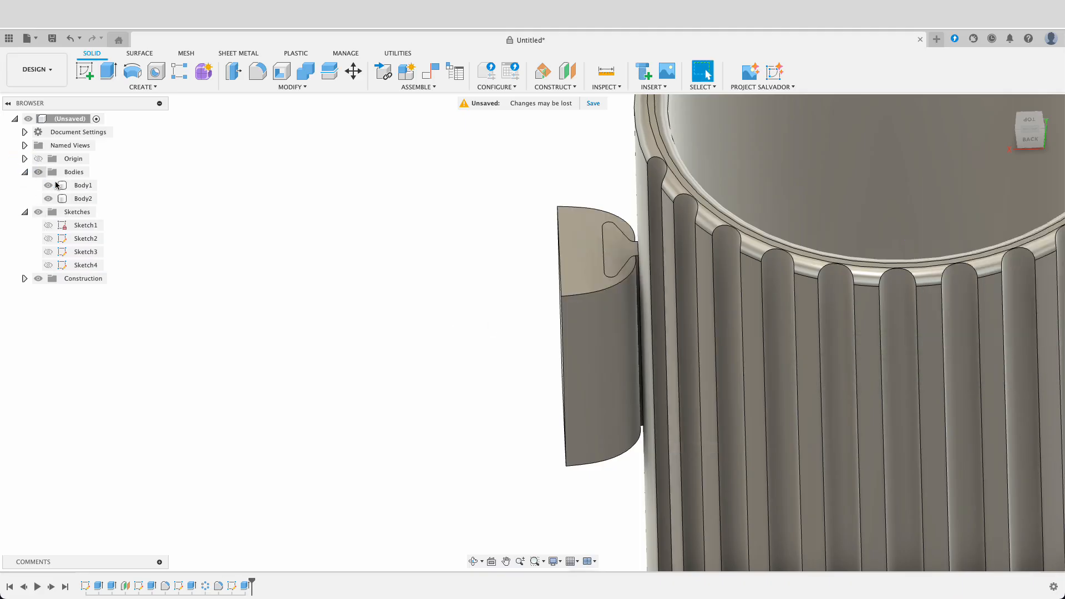
{"action": "left_click", "coordinate": [83, 185]}
{"action": "type", "text": "Cup"}
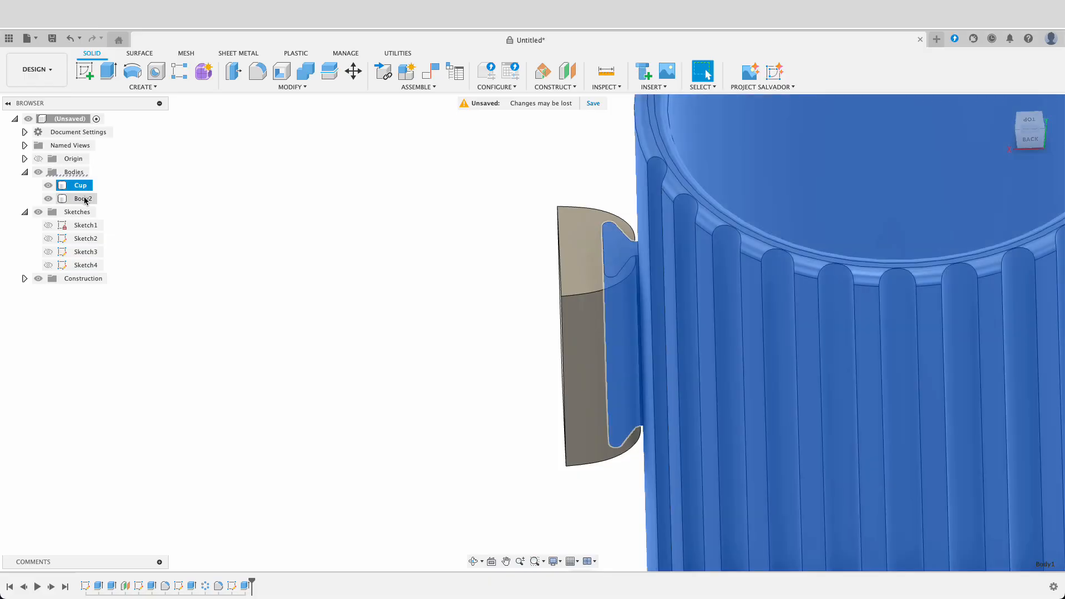
{"action": "left_click", "coordinate": [84, 199]}
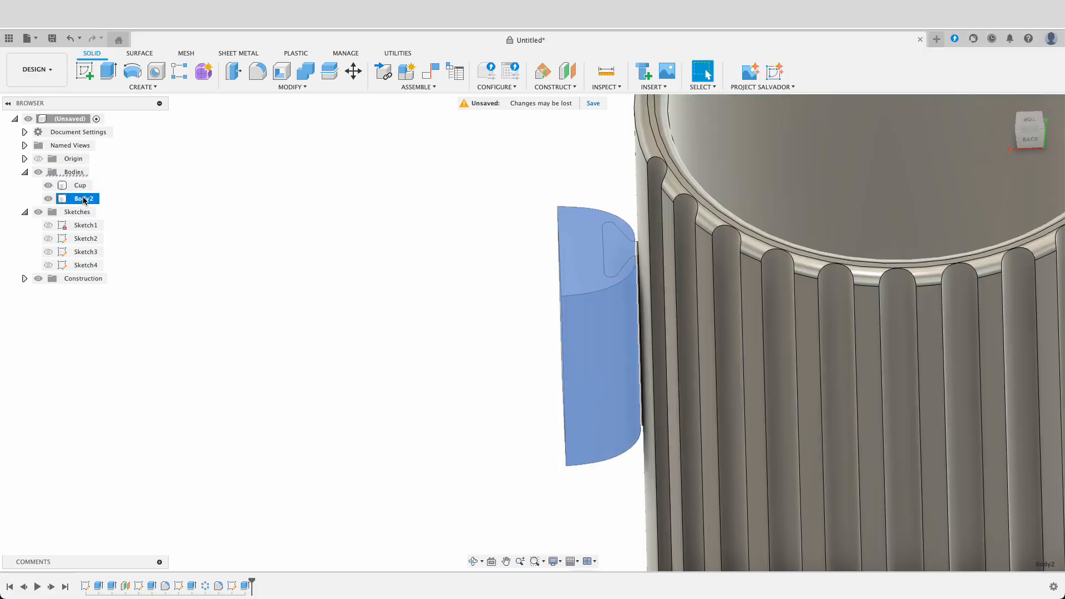
{"action": "left_click", "coordinate": [84, 199]}
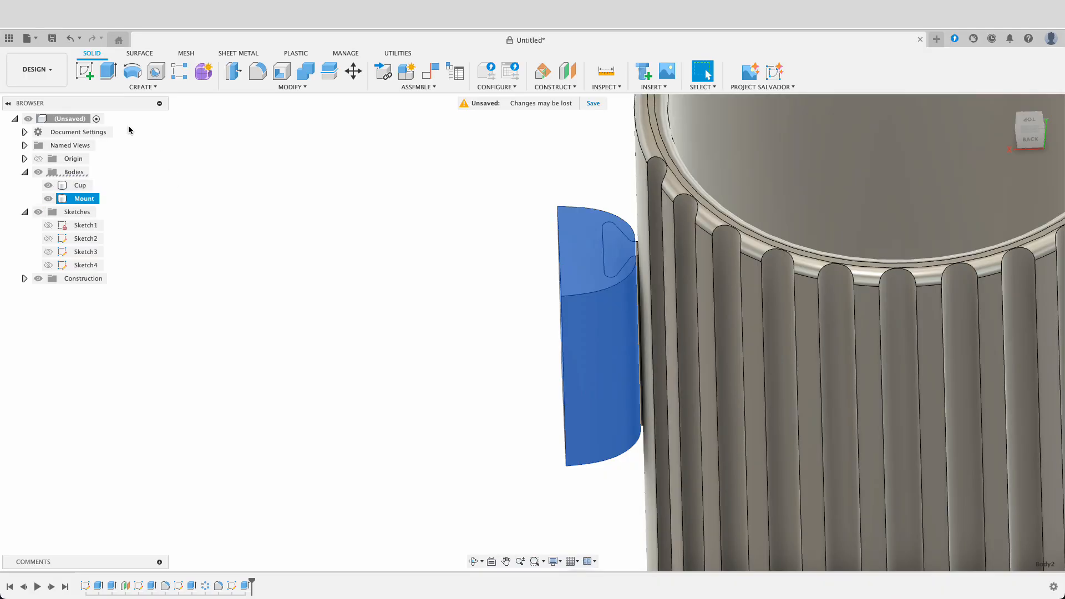
Step: Start a sketch on the mount's flat outer face and project the face's outline into it
{"action": "middle_click_drag", "start_coordinate": [245, 388], "coordinate": [440, 361], "text": "shift"}
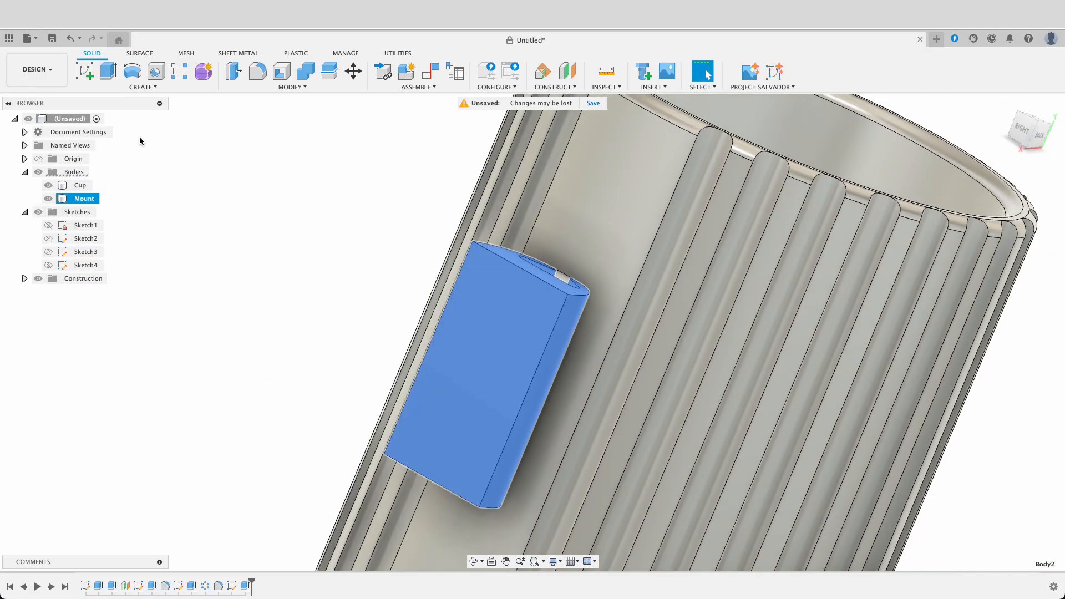
{"action": "left_click", "coordinate": [84, 70]}
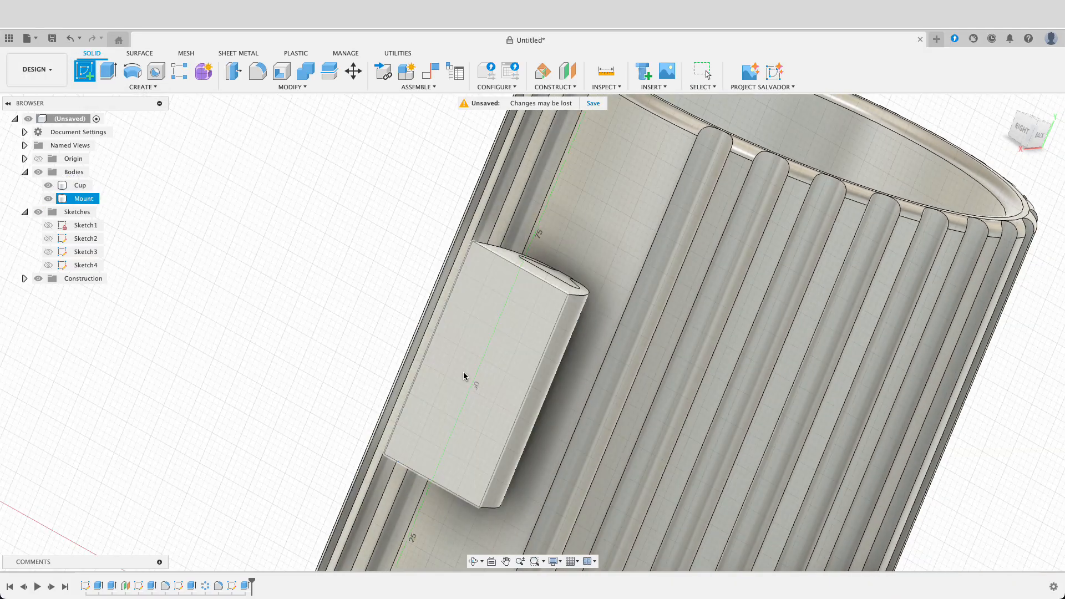
{"action": "left_click", "coordinate": [507, 367]}
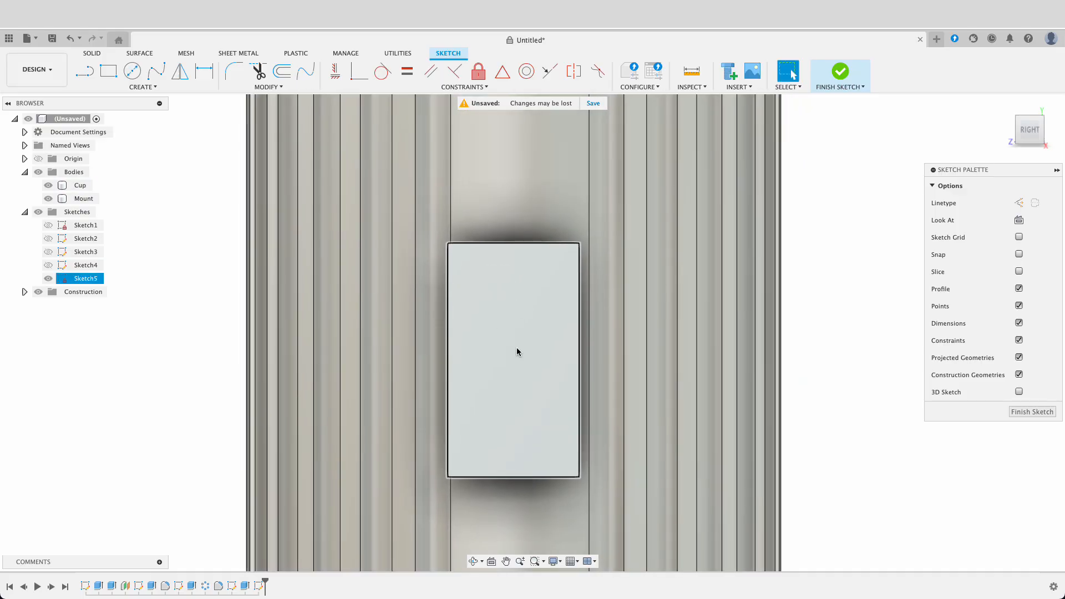
{"action": "key", "text": "p"}
{"action": "left_click", "coordinate": [511, 352]}
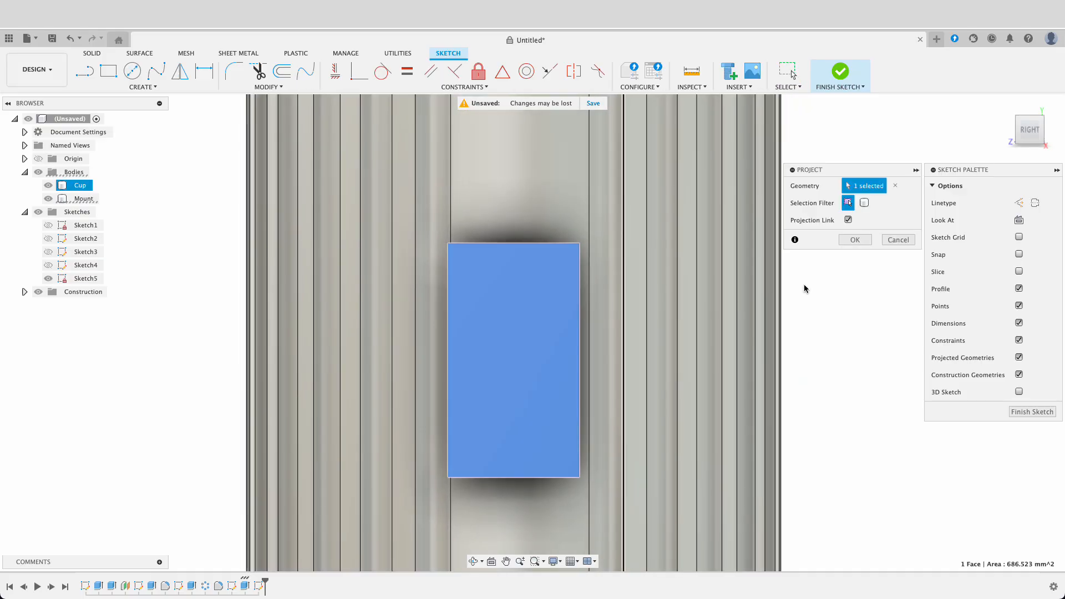
{"action": "key", "text": "Return"}
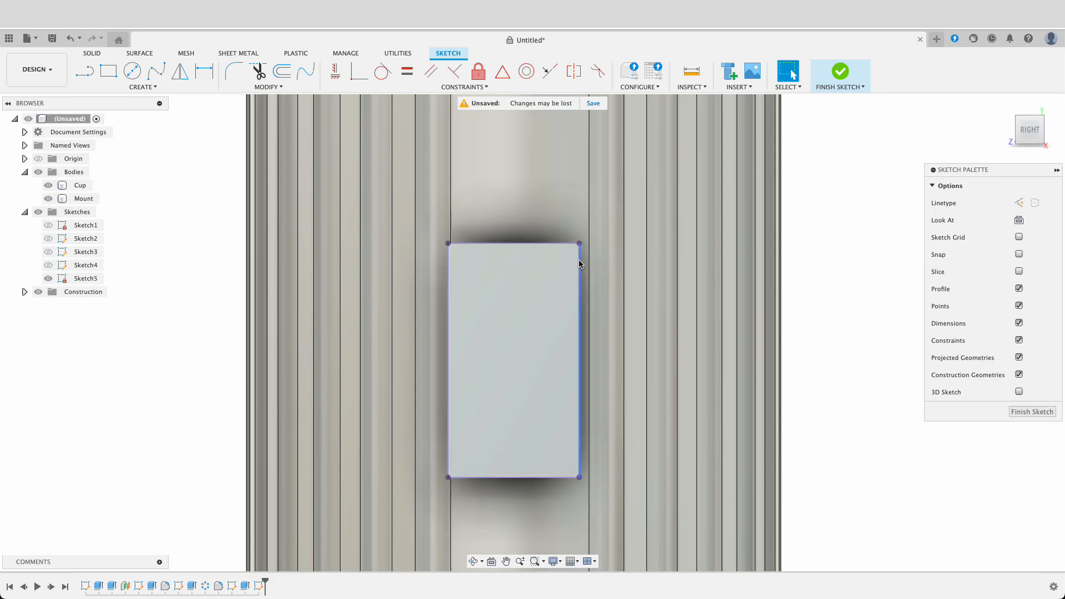
Step: Draw two diagonal construction lines between opposite corners of the projected rectangle to mark its centre
{"action": "key", "text": "l"}
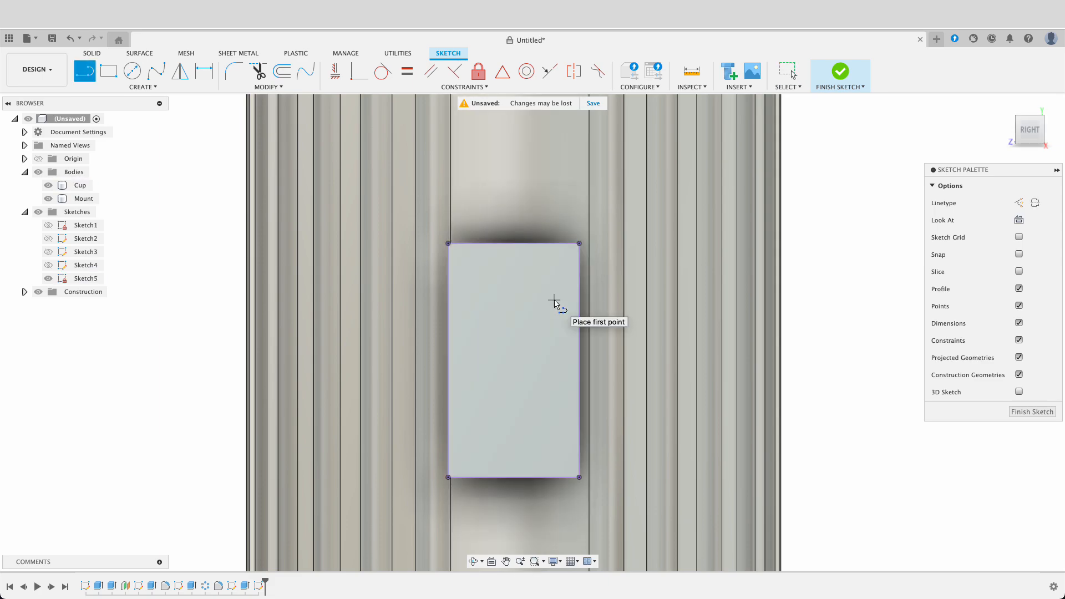
{"action": "key", "text": "x"}
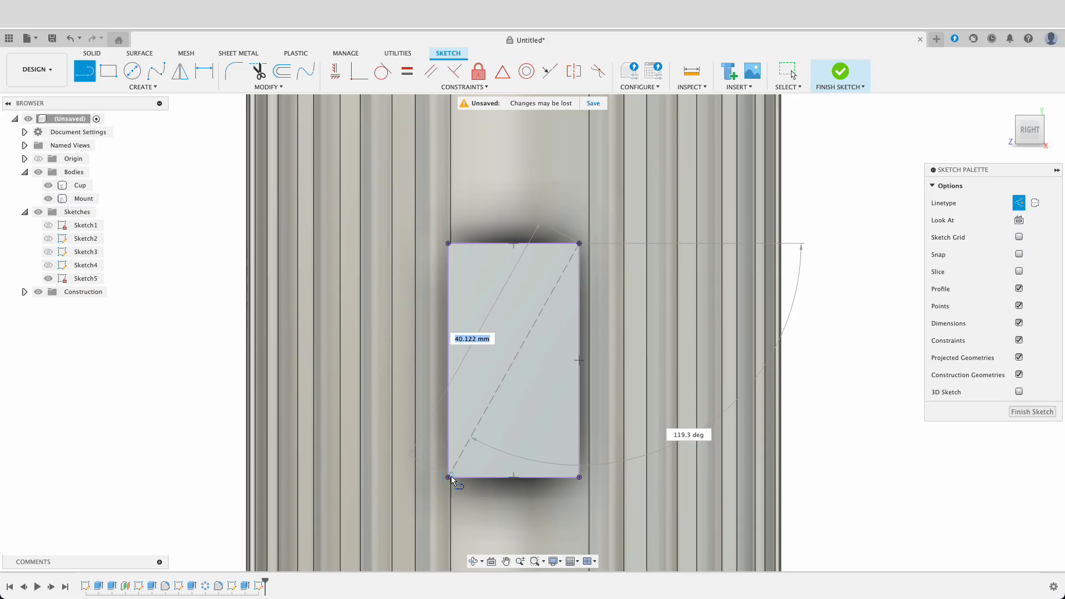
{"action": "left_click", "coordinate": [449, 477]}
{"action": "key", "text": "Escape"}
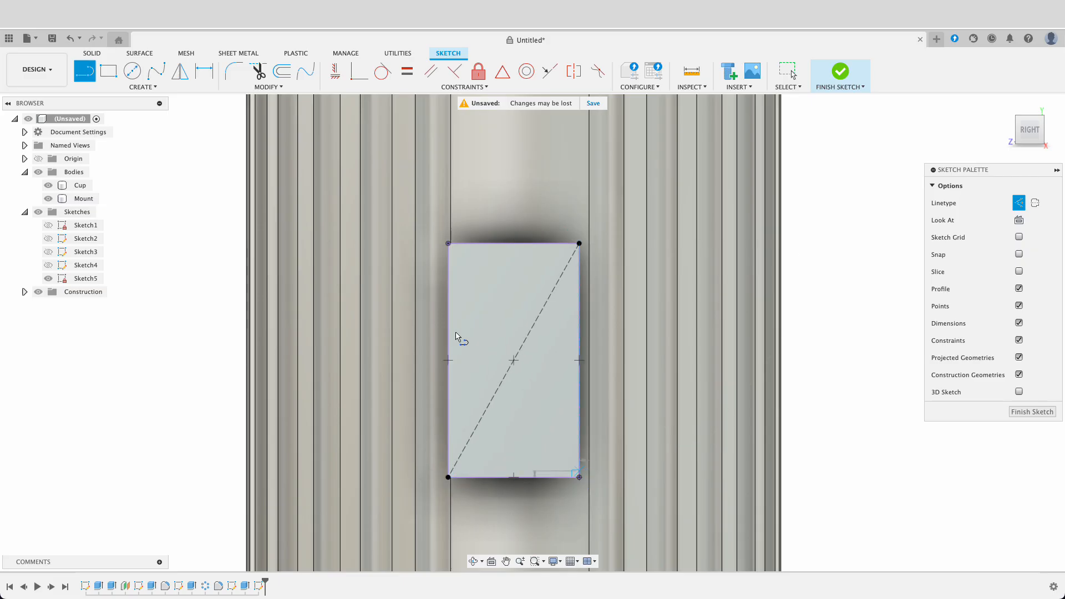
{"action": "left_click", "coordinate": [448, 243]}
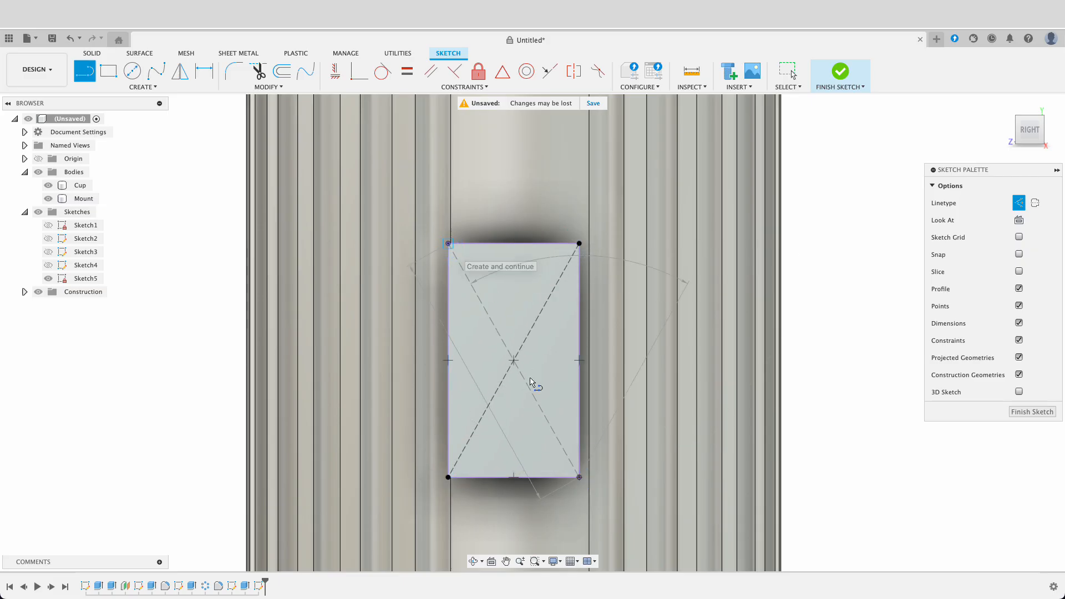
{"action": "key", "text": "Escape"}
{"action": "key", "text": "Escape"}
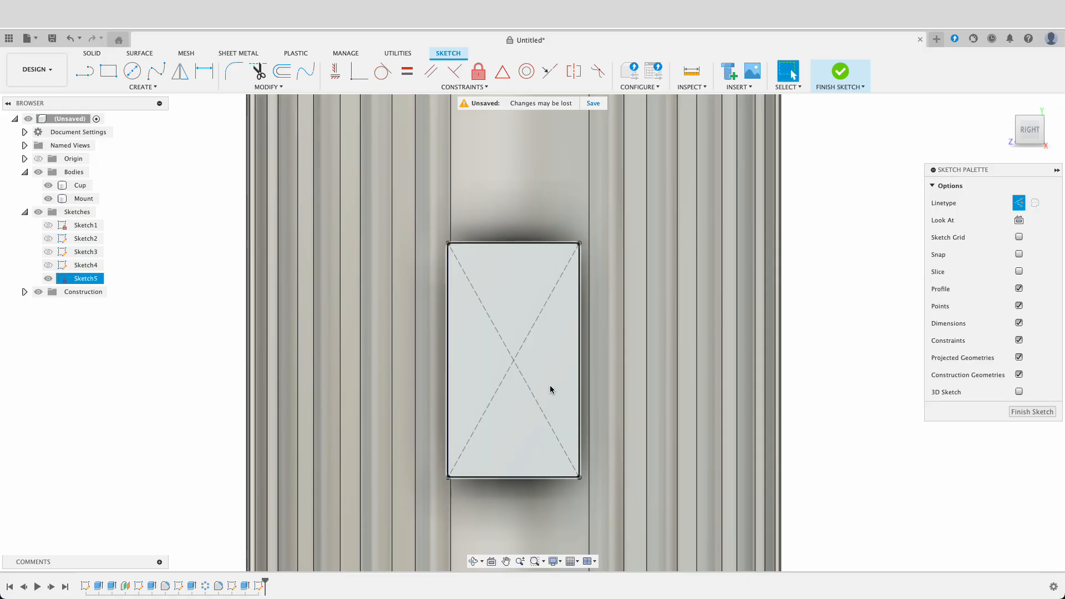
Step: Draw a solid 56 mm diameter circle centred on the crossing of the two construction diagonals
{"action": "key", "text": "c"}
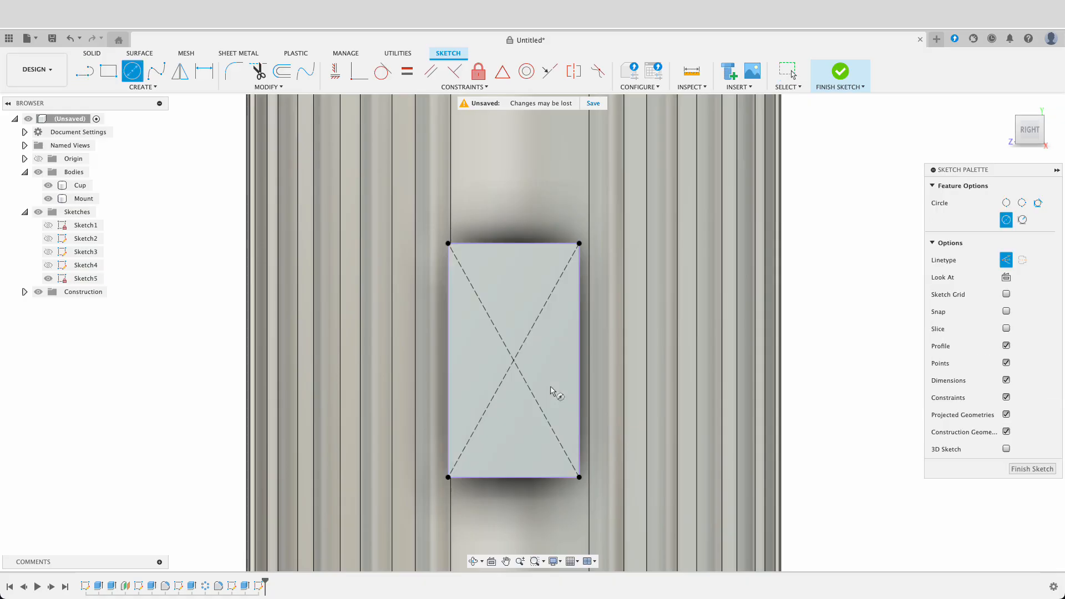
{"action": "key", "text": "x"}
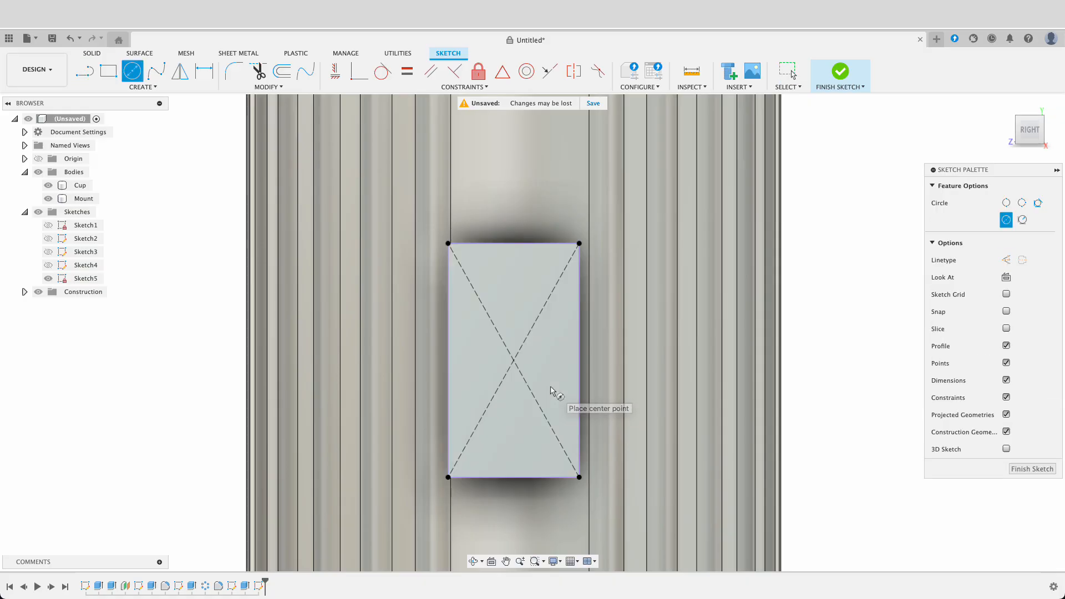
{"action": "left_click", "coordinate": [514, 361]}
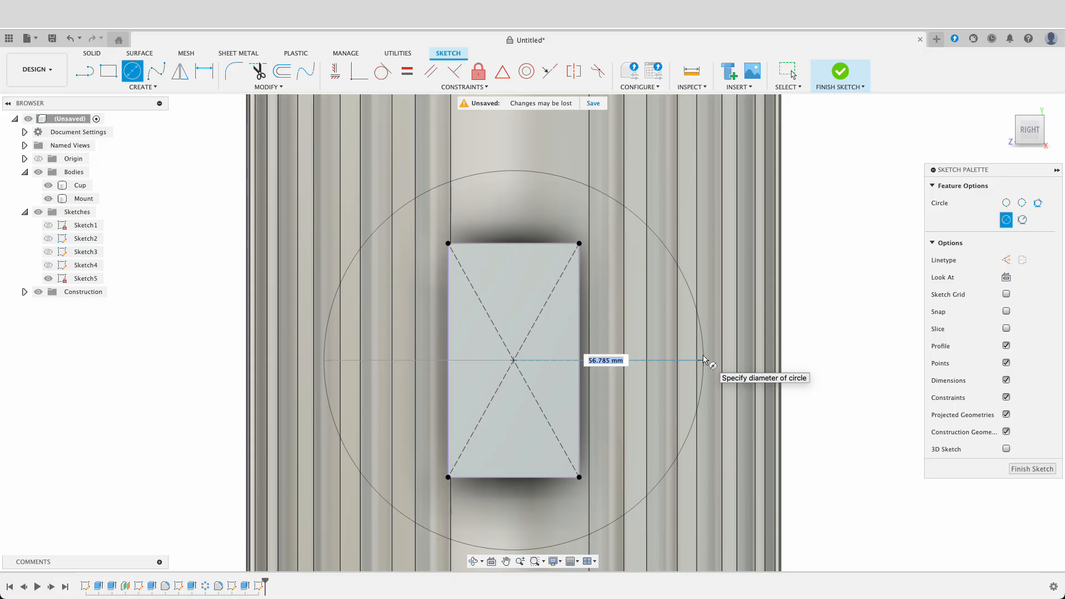
{"action": "type", "text": "56"}
{"action": "key", "text": "Return"}
{"action": "key", "text": "Escape"}
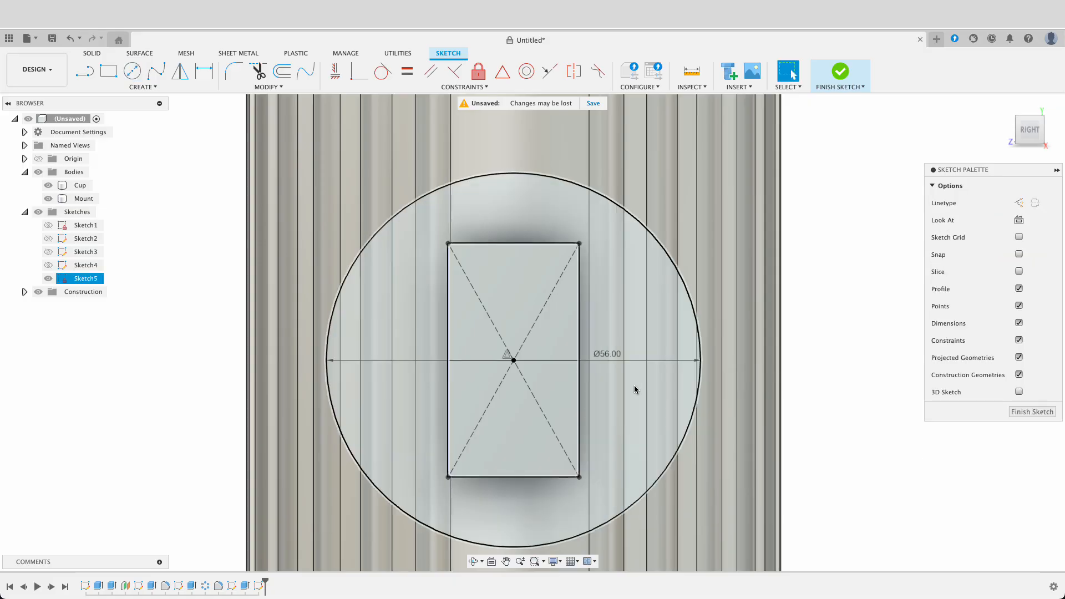
Step: Draw a 5 mm diameter circle inside the large circle, to the right of the projected rectangle
{"action": "key", "text": "c"}
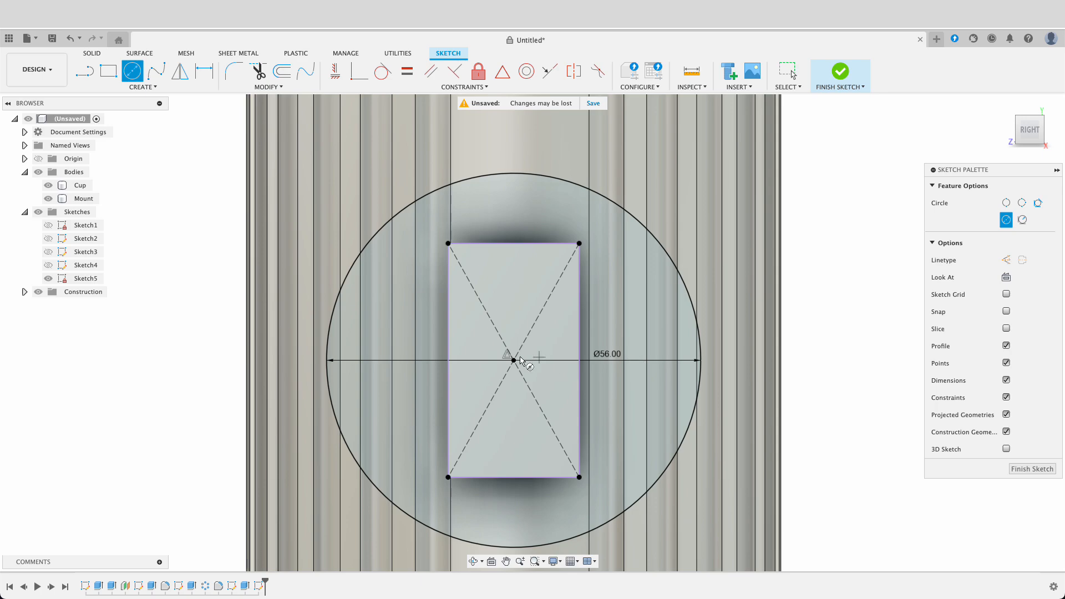
{"action": "left_click", "coordinate": [632, 360]}
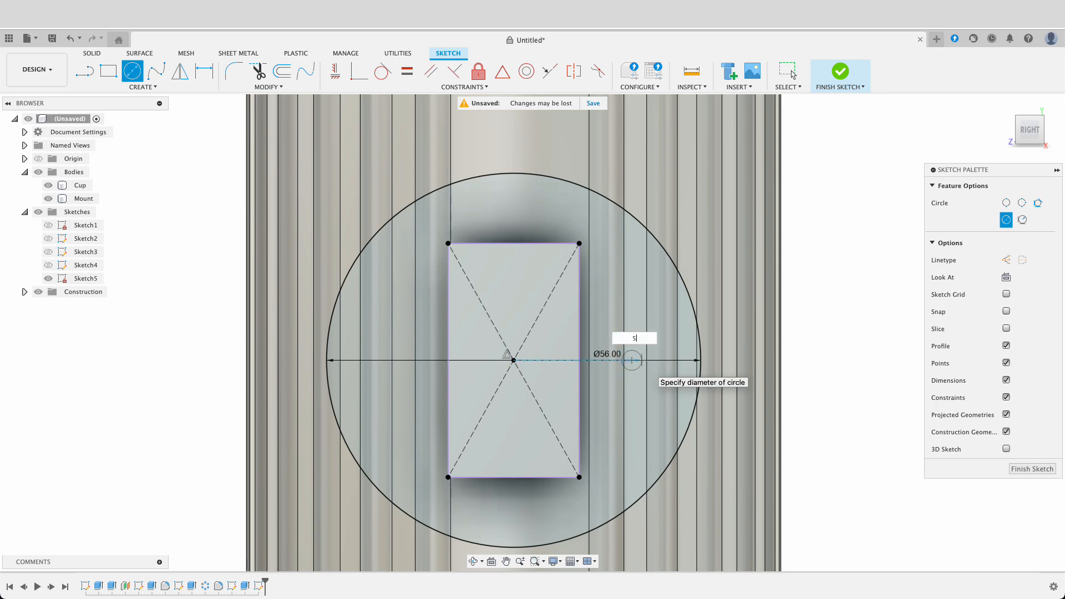
{"action": "type", "text": "5"}
{"action": "key", "text": "Return"}
{"action": "key", "text": "Escape"}
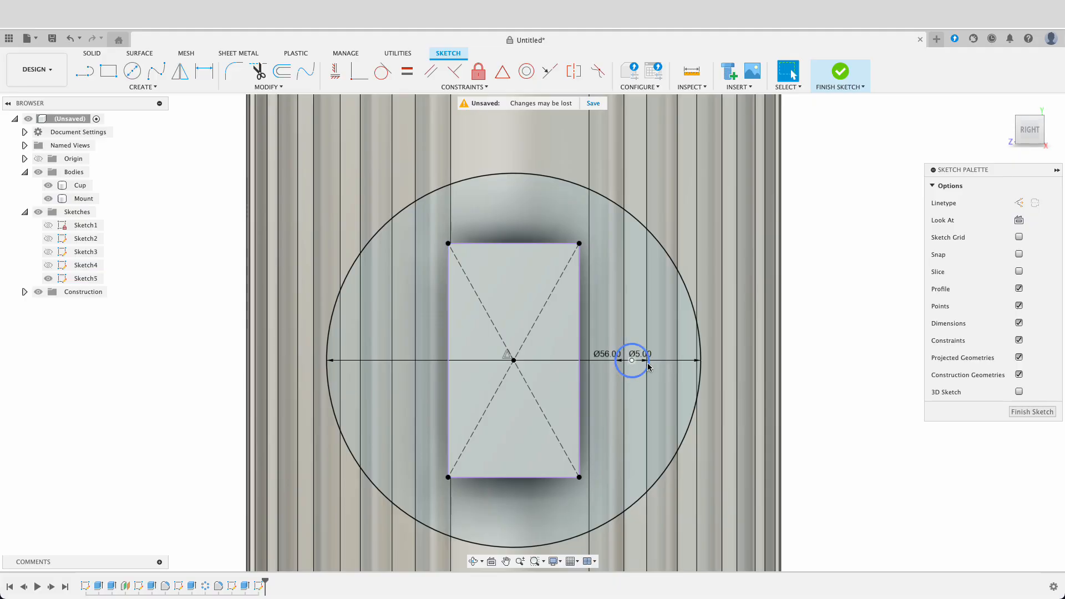
{"action": "left_click_drag", "start_coordinate": [649, 366], "coordinate": [661, 366]}
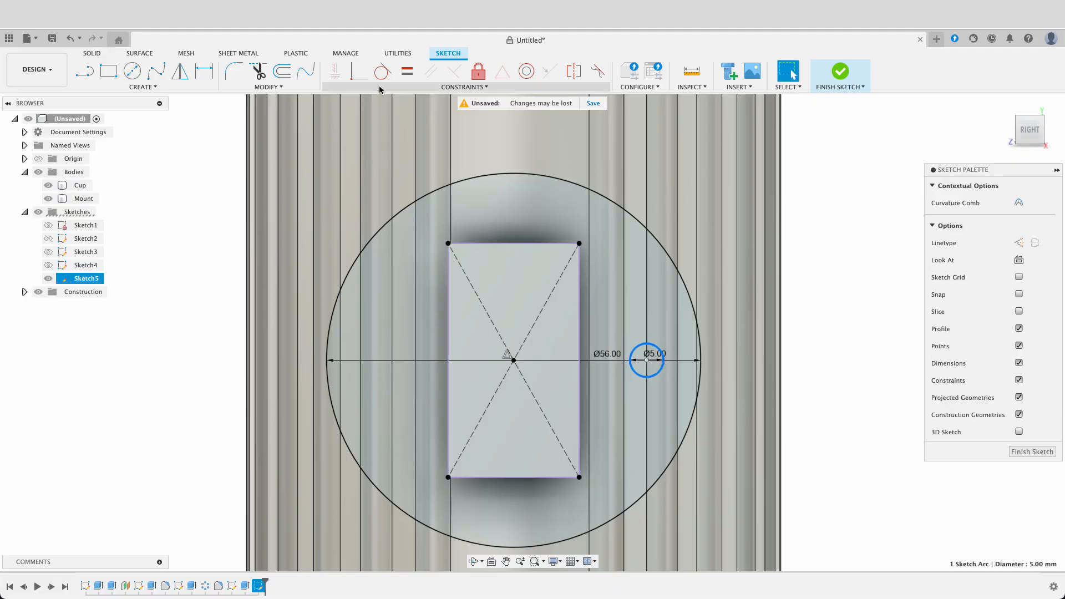
Step: Align the small circle's centre horizontally with the large circle's centre and set their distance to 20 mm
{"action": "left_click", "coordinate": [635, 436]}
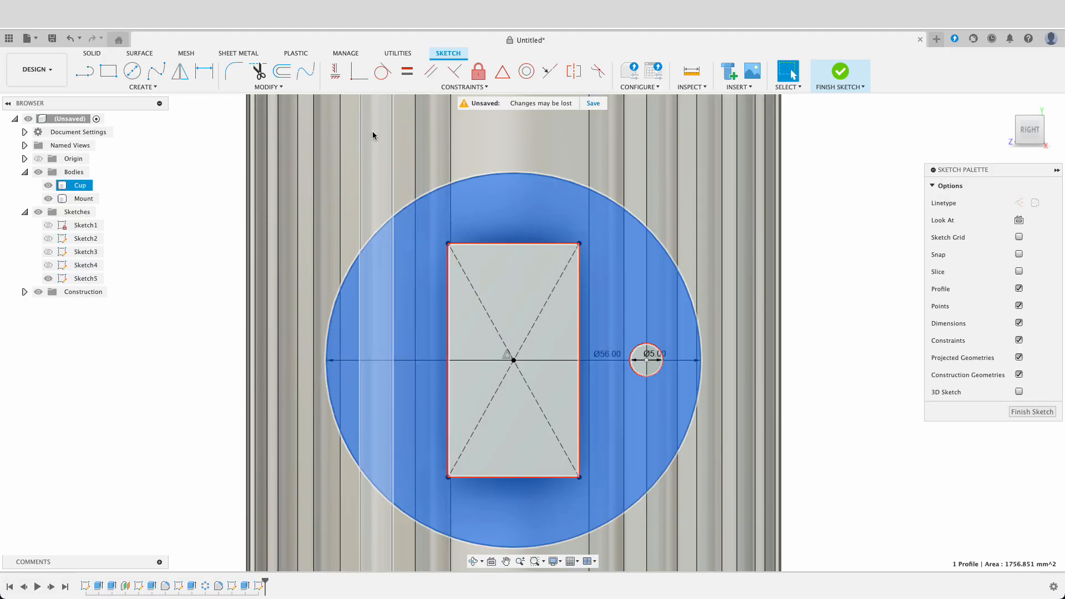
{"action": "left_click", "coordinate": [333, 70]}
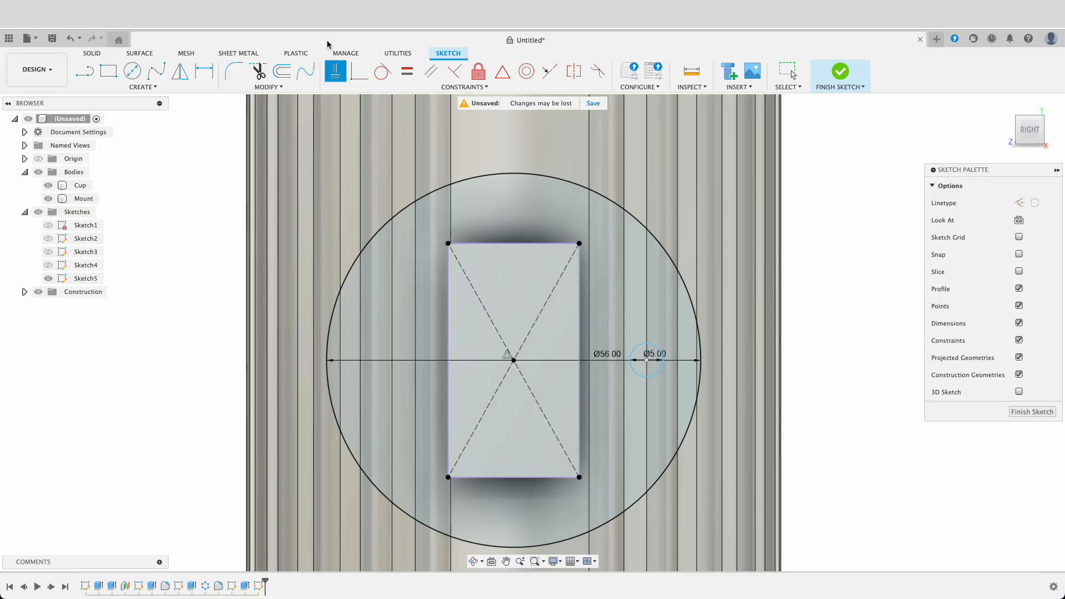
{"action": "left_click", "coordinate": [647, 362]}
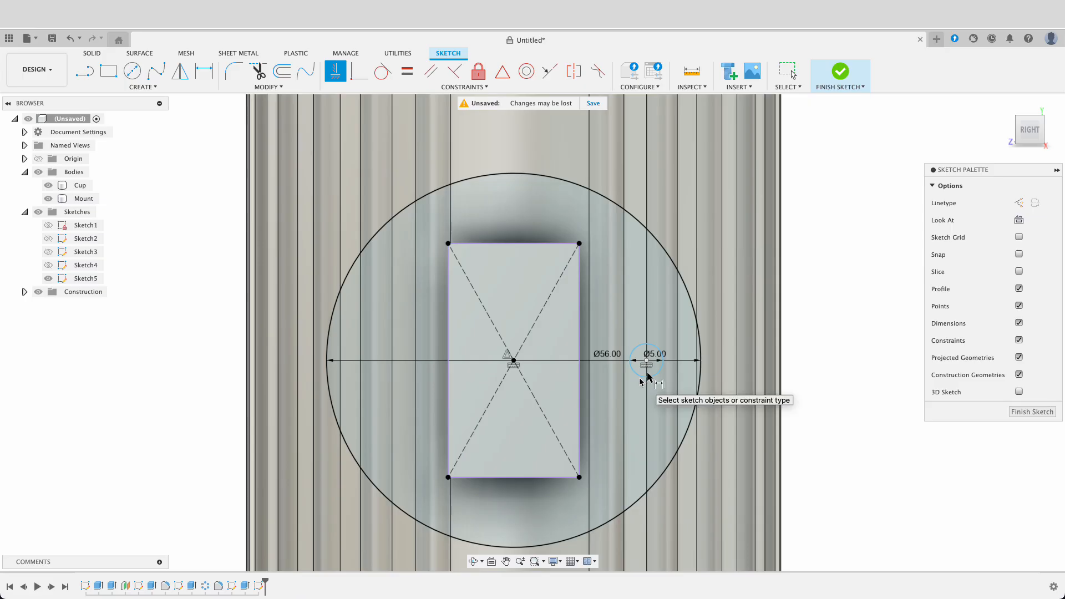
{"action": "key", "text": "d"}
{"action": "left_click", "coordinate": [511, 361]}
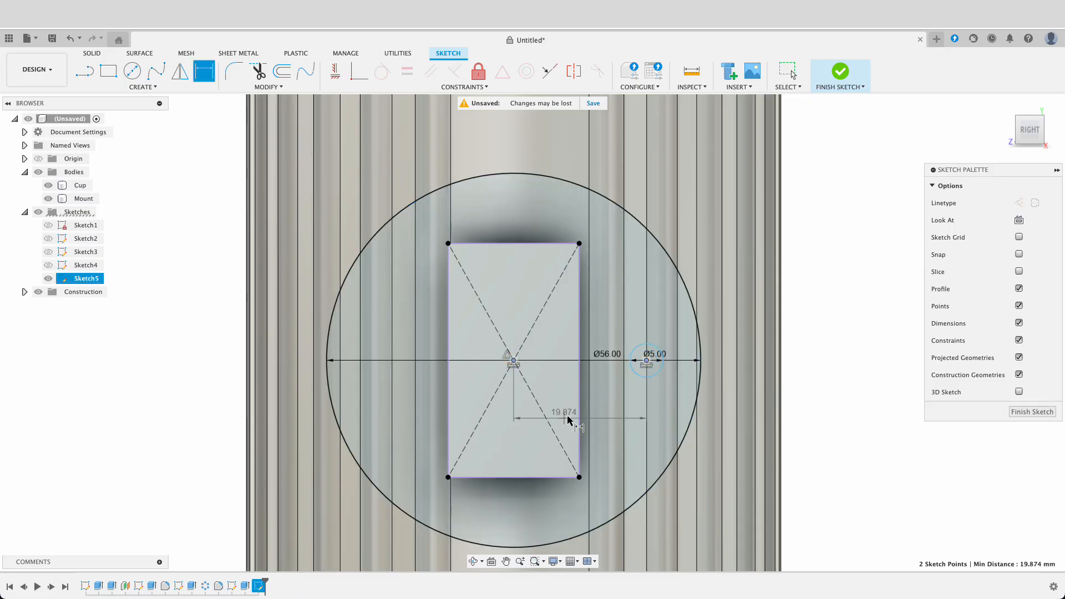
{"action": "left_click", "coordinate": [569, 419]}
{"action": "key", "text": "Return"}
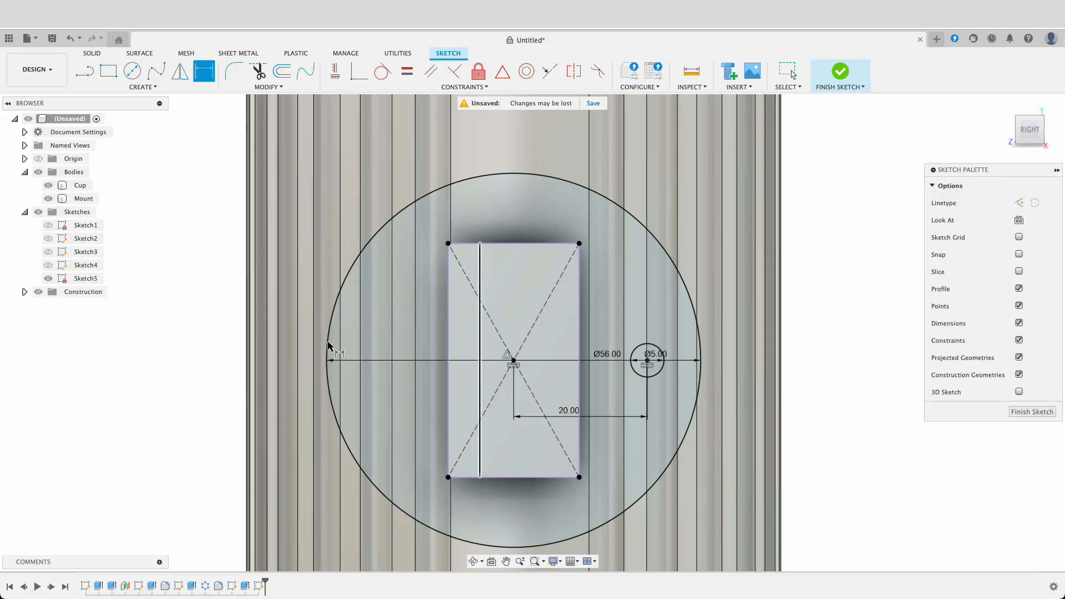
Step: Draw a second 5 mm diameter circle inside the large circle, to the left of the projected rectangle
{"action": "key", "text": "c"}
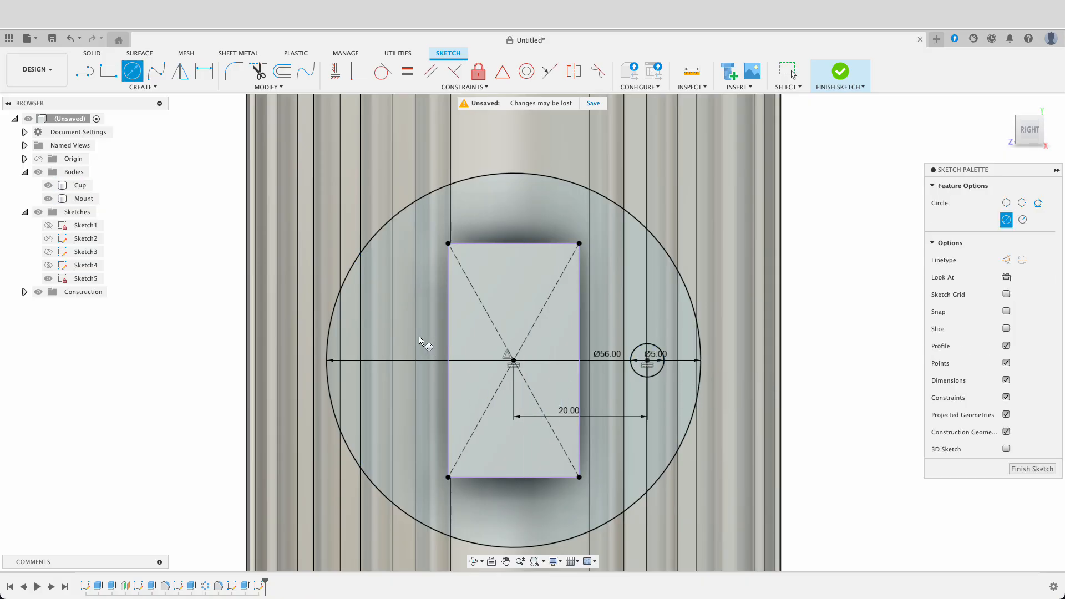
{"action": "left_click", "coordinate": [385, 353]}
{"action": "type", "text": "5"}
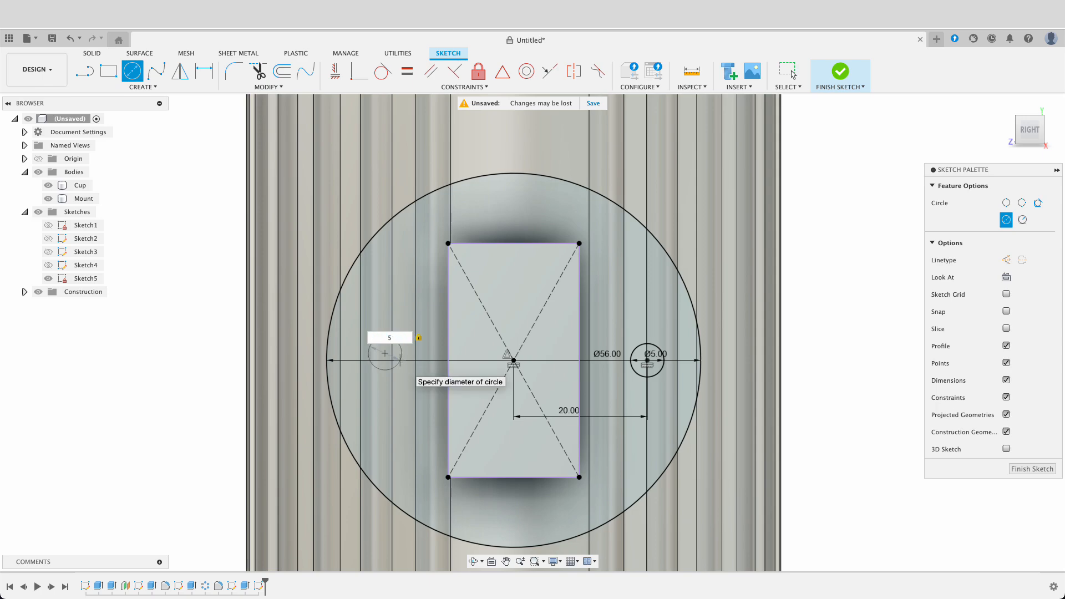
{"action": "key", "text": "Return"}
{"action": "left_click", "coordinate": [790, 71]}
Step: Align the left small circle horizontally with the large circle's centre at a distance of 20 mm, and finish the sketch
{"action": "left_click", "coordinate": [334, 71]}
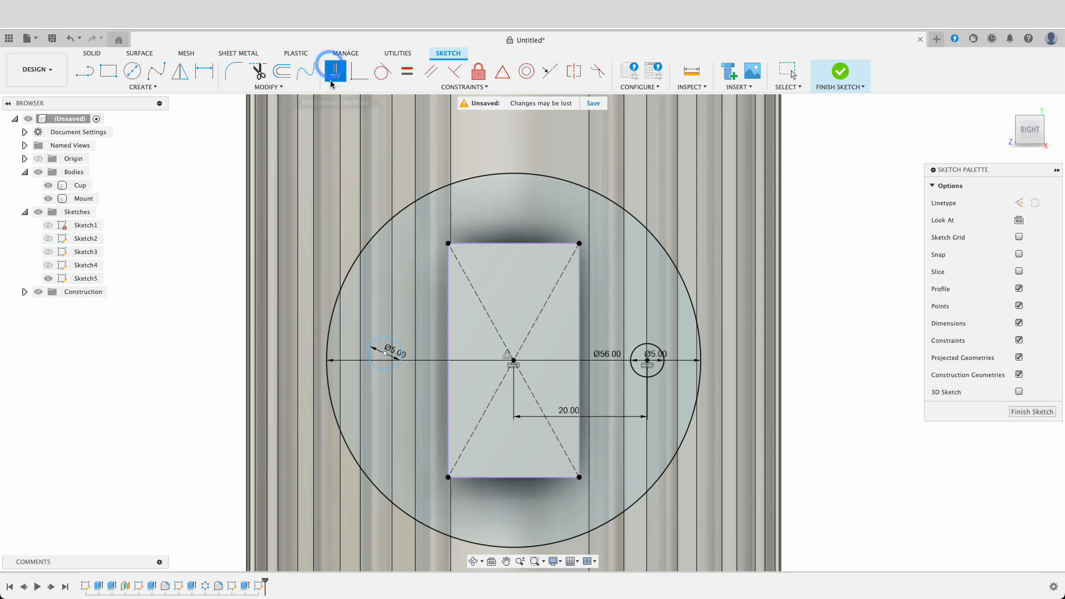
{"action": "left_click", "coordinate": [387, 356]}
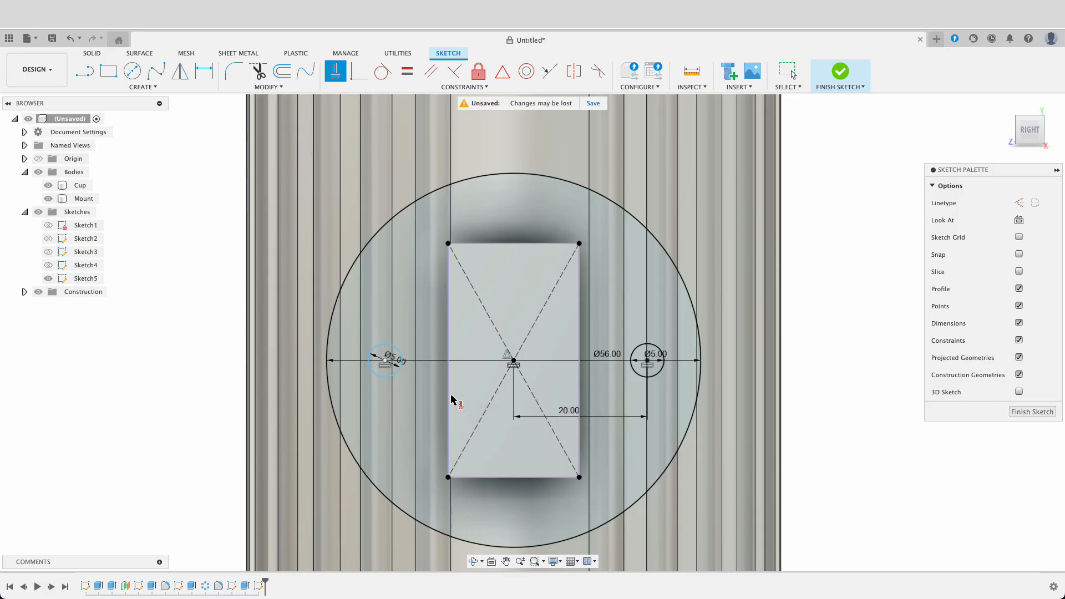
{"action": "left_click", "coordinate": [385, 362]}
{"action": "left_click", "coordinate": [513, 361]}
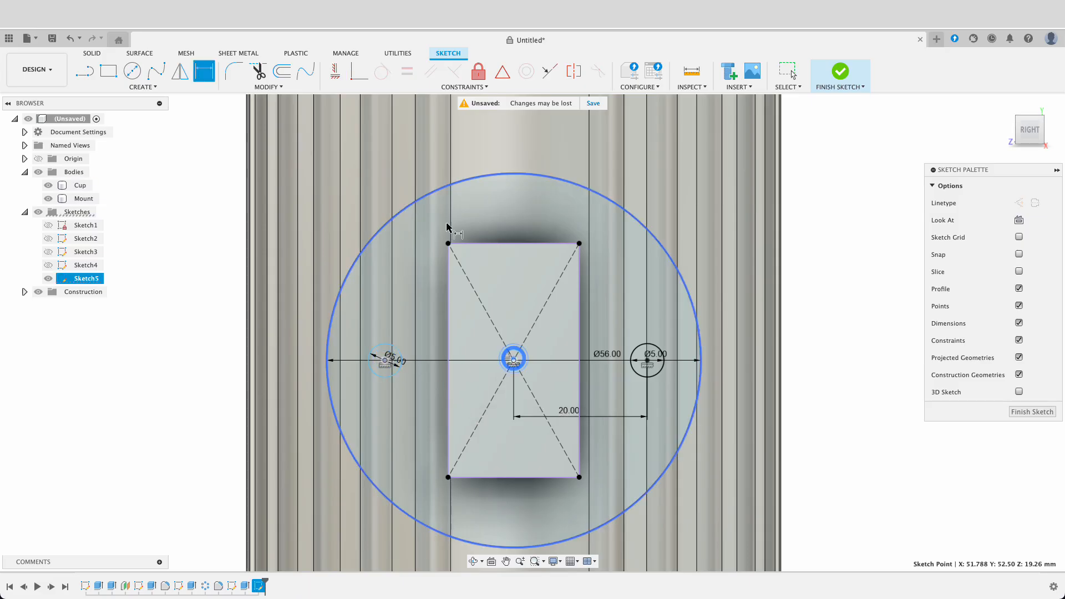
{"action": "left_click", "coordinate": [445, 235]}
{"action": "type", "text": "20"}
{"action": "key", "text": "Return"}
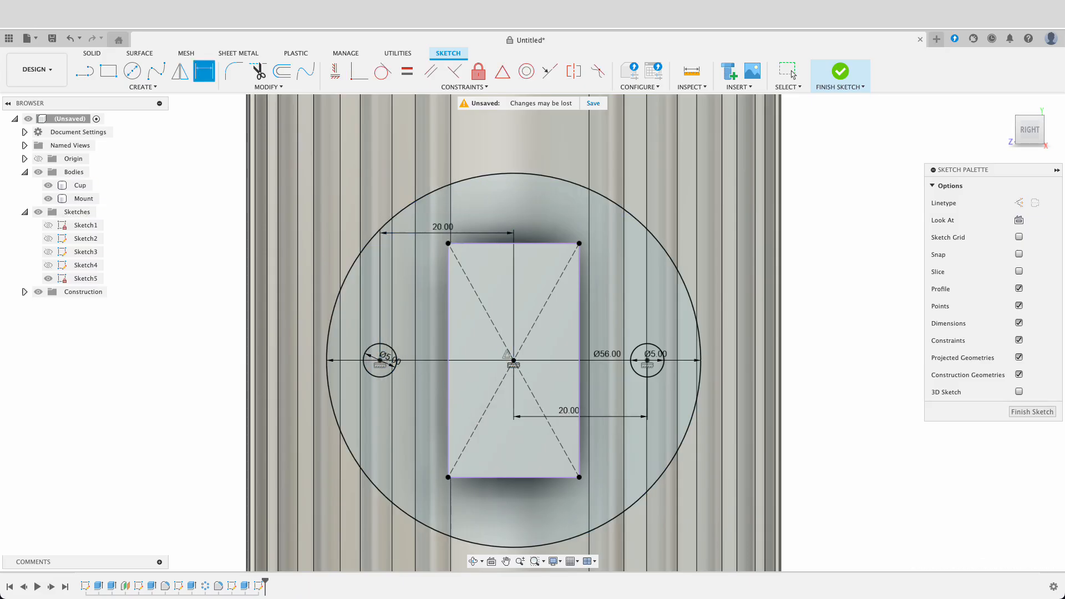
{"action": "left_click", "coordinate": [1031, 412]}
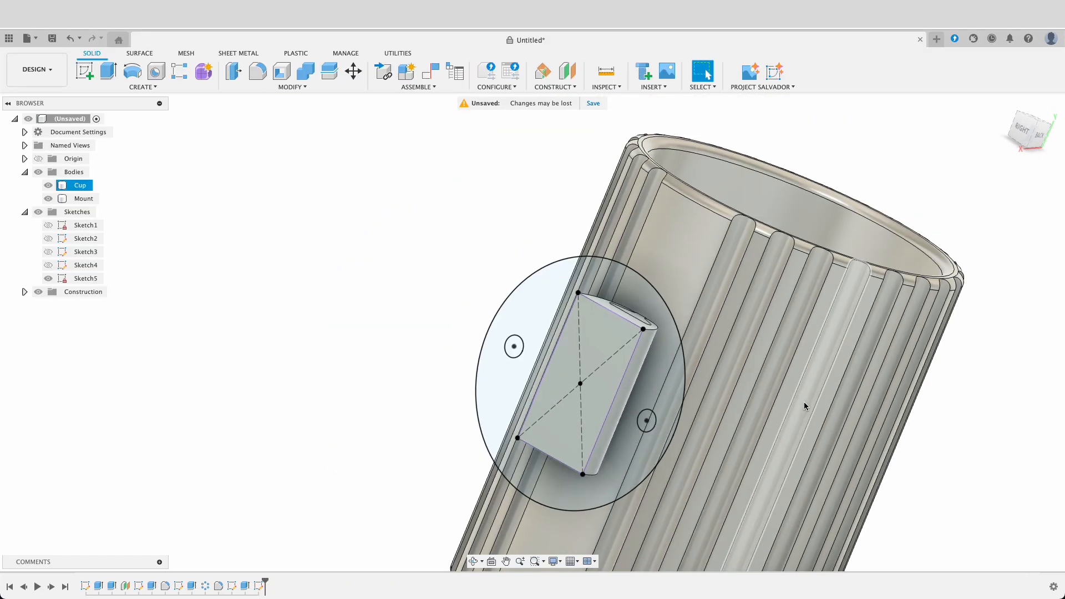
Step: Hide the Cup body so that only the mount and its sketch are shown
{"action": "mouse_move", "coordinate": [804, 402]}
{"action": "middle_mouse_down", "text": "shift"}
{"action": "mouse_move", "coordinate": [821, 398]}
{"action": "mouse_move", "coordinate": [798, 395]}
{"action": "middle_mouse_up", "text": "shift"}
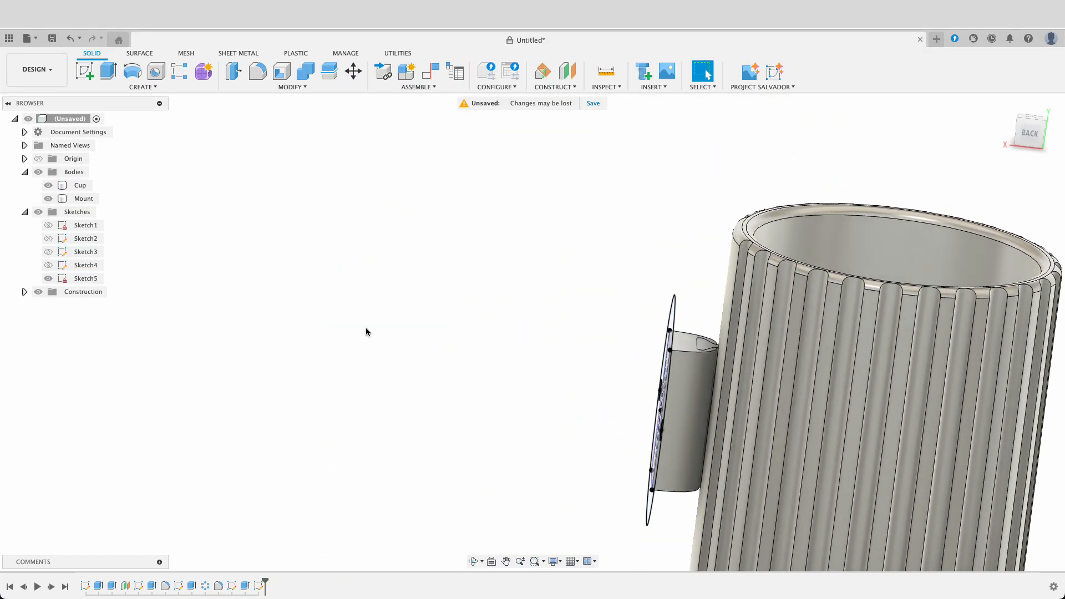
{"action": "left_click", "coordinate": [48, 186]}
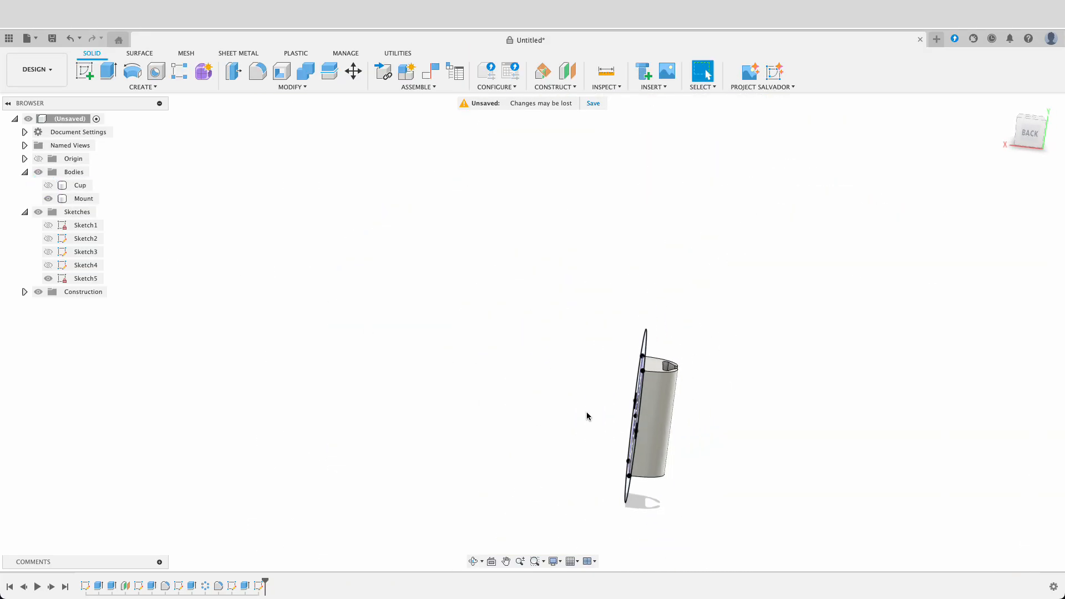
{"action": "middle_click_drag", "start_coordinate": [587, 413], "coordinate": [559, 414], "text": "shift"}
{"action": "key", "text": "Escape"}
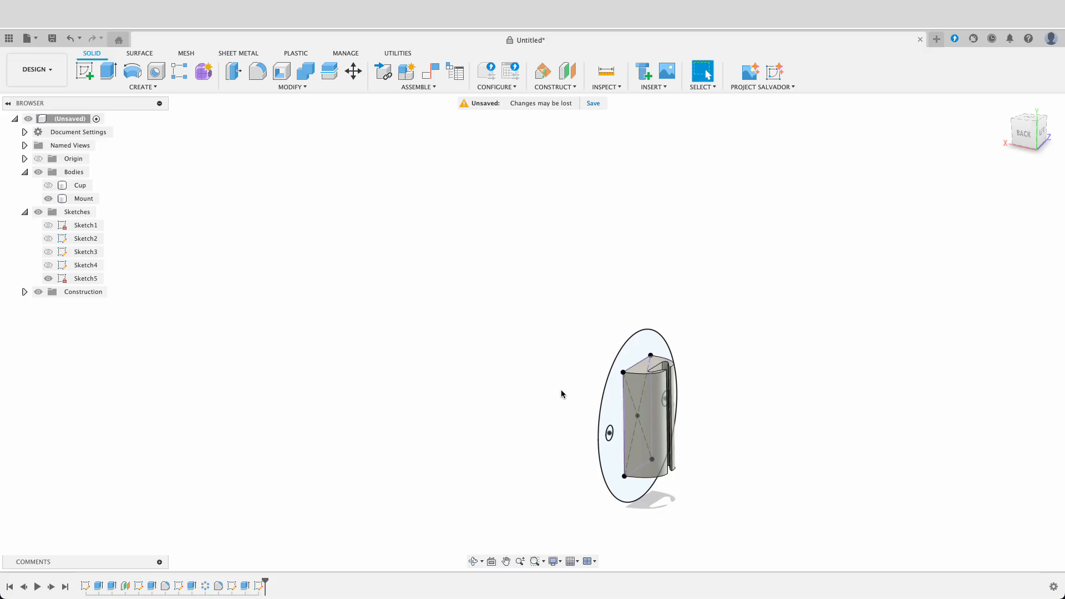
Step: Extrude the circular profile around the rectangle and the two small holes by 5 mm as a new body
{"action": "key", "text": "e"}
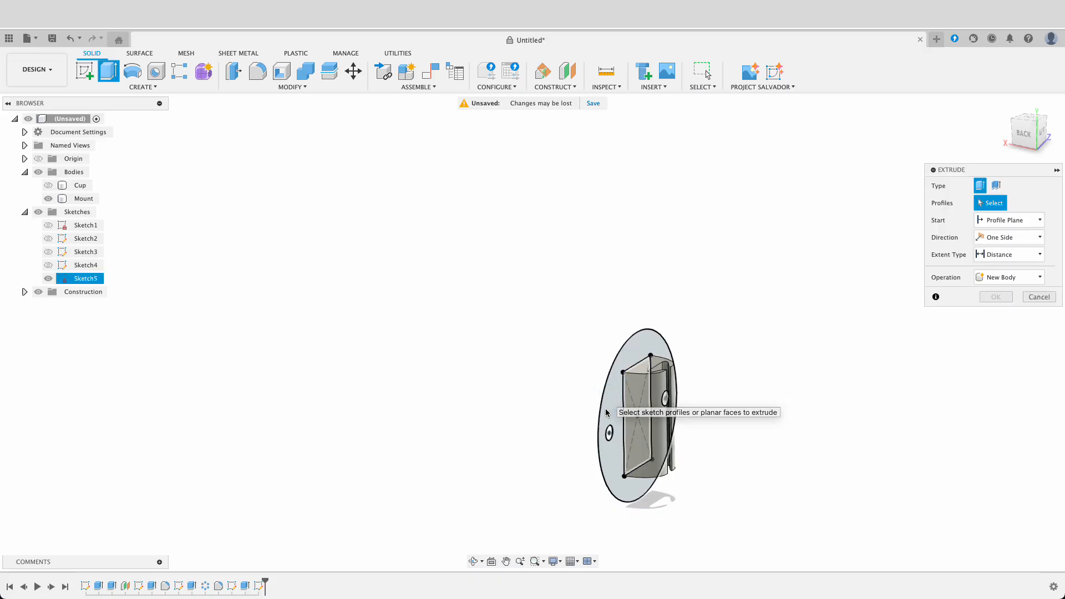
{"action": "left_click", "coordinate": [606, 412]}
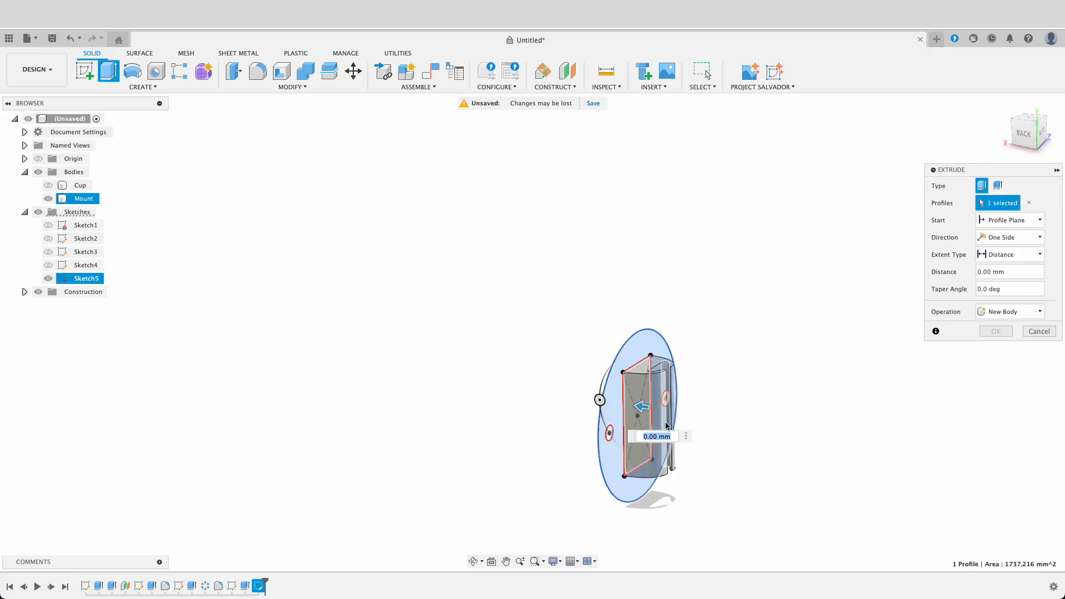
{"action": "type", "text": "5"}
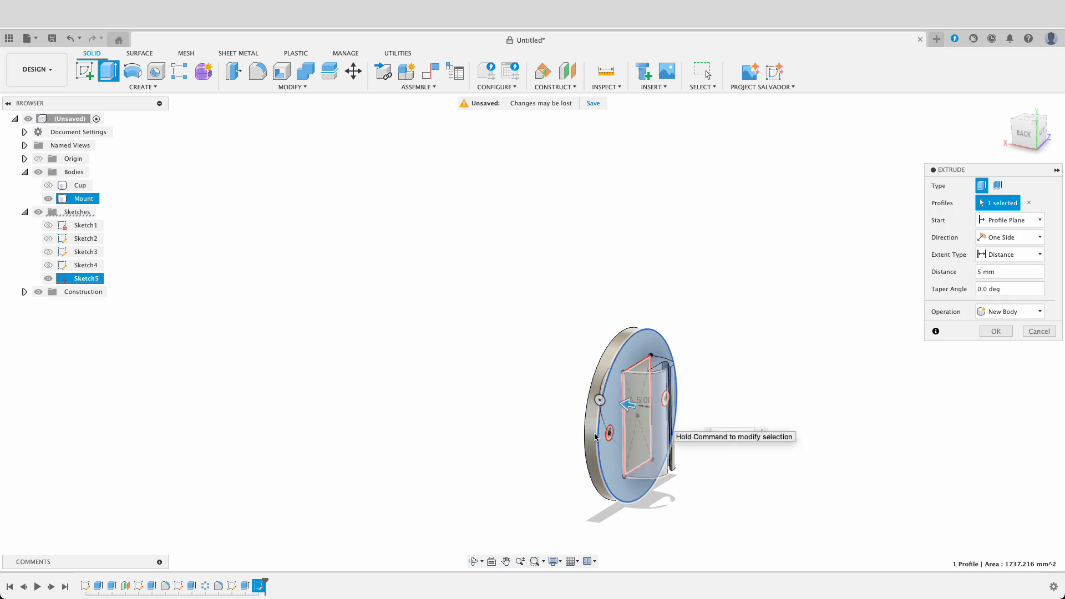
{"action": "mouse_move", "coordinate": [896, 409]}
{"action": "middle_mouse_down", "text": "shift"}
{"action": "mouse_move", "coordinate": [849, 406]}
{"action": "mouse_move", "coordinate": [904, 397]}
{"action": "middle_mouse_up", "text": "shift"}
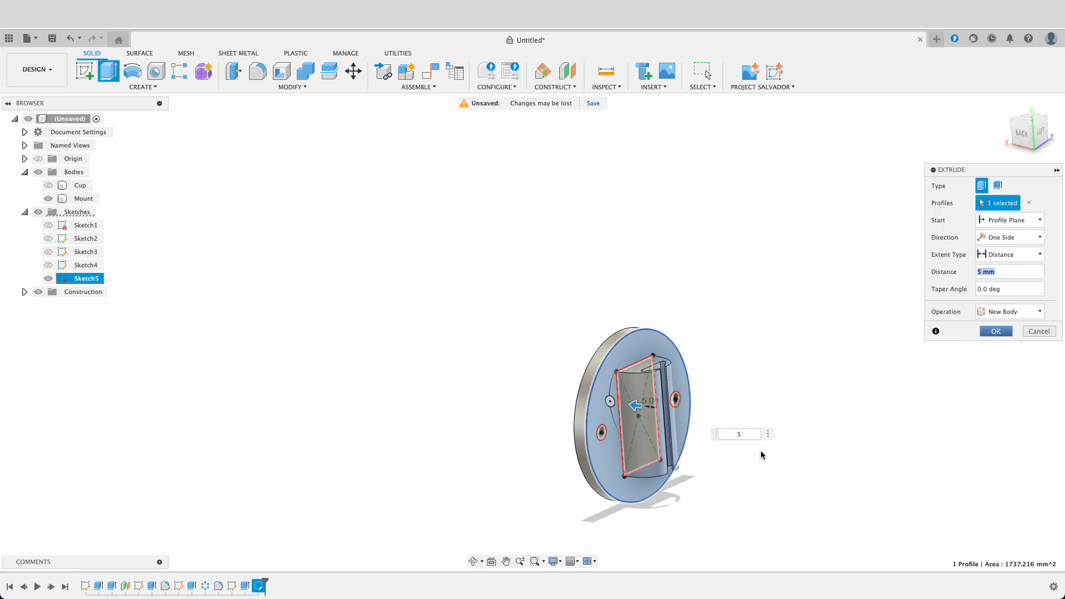
{"action": "key", "text": "Return"}
Step: Fillet the round plate's outer edge on the mount side with a 3 mm radius
{"action": "middle_click_drag", "start_coordinate": [720, 478], "coordinate": [783, 436], "text": "shift"}
{"action": "key", "text": "f"}
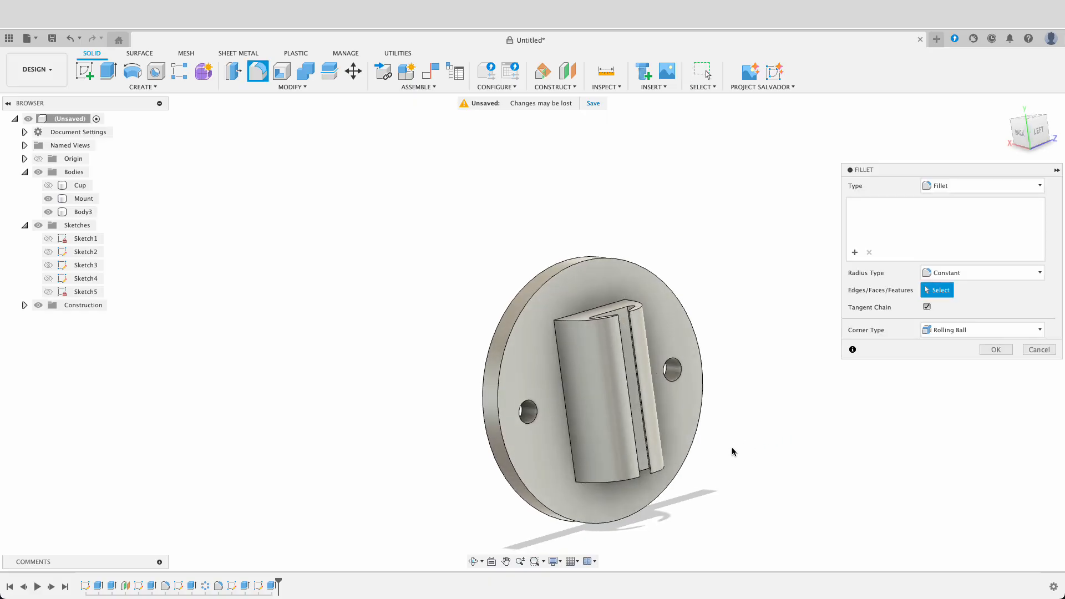
{"action": "left_click", "coordinate": [523, 486]}
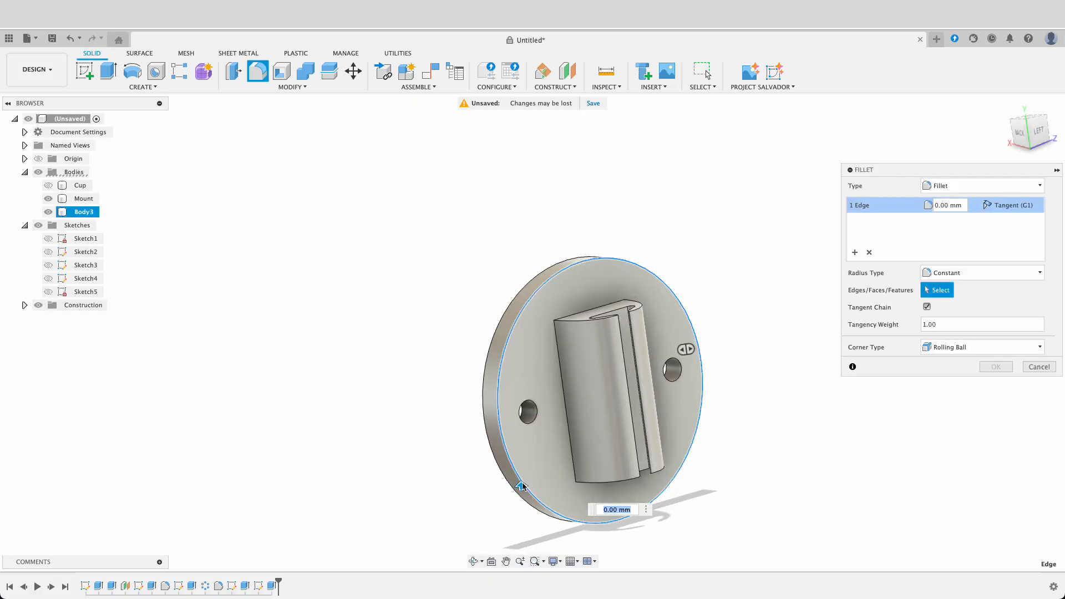
{"action": "key", "text": "Return"}
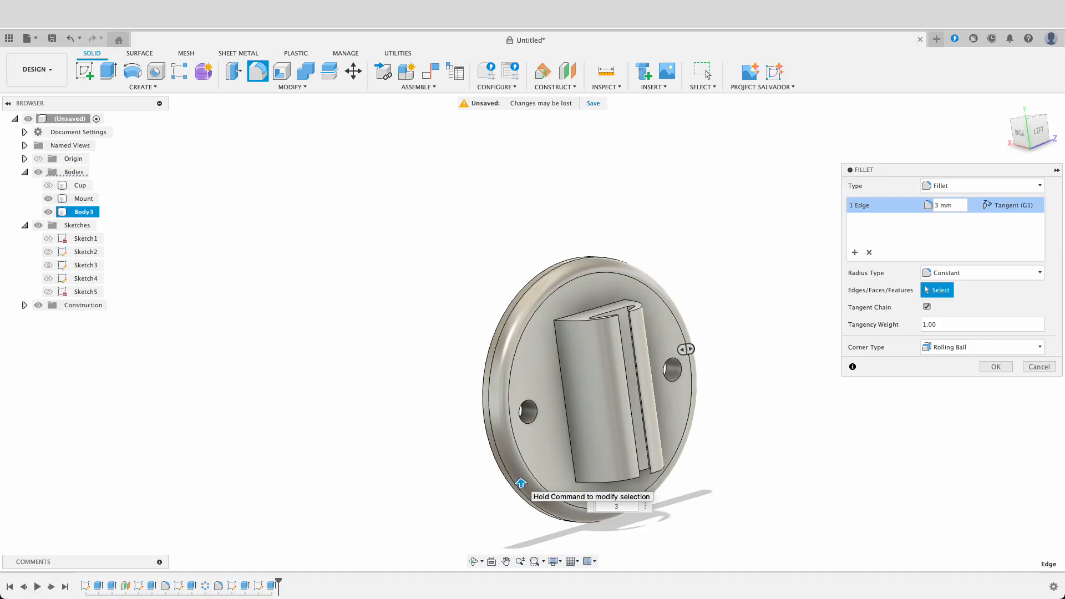
{"action": "key", "text": "Return"}
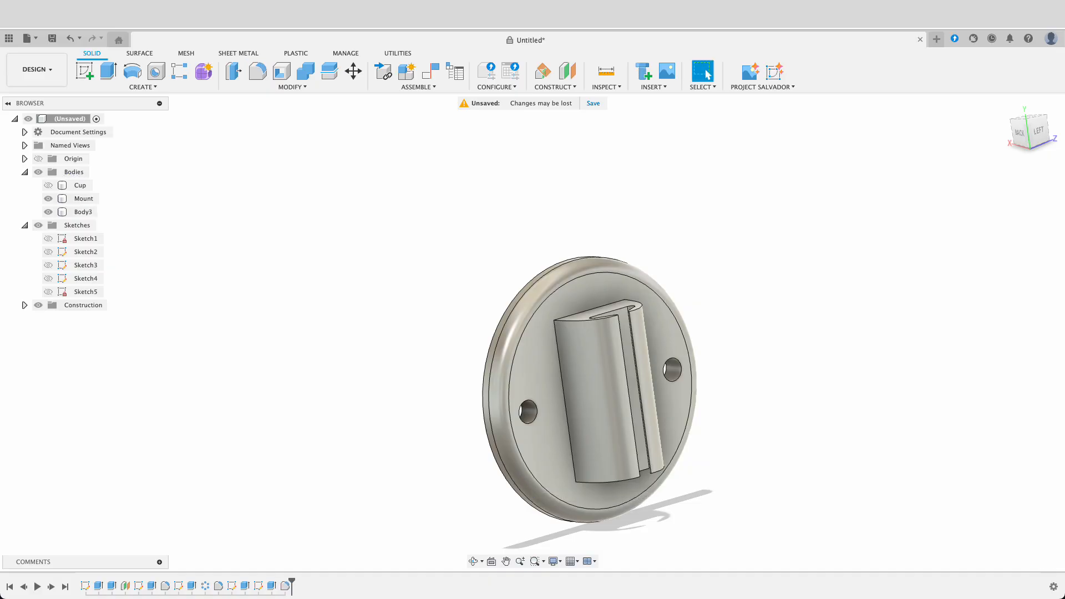
Step: Try to fillet the plate's straight edge along the mount with a 4 mm radius
{"action": "key", "text": "f"}
{"action": "left_click", "coordinate": [566, 403]}
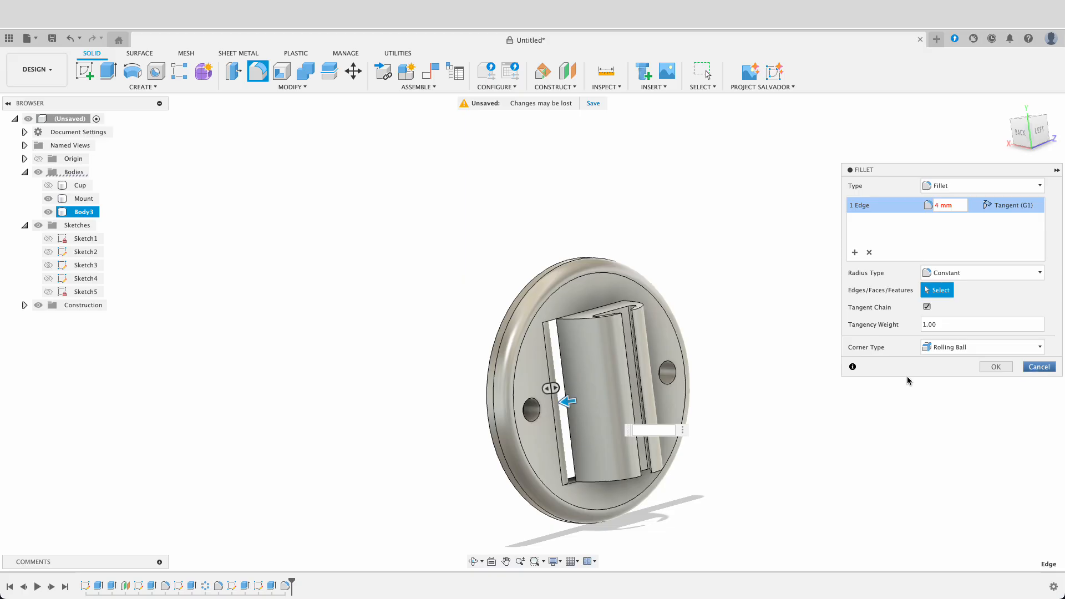
{"action": "key", "text": "Return"}
{"action": "middle_click_drag", "start_coordinate": [875, 381], "coordinate": [808, 331], "text": "shift"}
{"action": "left_click", "coordinate": [669, 446]}
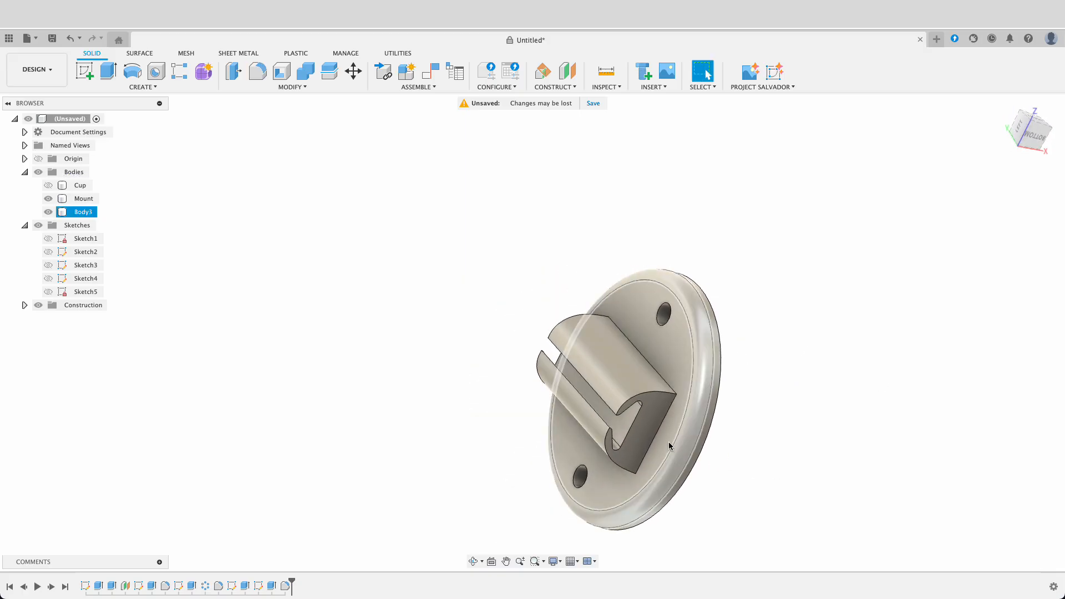
{"action": "left_click", "coordinate": [668, 441]}
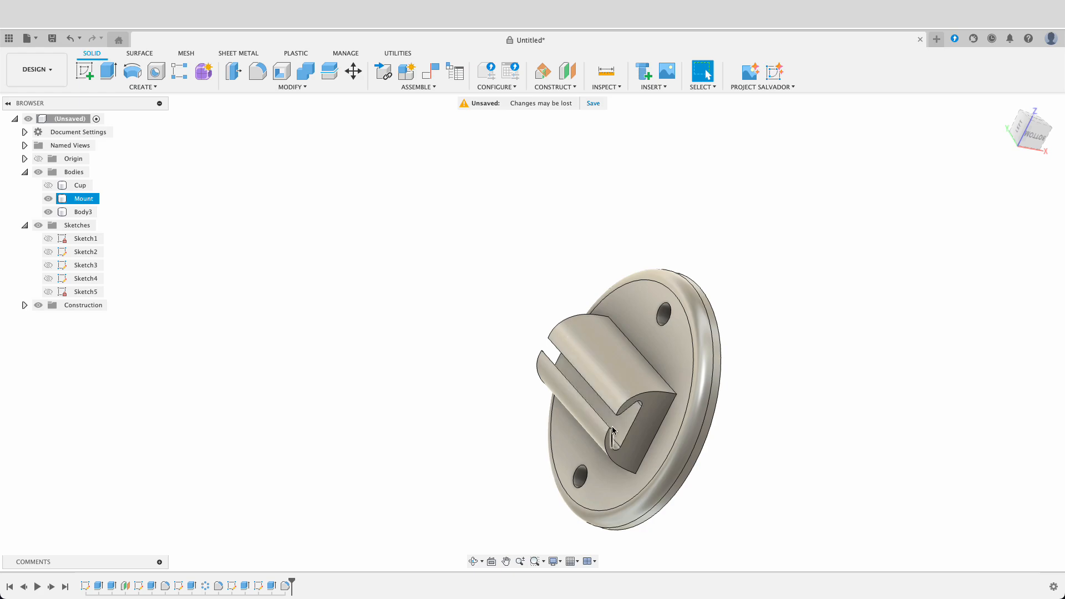
{"action": "left_click", "coordinate": [674, 433]}
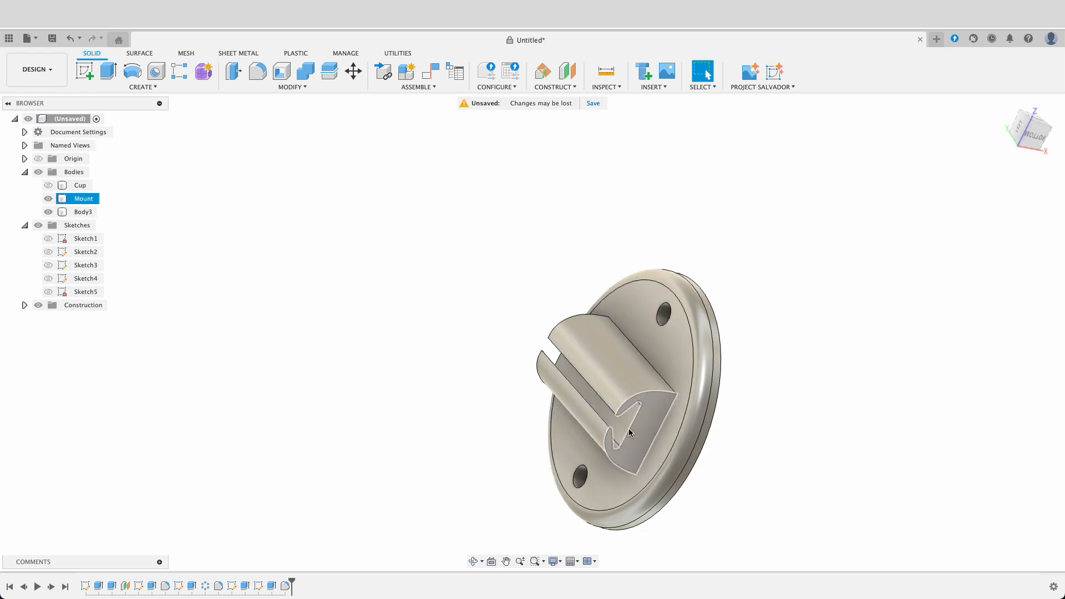
Step: Start a sketch on the mount's slotted end face and project that face's outline into it
{"action": "left_click", "coordinate": [85, 73]}
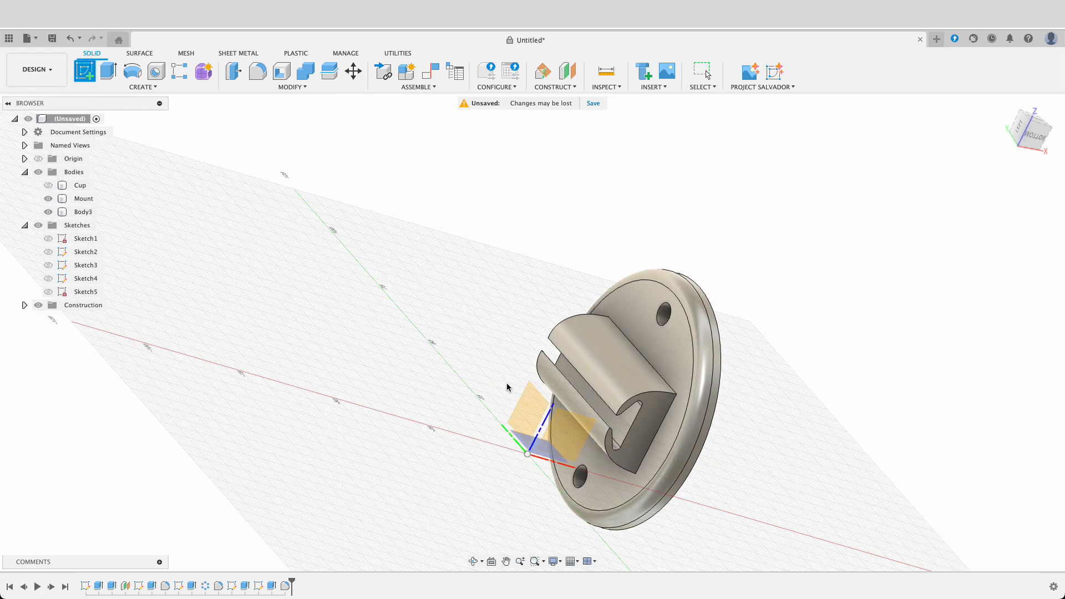
{"action": "left_click", "coordinate": [626, 444]}
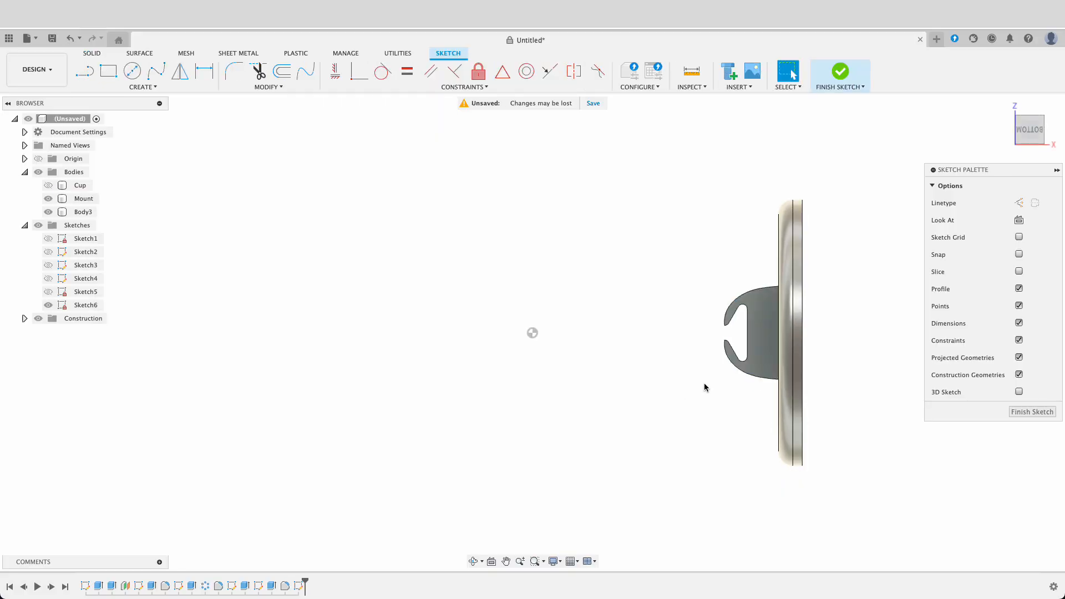
{"action": "scroll", "coordinate": [721, 361], "scroll_direction": "up", "scroll_amount": 3}
{"action": "mouse_move", "coordinate": [756, 321]}
{"action": "middle_mouse_down"}
{"action": "mouse_move", "coordinate": [755, 310]}
{"action": "mouse_move", "coordinate": [740, 328]}
{"action": "middle_mouse_up"}
{"action": "key", "text": "p"}
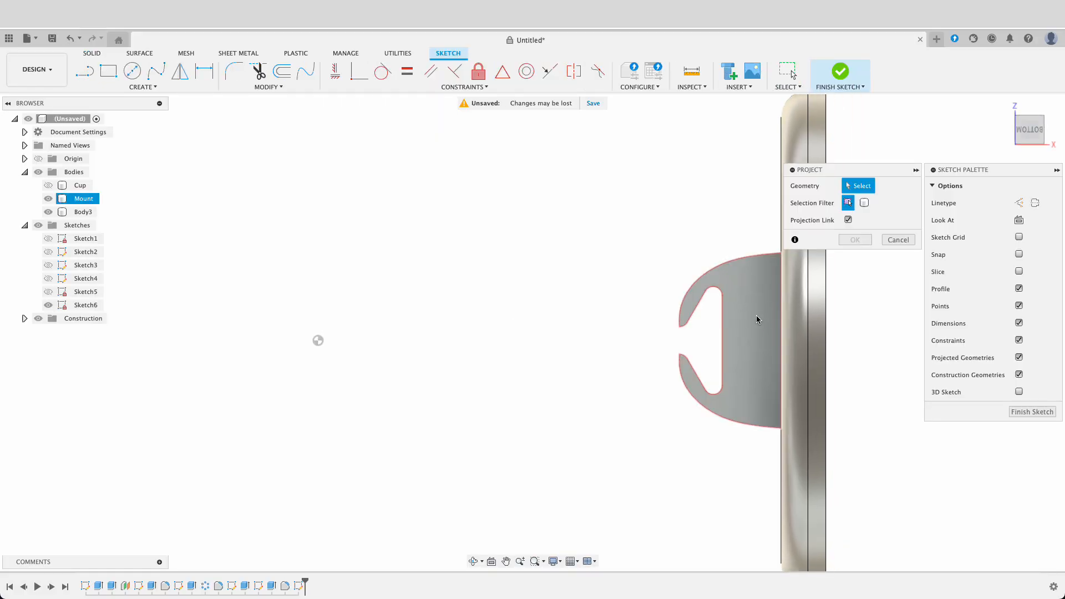
{"action": "left_click", "coordinate": [804, 278]}
{"action": "left_click", "coordinate": [855, 239]}
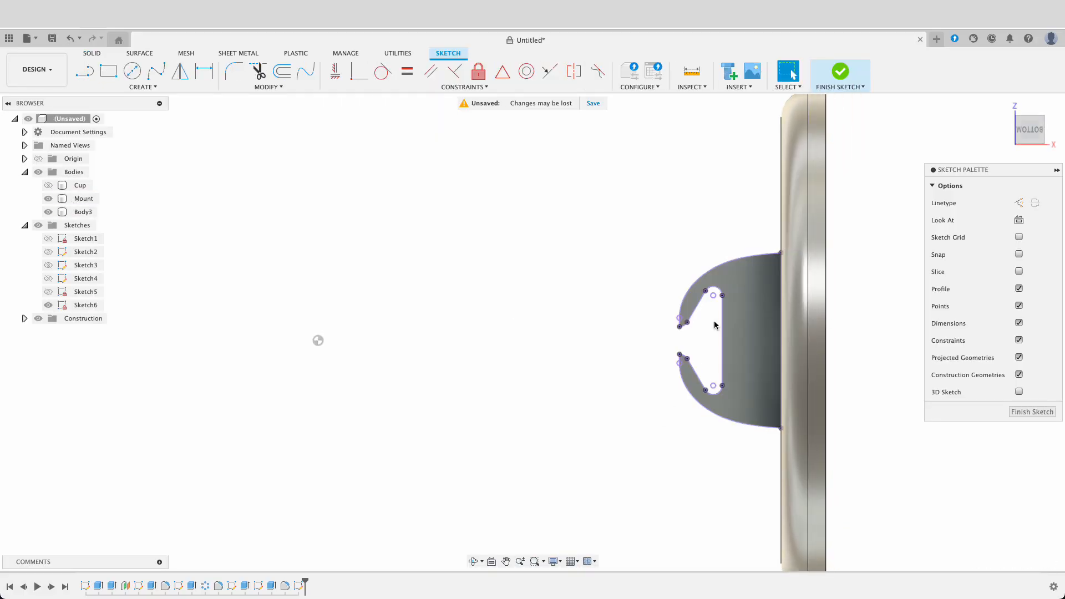
Step: Draw a line across the slot opening between the two lip ends to close the profile, and finish the sketch
{"action": "key", "text": "l"}
{"action": "scroll", "coordinate": [682, 333], "scroll_direction": "up", "scroll_amount": 5}
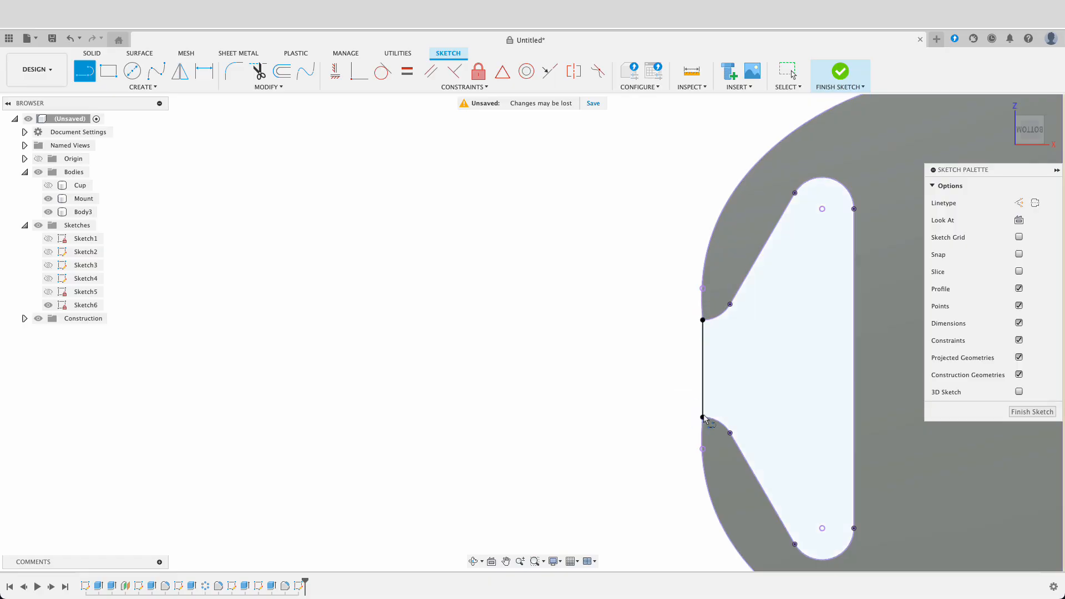
{"action": "scroll", "coordinate": [703, 417], "scroll_direction": "down", "scroll_amount": 5}
{"action": "key", "text": "Escape"}
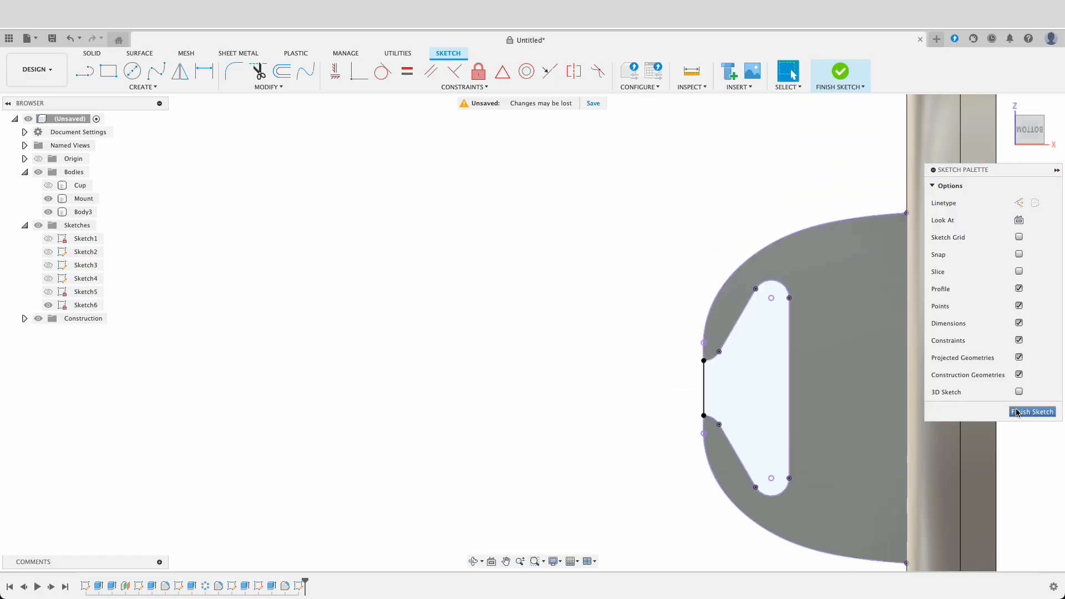
{"action": "left_click", "coordinate": [1017, 412]}
Step: Extrude both the slot profile and the surrounding end-face profile by 3 mm, joined to the mount, to close off that end
{"action": "middle_click_drag", "start_coordinate": [385, 285], "coordinate": [396, 290], "text": "shift"}
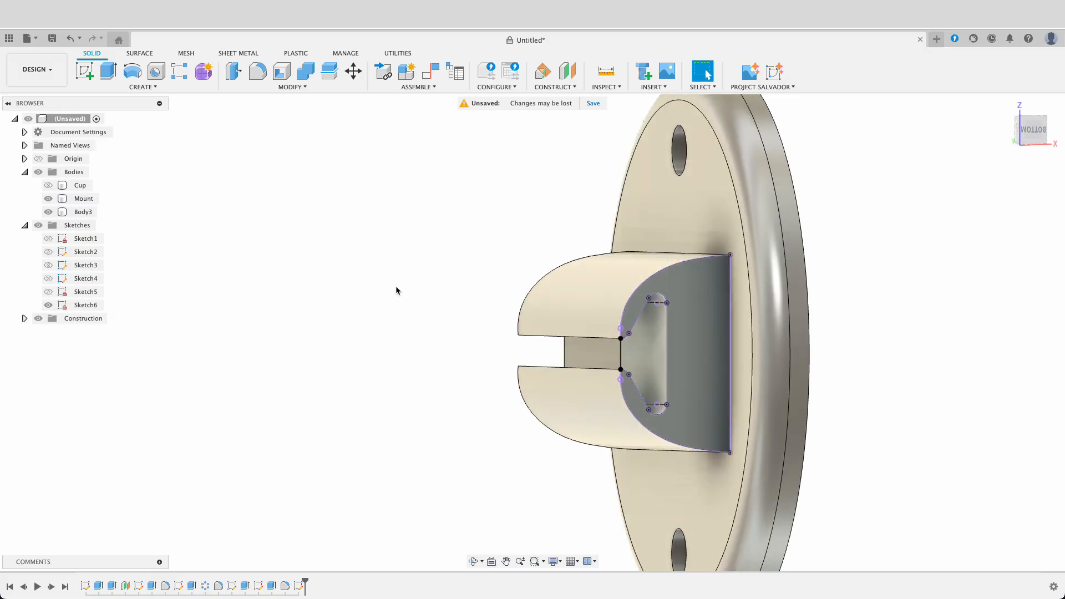
{"action": "key", "text": "e"}
{"action": "left_click", "coordinate": [647, 358]}
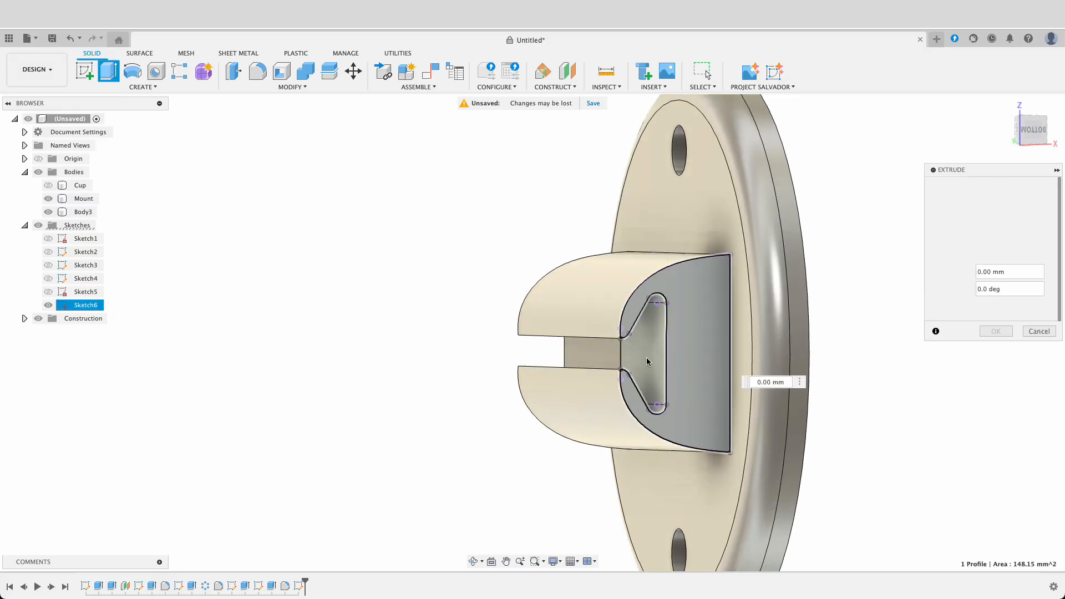
{"action": "left_click", "coordinate": [631, 359]}
{"action": "middle_click_drag", "start_coordinate": [418, 313], "coordinate": [468, 315], "text": "shift"}
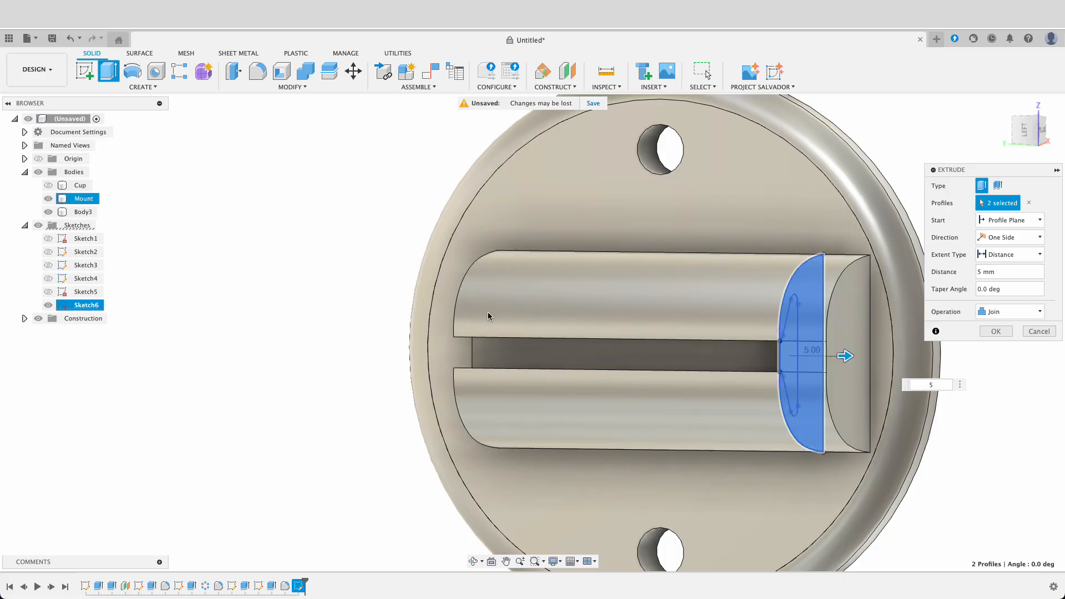
{"action": "type", "text": "3"}
{"action": "key", "text": "Return"}
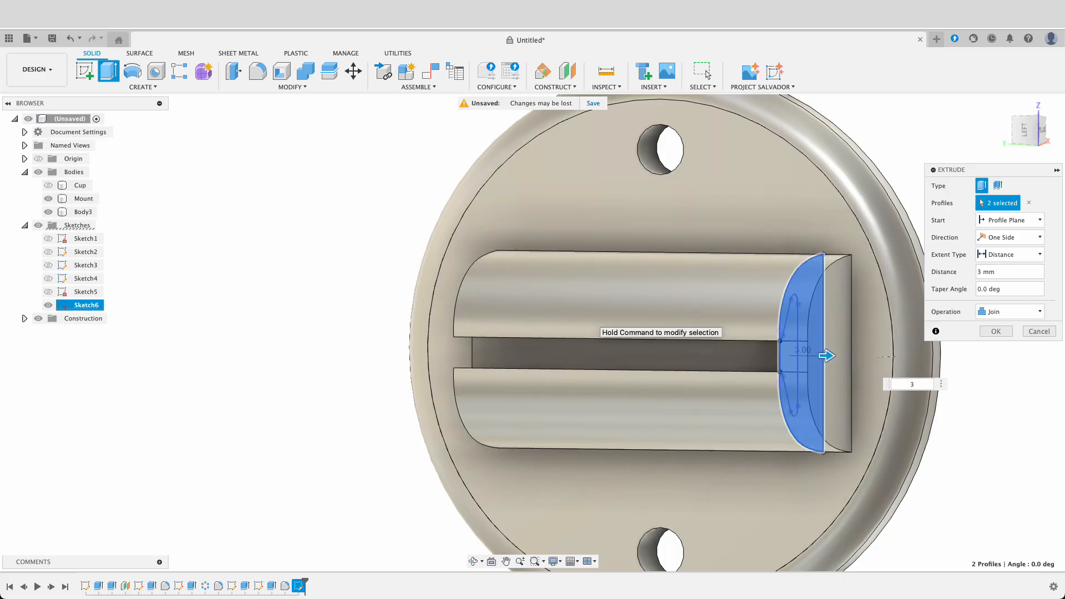
{"action": "key", "text": "Return"}
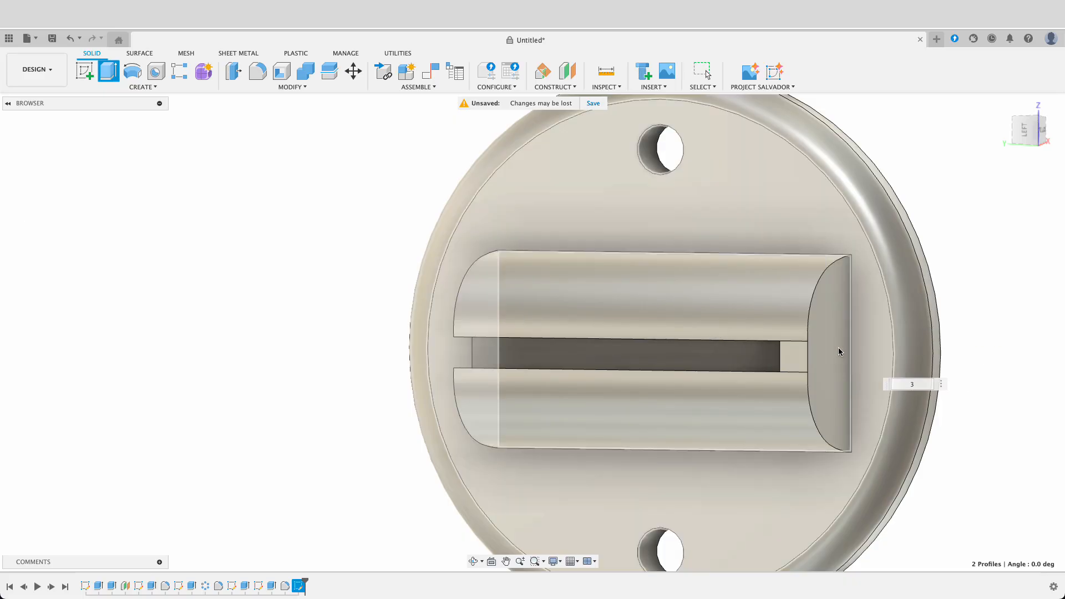
Step: Inspect the mount's closed slot end from several sides and turn off the visibility of the sketches folder
{"action": "middle_click_drag", "start_coordinate": [838, 347], "coordinate": [892, 295], "text": "shift"}
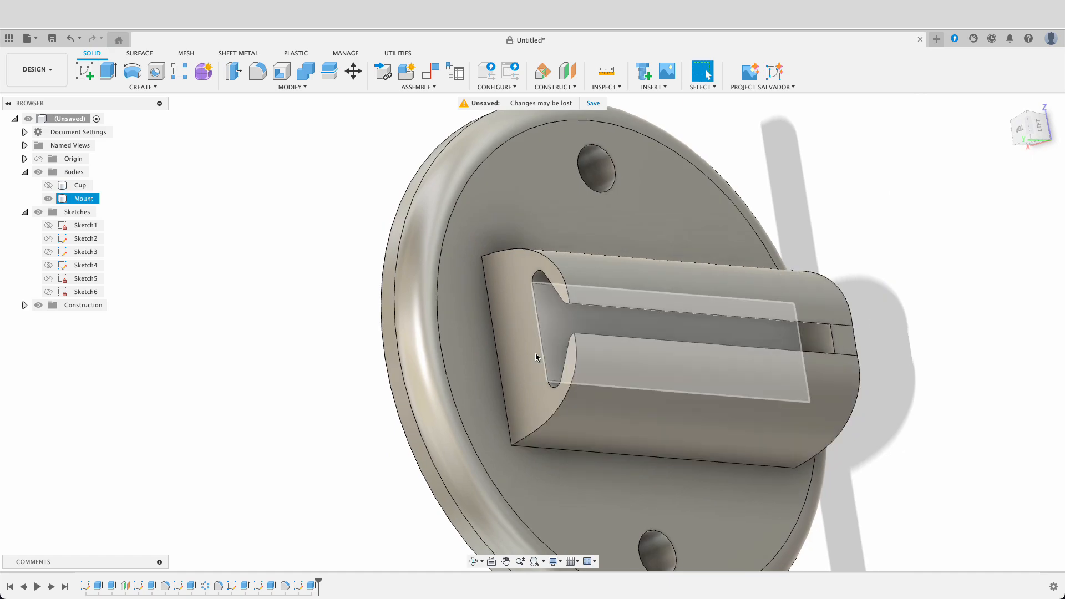
{"action": "middle_click_drag", "start_coordinate": [1061, 296], "coordinate": [891, 381], "text": "shift"}
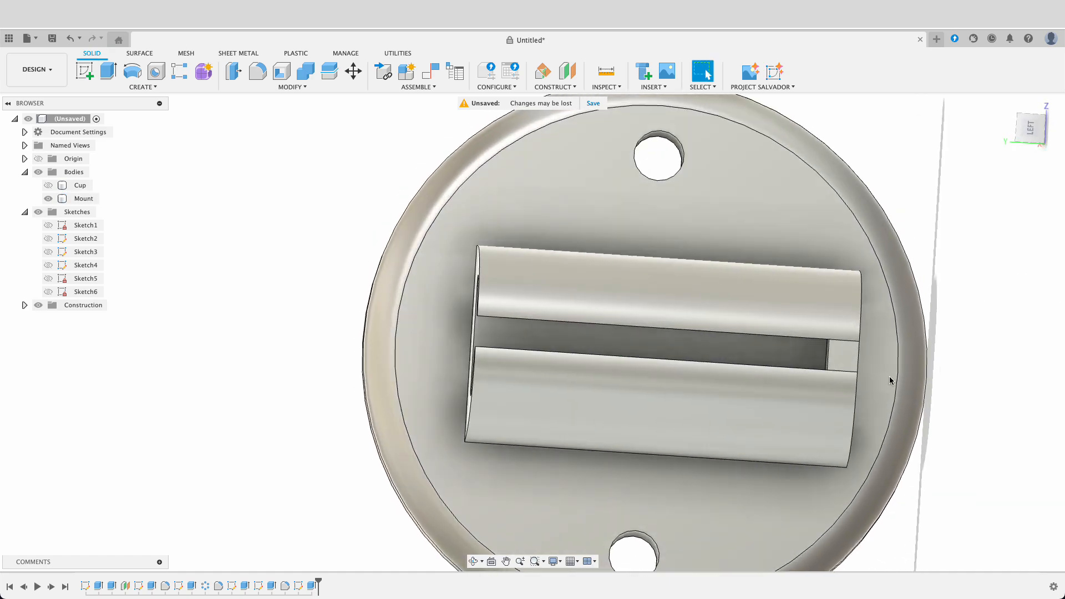
{"action": "left_click", "coordinate": [1032, 127]}
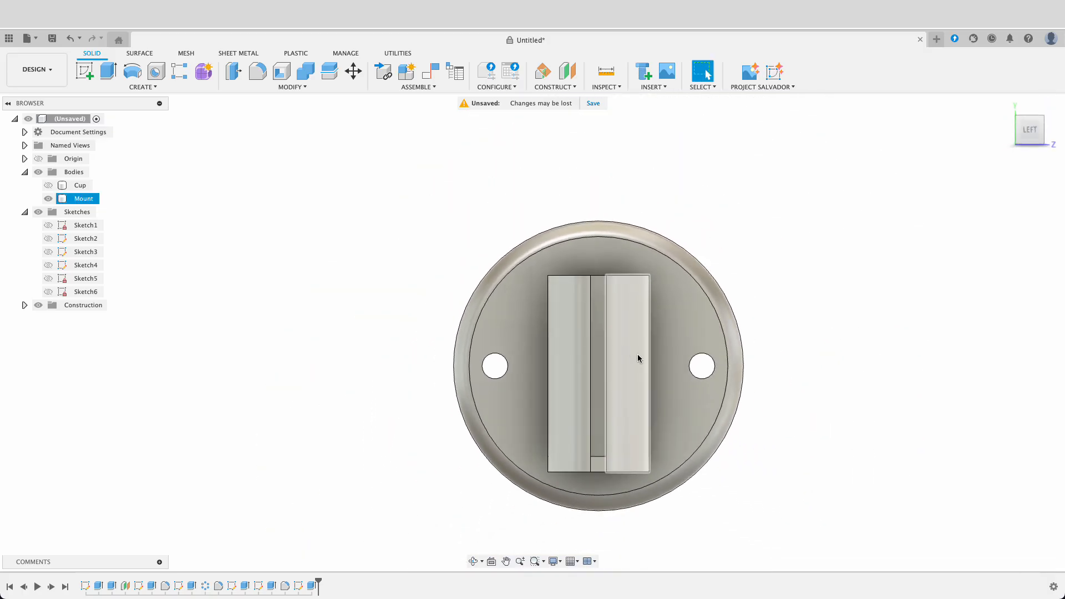
{"action": "left_click", "coordinate": [810, 355]}
{"action": "middle_click_drag", "start_coordinate": [816, 351], "coordinate": [815, 328], "text": "shift"}
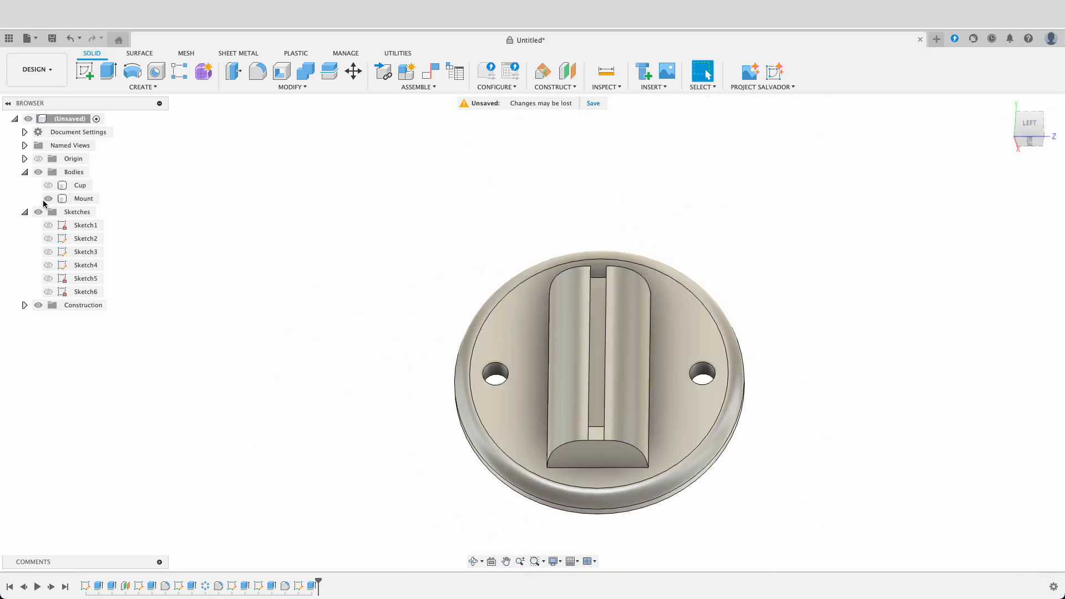
{"action": "left_click", "coordinate": [66, 199]}
Step: Edit the round base plate's 5 mm extrusion to include the central rectangle, filling the pocket in its back
{"action": "middle_click_drag", "start_coordinate": [944, 347], "coordinate": [845, 453], "text": "shift"}
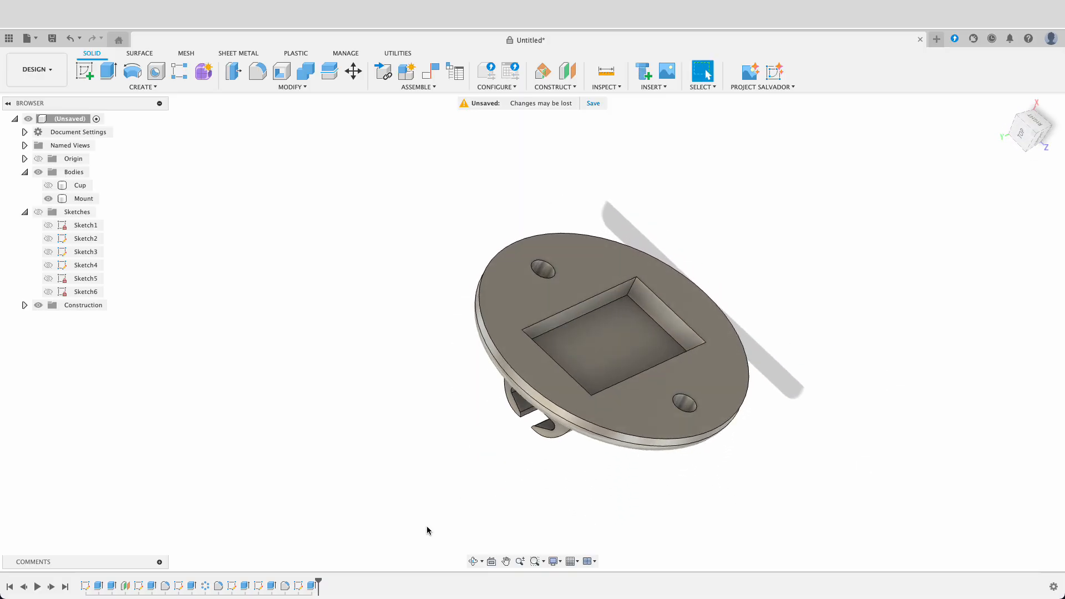
{"action": "double_click", "coordinate": [272, 592]}
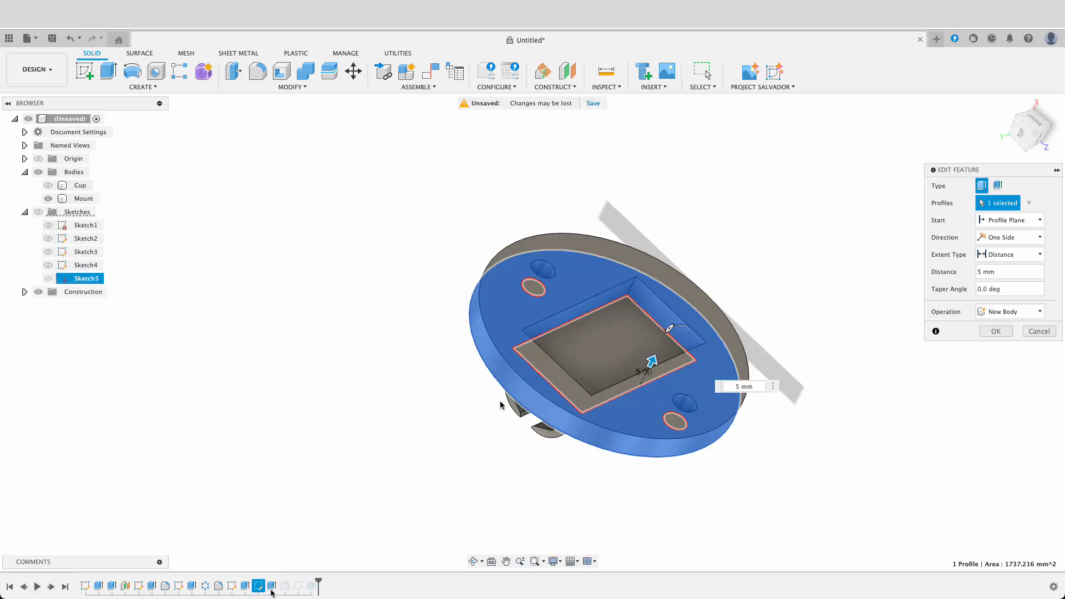
{"action": "left_click", "coordinate": [613, 338]}
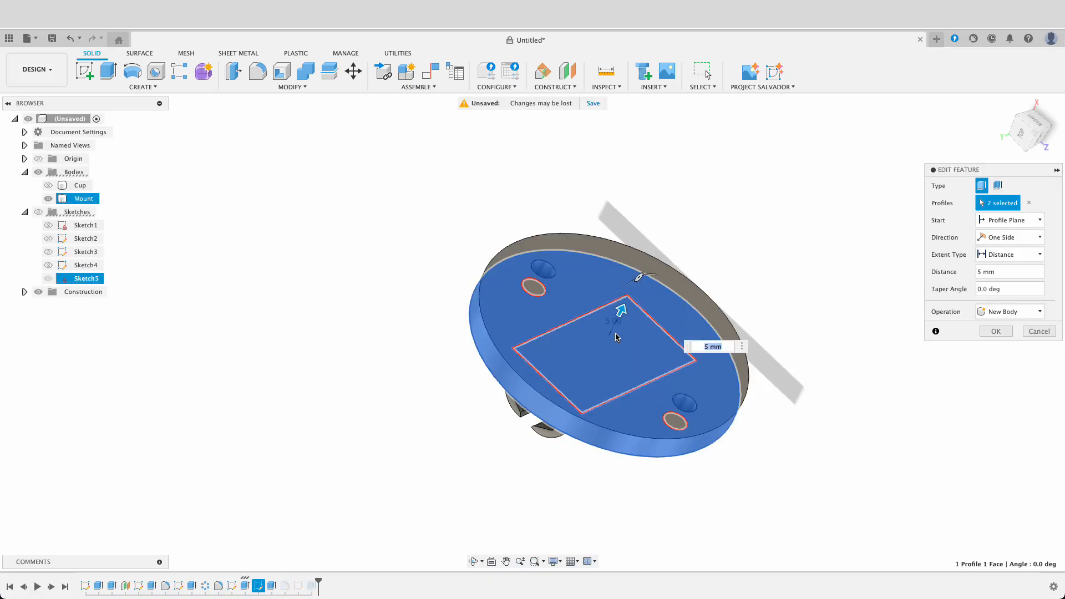
{"action": "left_click", "coordinate": [987, 331]}
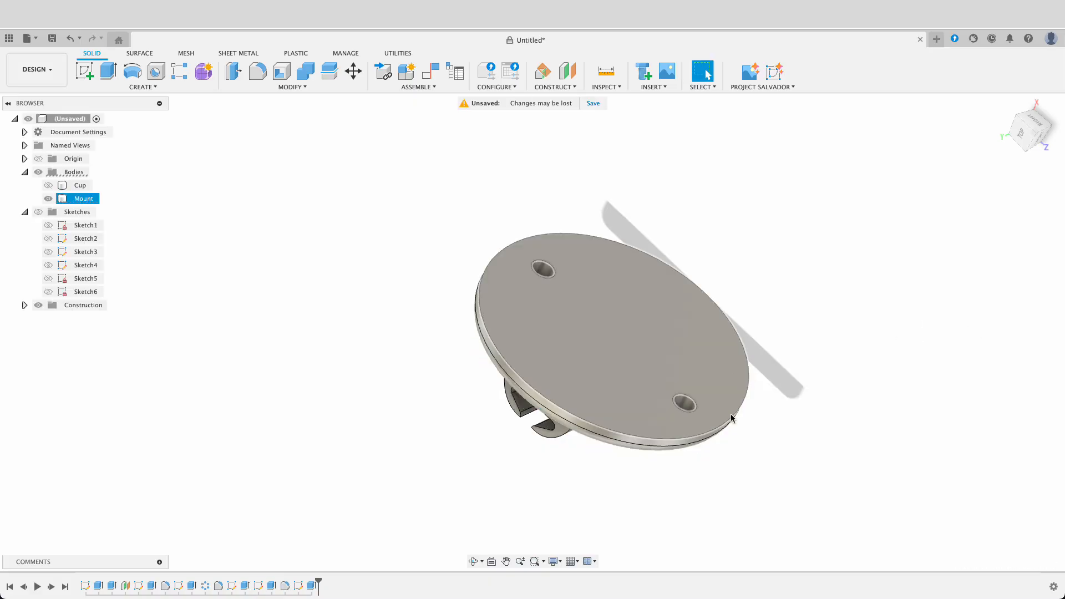
Step: Show the Cup body to check how its connector sits in the mount's slot, and hide it again
{"action": "middle_click_drag", "start_coordinate": [731, 419], "coordinate": [810, 383], "text": "shift"}
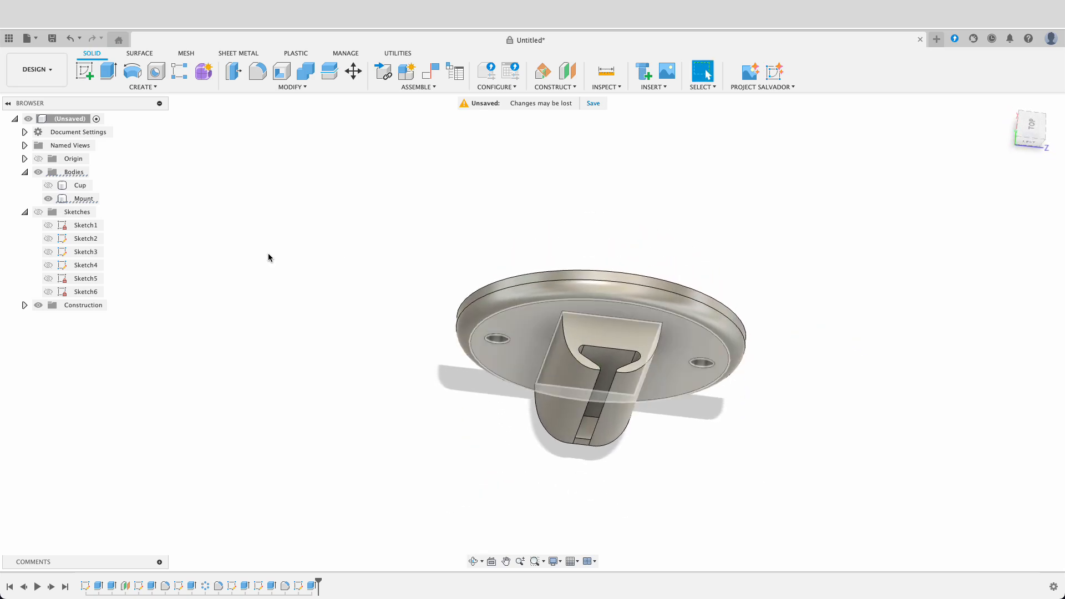
{"action": "left_click", "coordinate": [48, 186]}
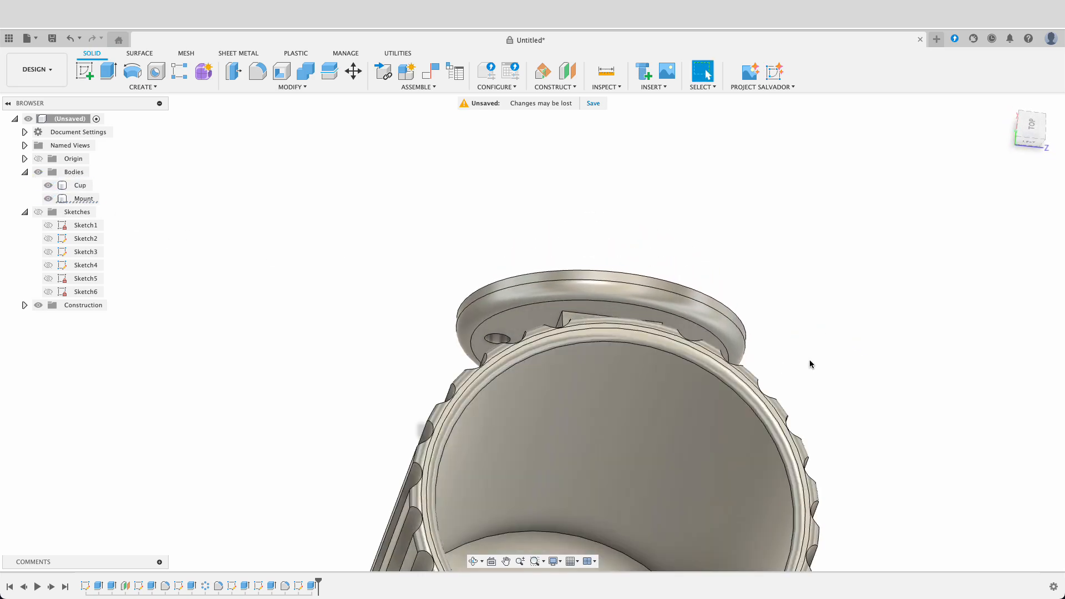
{"action": "mouse_move", "coordinate": [892, 337]}
{"action": "middle_mouse_down", "text": "shift"}
{"action": "mouse_move", "coordinate": [868, 354]}
{"action": "mouse_move", "coordinate": [882, 352]}
{"action": "middle_mouse_up", "text": "shift"}
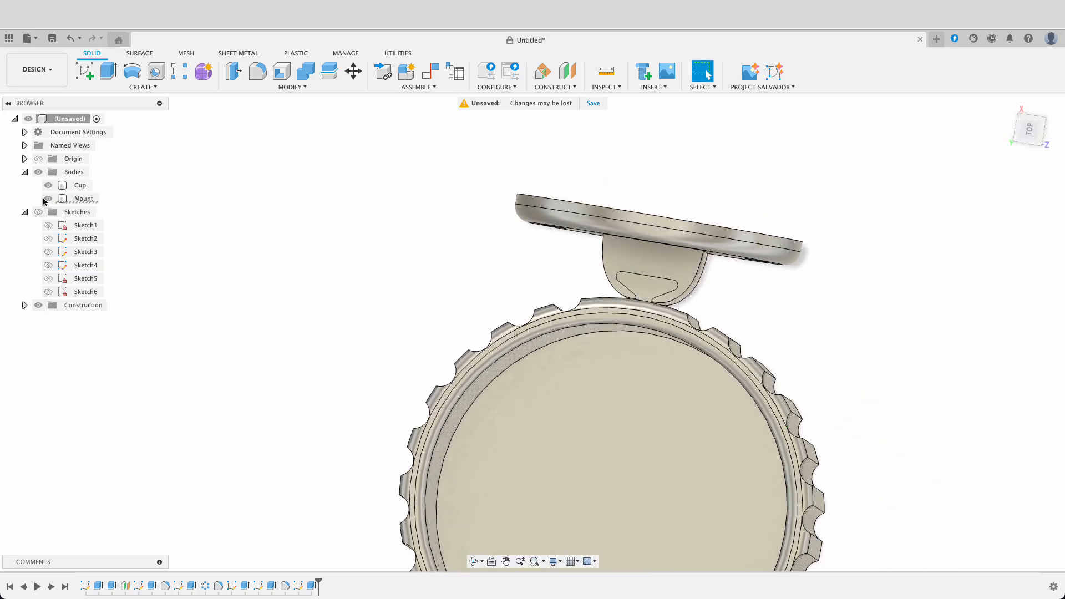
{"action": "left_click", "coordinate": [48, 186]}
Step: Offset the seven inner faces of the mount's slot by -0.2 mm to add clearance for the connector
{"action": "middle_click_drag", "start_coordinate": [474, 348], "coordinate": [490, 316], "text": "shift"}
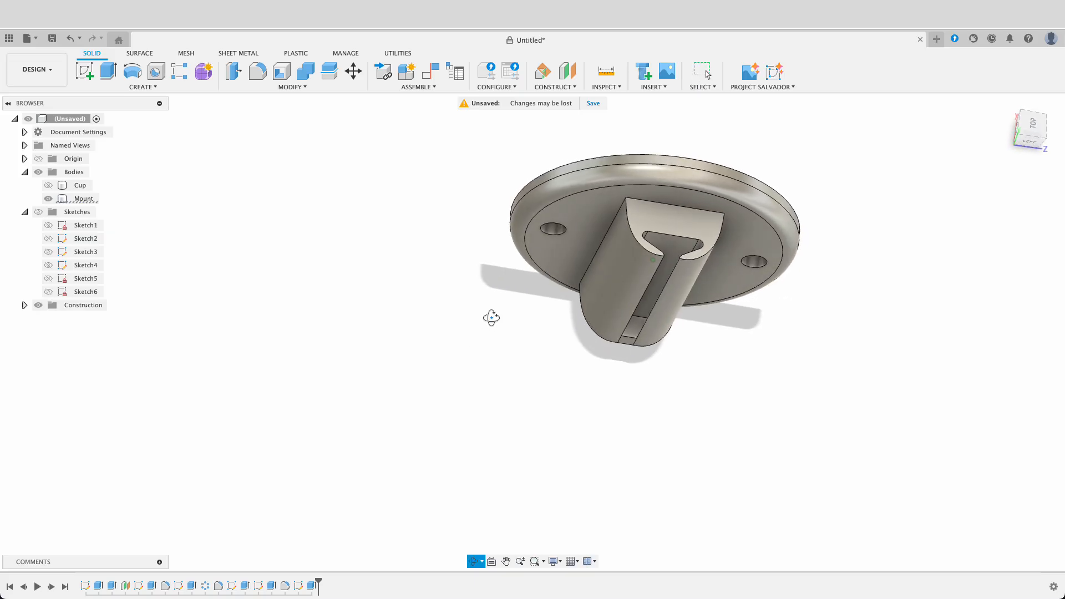
{"action": "left_click", "coordinate": [228, 73]}
{"action": "scroll", "coordinate": [792, 300], "scroll_direction": "up", "scroll_amount": 5}
{"action": "scroll", "coordinate": [634, 399], "scroll_direction": "up", "scroll_amount": 2}
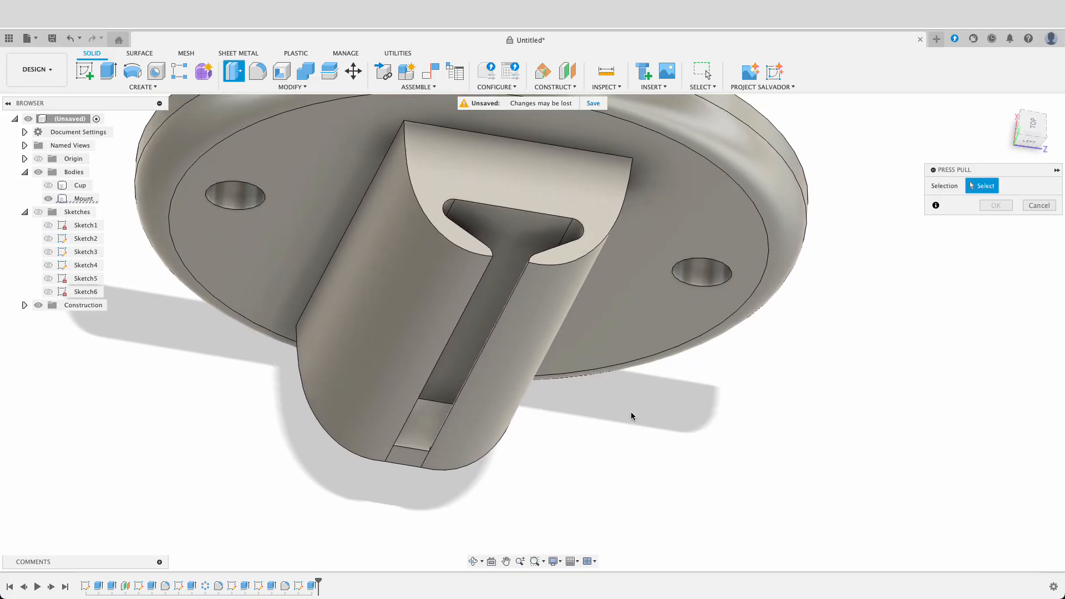
{"action": "middle_click_drag", "start_coordinate": [624, 386], "coordinate": [622, 403], "text": "shift"}
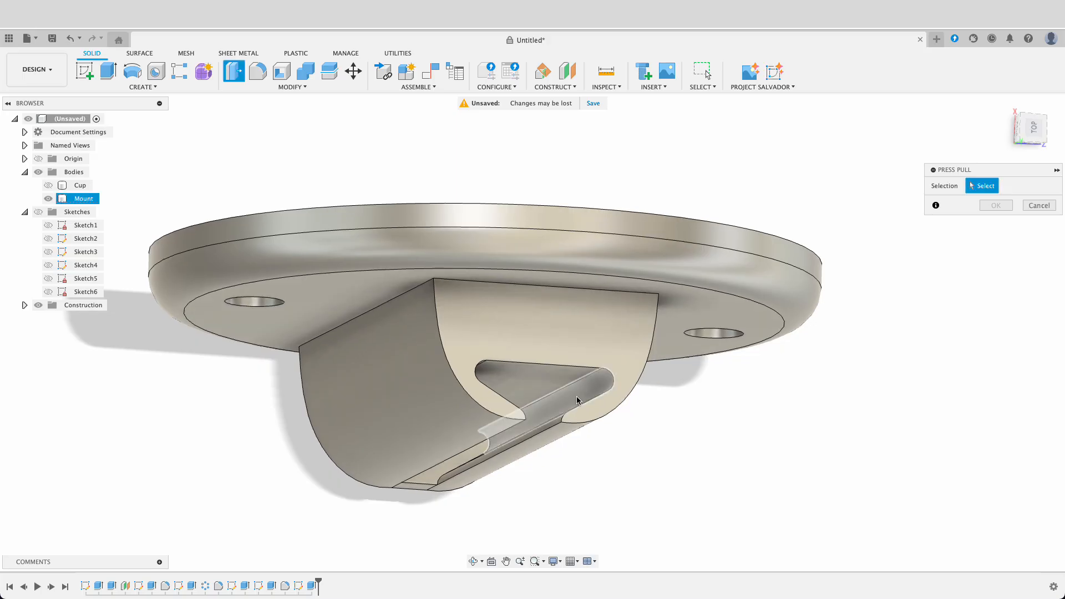
{"action": "left_click", "coordinate": [573, 401]}
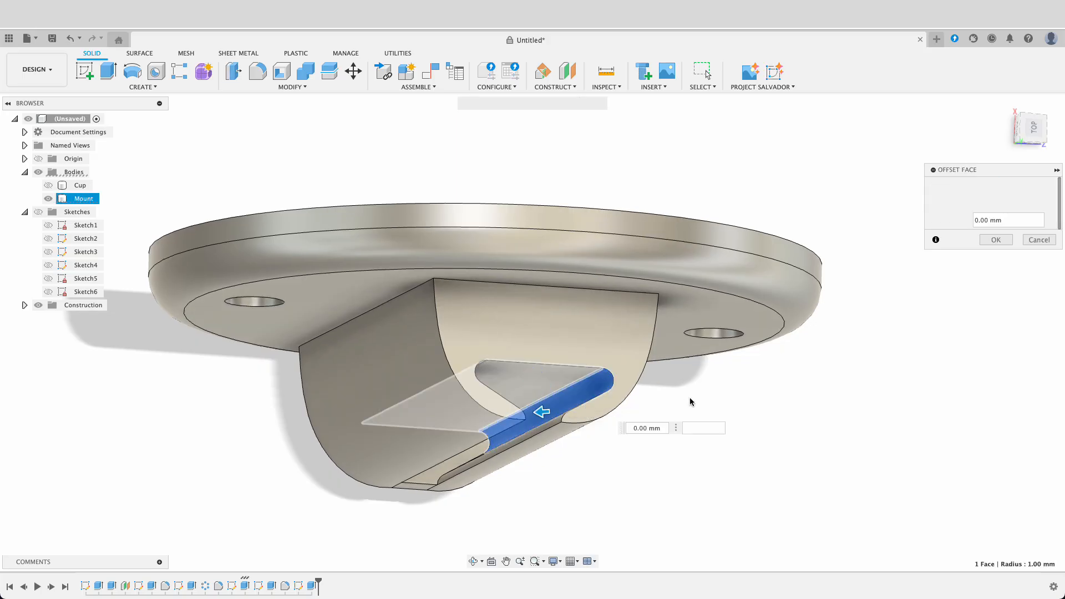
{"action": "middle_click_drag", "start_coordinate": [694, 375], "coordinate": [682, 391], "text": "shift"}
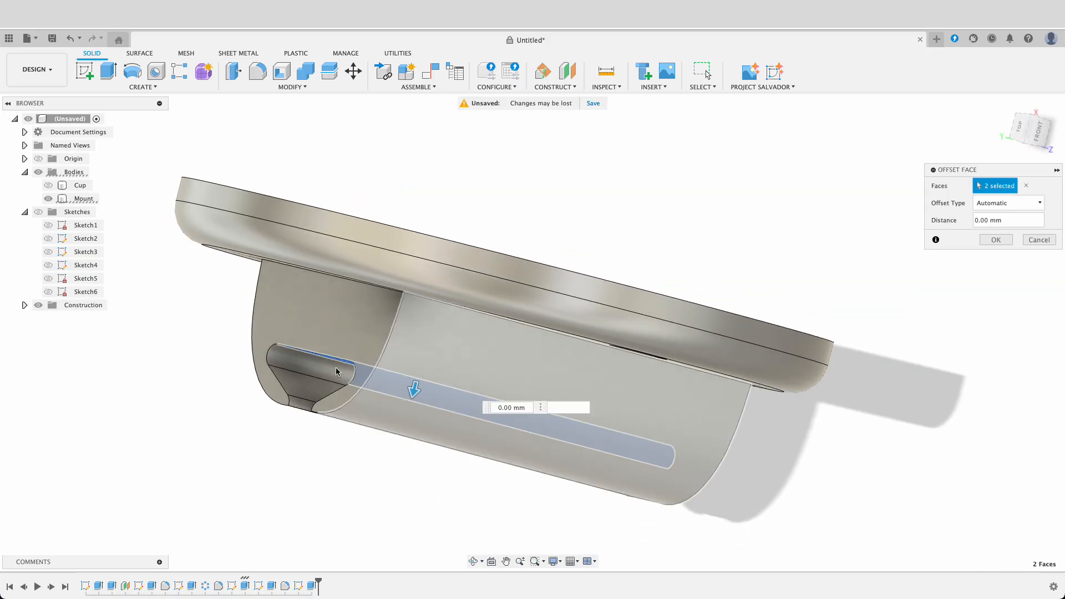
{"action": "left_click", "coordinate": [302, 383]}
{"action": "middle_click_drag", "start_coordinate": [243, 416], "coordinate": [256, 425], "text": "shift"}
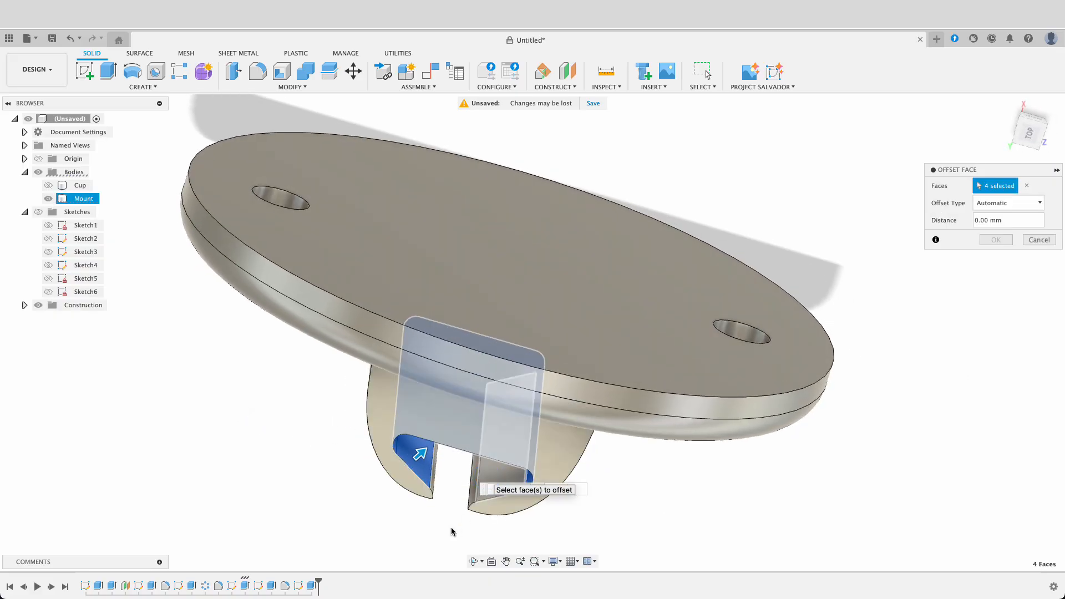
{"action": "left_click", "coordinate": [488, 478]}
{"action": "middle_click_drag", "start_coordinate": [427, 471], "coordinate": [497, 489], "text": "shift"}
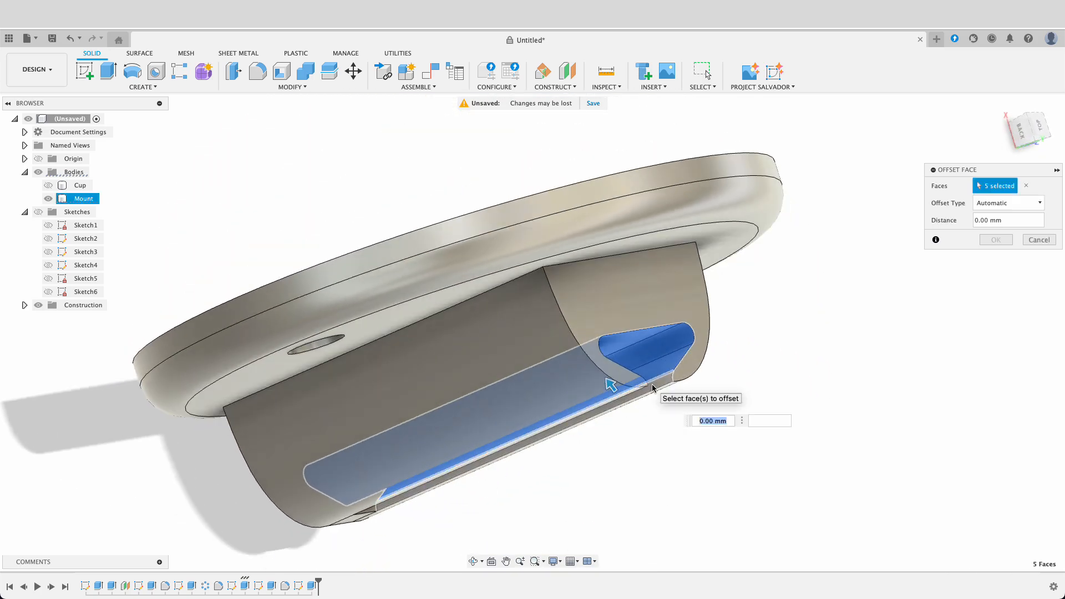
{"action": "middle_click_drag", "start_coordinate": [808, 354], "coordinate": [268, 477], "text": "shift"}
{"action": "left_click", "coordinate": [290, 405]}
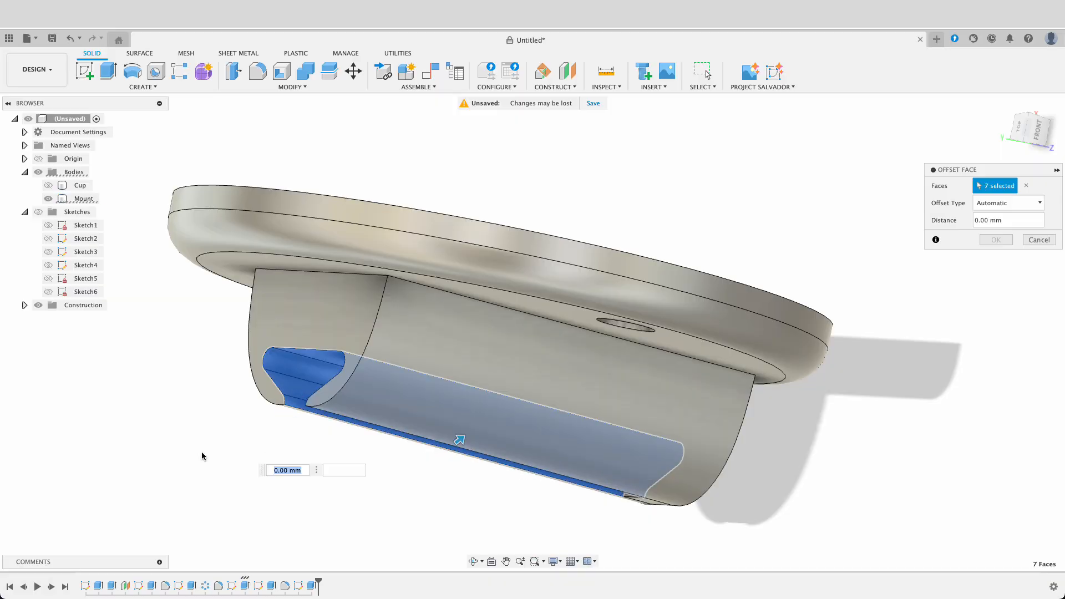
{"action": "middle_click_drag", "start_coordinate": [213, 447], "coordinate": [237, 454], "text": "shift"}
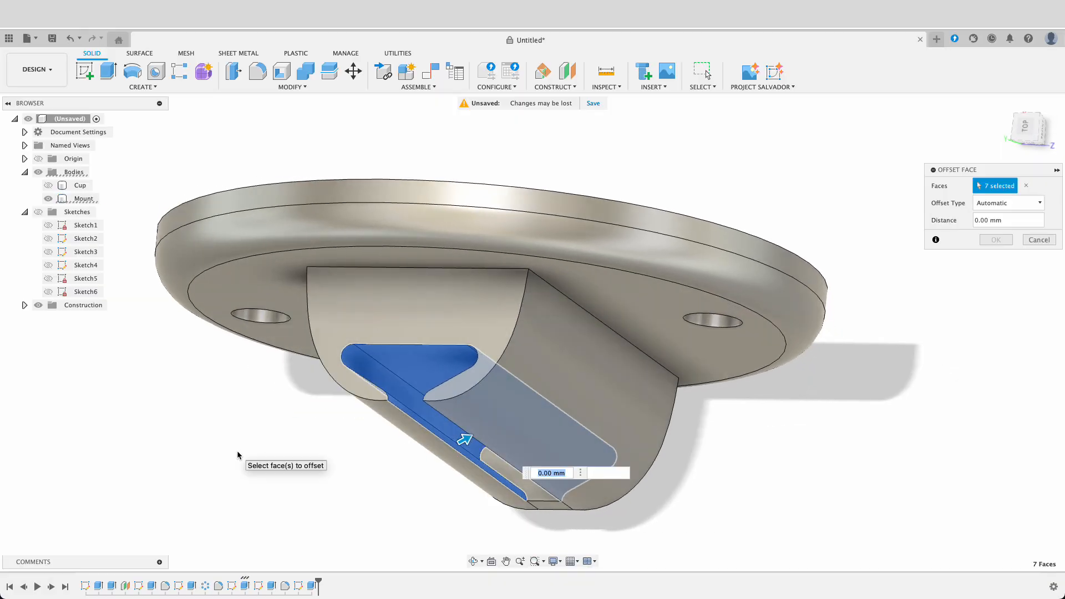
{"action": "type", "text": "0.2"}
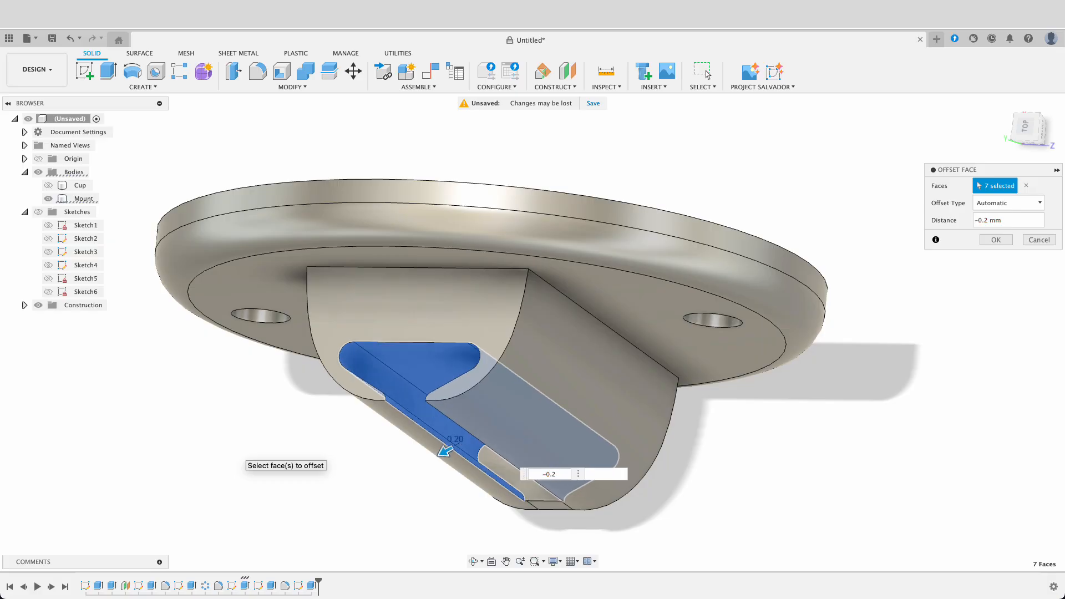
{"action": "key", "text": "Return"}
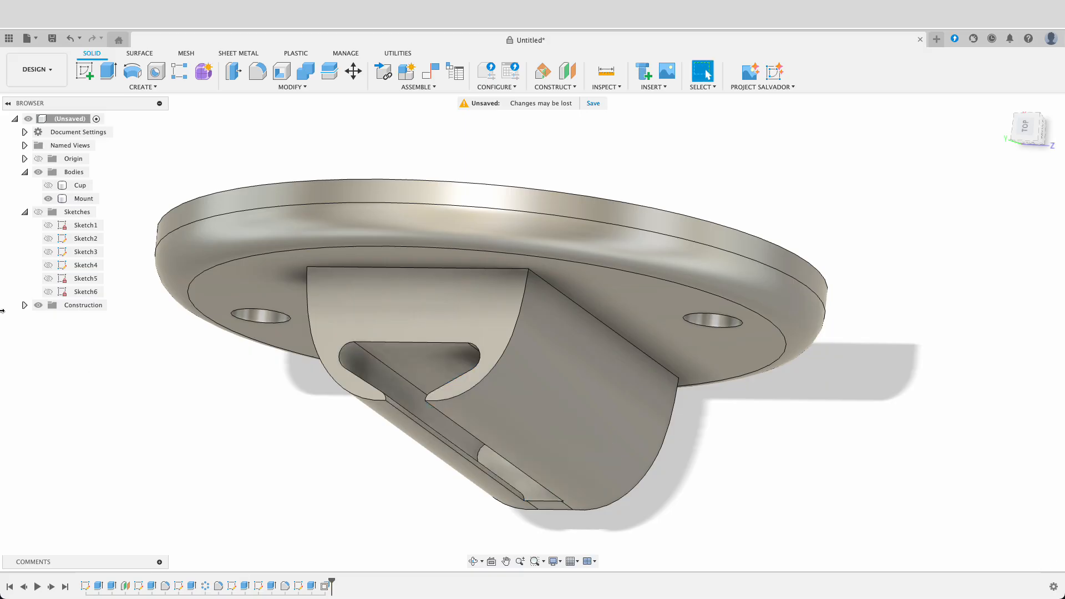
Step: Show the Cup body again and examine the clearance between its connector and the mount's slot
{"action": "left_click", "coordinate": [44, 188]}
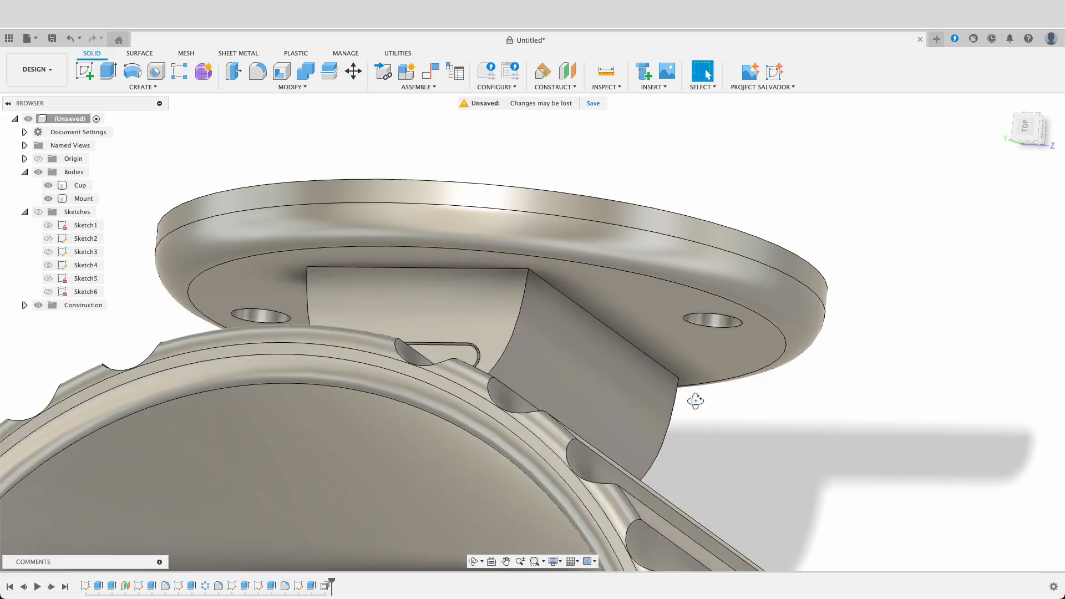
{"action": "middle_click_drag", "start_coordinate": [694, 400], "coordinate": [707, 410], "text": "shift"}
{"action": "scroll", "coordinate": [641, 450], "scroll_direction": "up", "scroll_amount": 8}
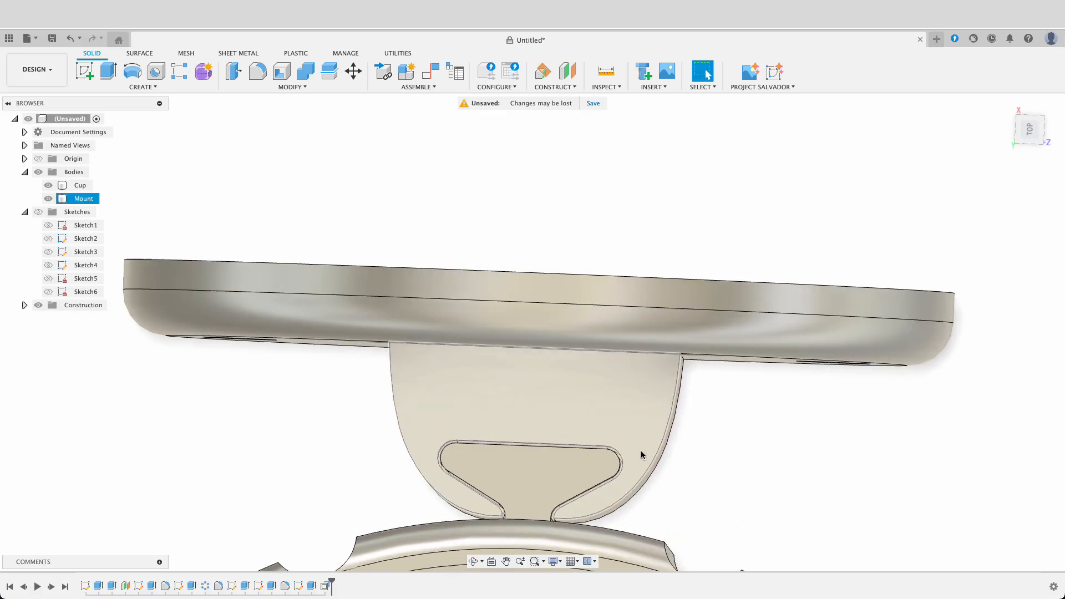
Step: Examine the connector's fit in the mount's slot from directly above, and inspect the complete cup and mount from several angles
{"action": "left_click", "coordinate": [1012, 147]}
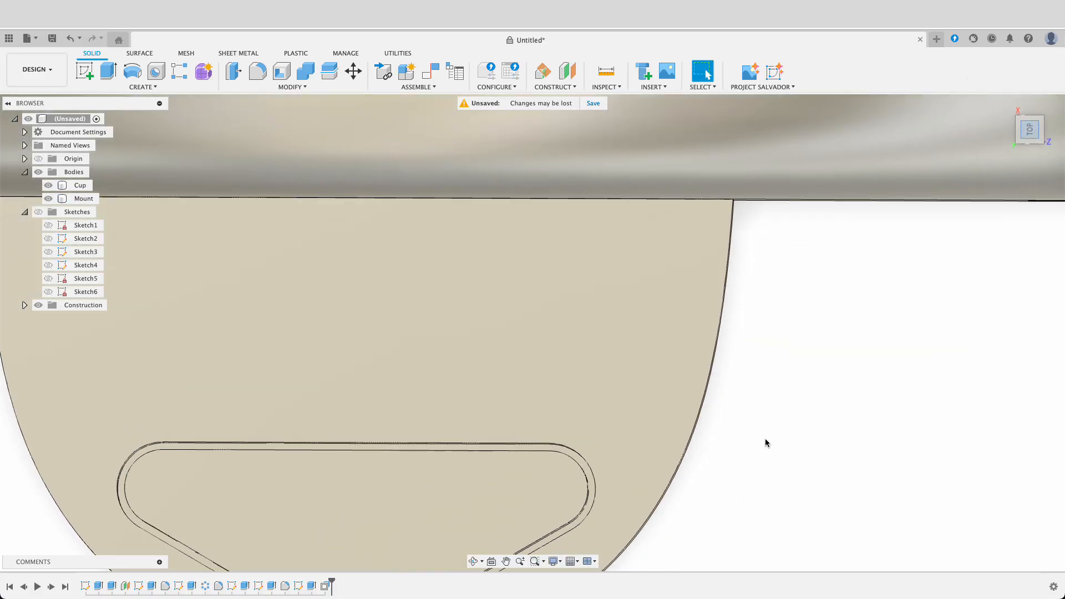
{"action": "middle_click_drag", "start_coordinate": [739, 454], "coordinate": [822, 350]}
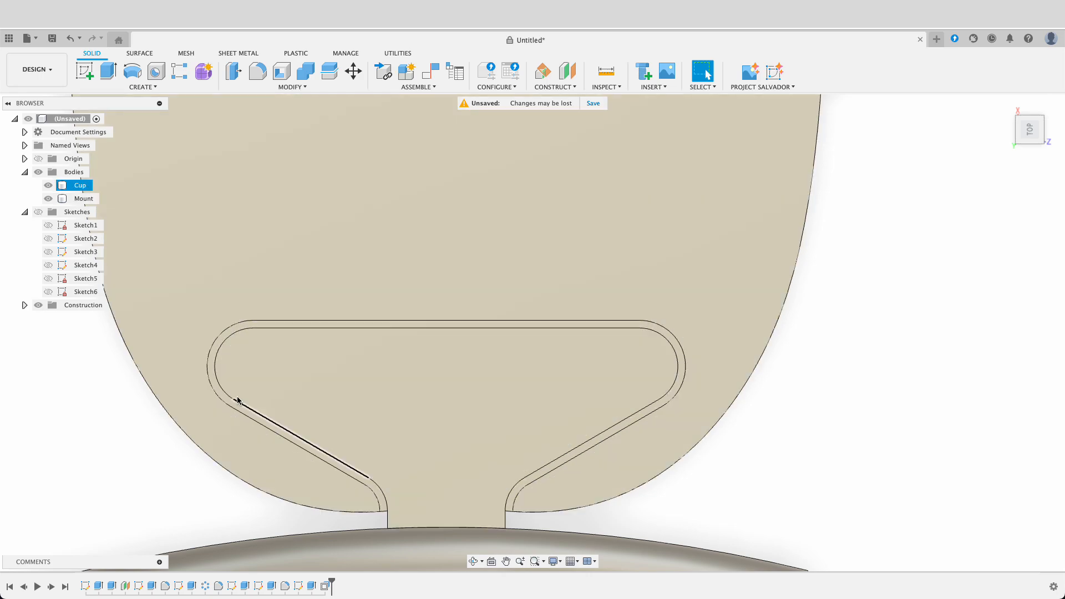
{"action": "scroll", "coordinate": [809, 435], "scroll_direction": "down", "scroll_amount": 8}
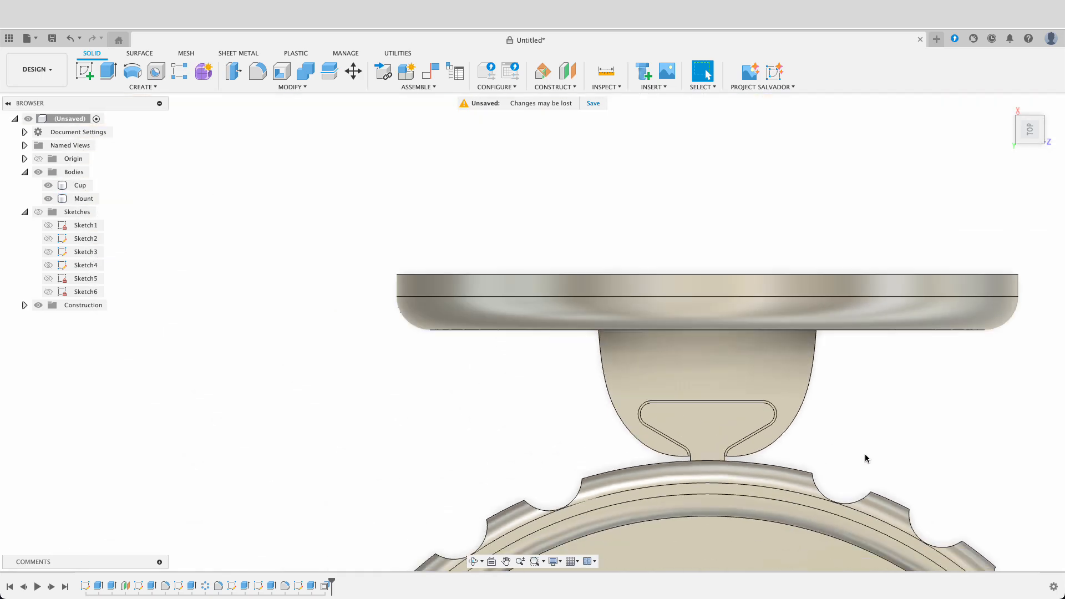
{"action": "middle_click_drag", "start_coordinate": [866, 458], "coordinate": [858, 413]}
{"action": "middle_click_drag", "start_coordinate": [852, 494], "coordinate": [839, 355], "text": "shift"}
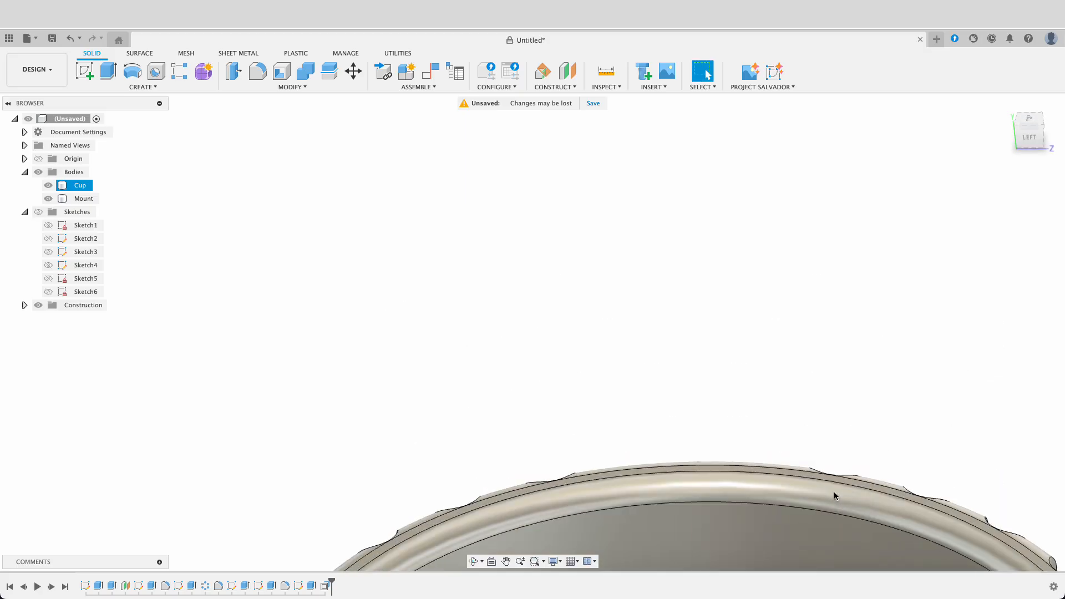
{"action": "scroll", "coordinate": [832, 491], "scroll_direction": "down", "scroll_amount": 10}
{"action": "middle_click_drag", "start_coordinate": [826, 487], "coordinate": [569, 249]}
{"action": "left_click", "coordinate": [706, 349]}
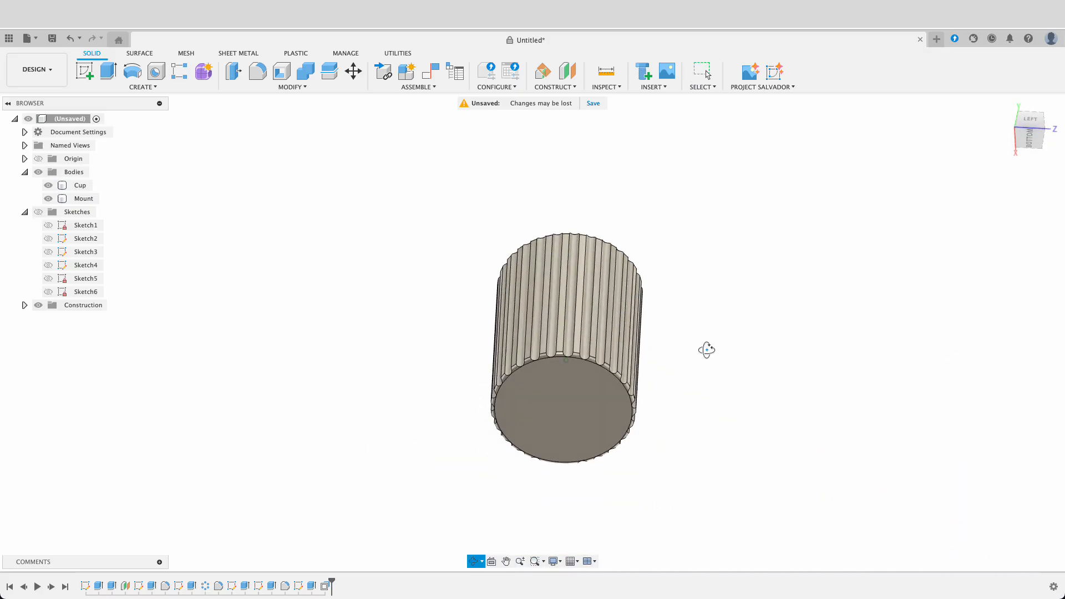
{"action": "middle_click_drag", "start_coordinate": [706, 349], "coordinate": [775, 386], "text": "shift"}
Step: Apply the plastic appearance PA 12 - PA 2200 - 120µm - Balance (with EOS 3D printers) to the Cup body
{"action": "key", "text": "a"}
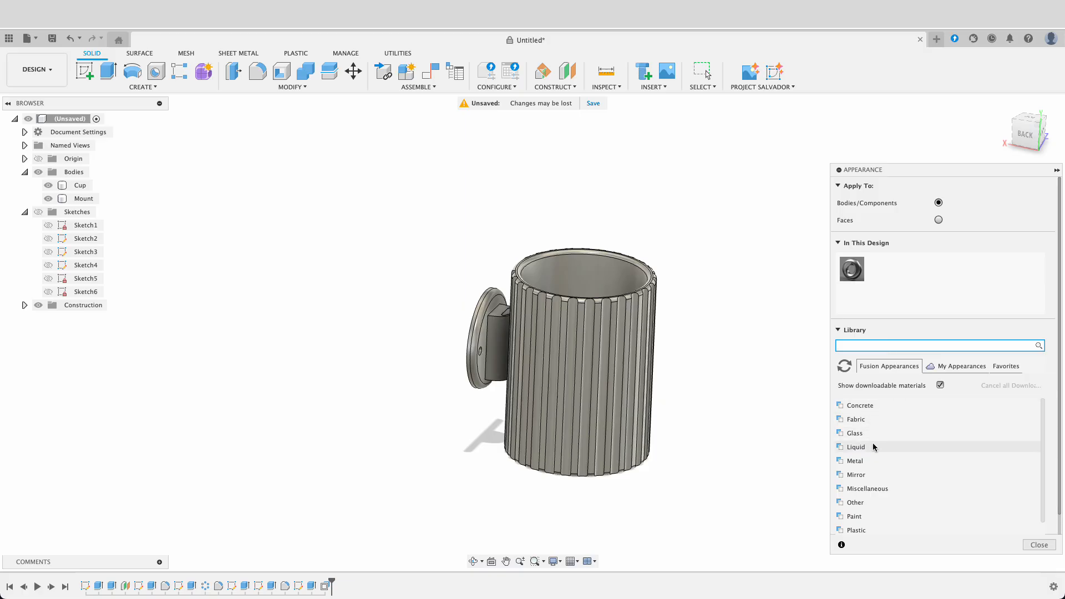
{"action": "left_click", "coordinate": [875, 528]}
{"action": "scroll", "coordinate": [913, 471], "scroll_direction": "down", "scroll_amount": 5}
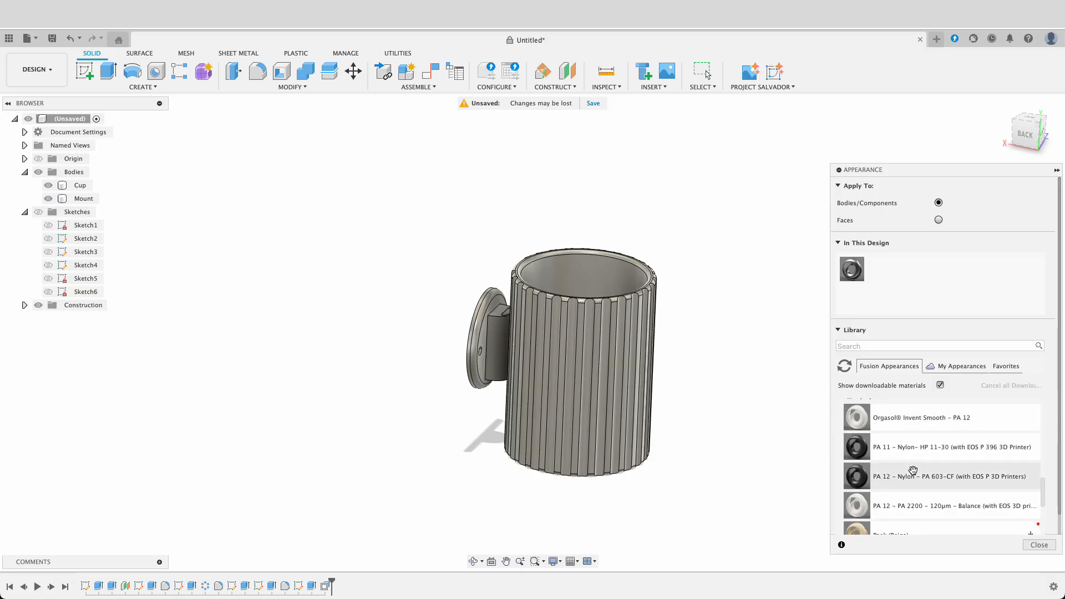
{"action": "scroll", "coordinate": [913, 470], "scroll_direction": "down", "scroll_amount": 10}
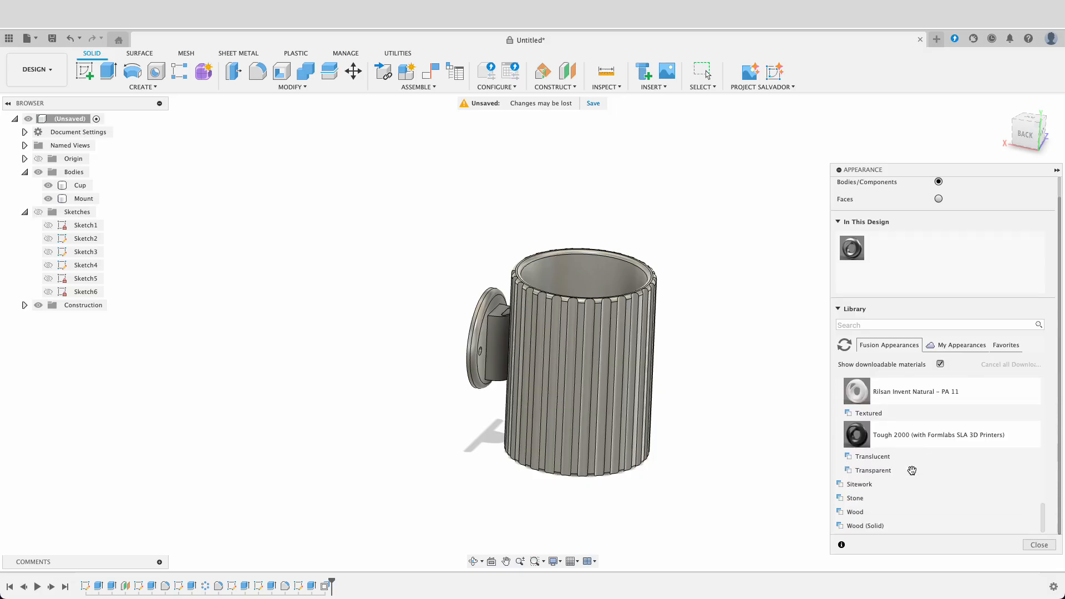
{"action": "scroll", "coordinate": [912, 470], "scroll_direction": "up", "scroll_amount": 8}
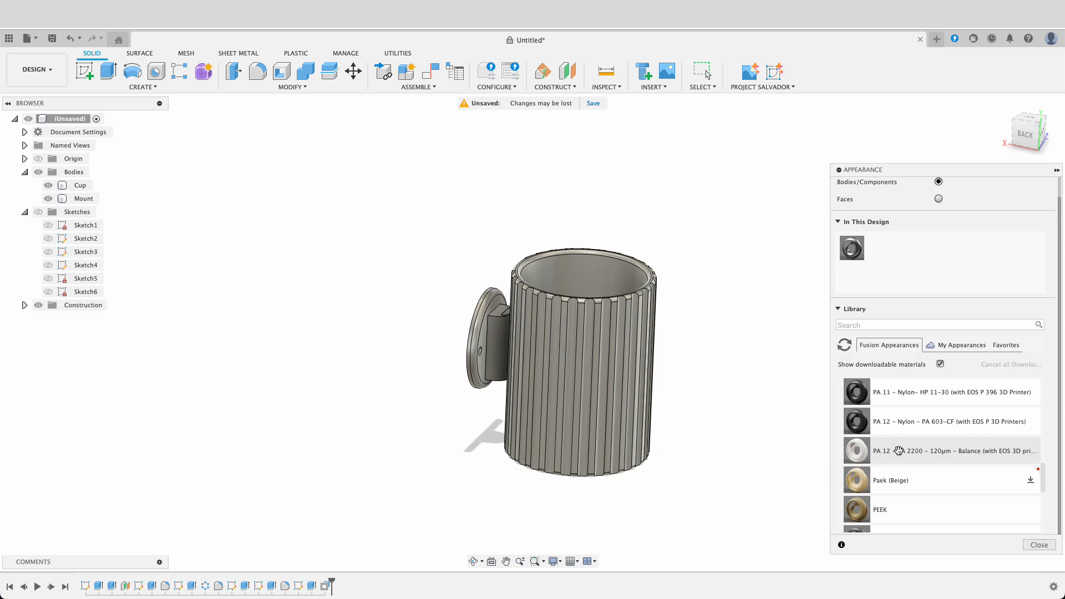
{"action": "scroll", "coordinate": [888, 454], "scroll_direction": "up", "scroll_amount": 2}
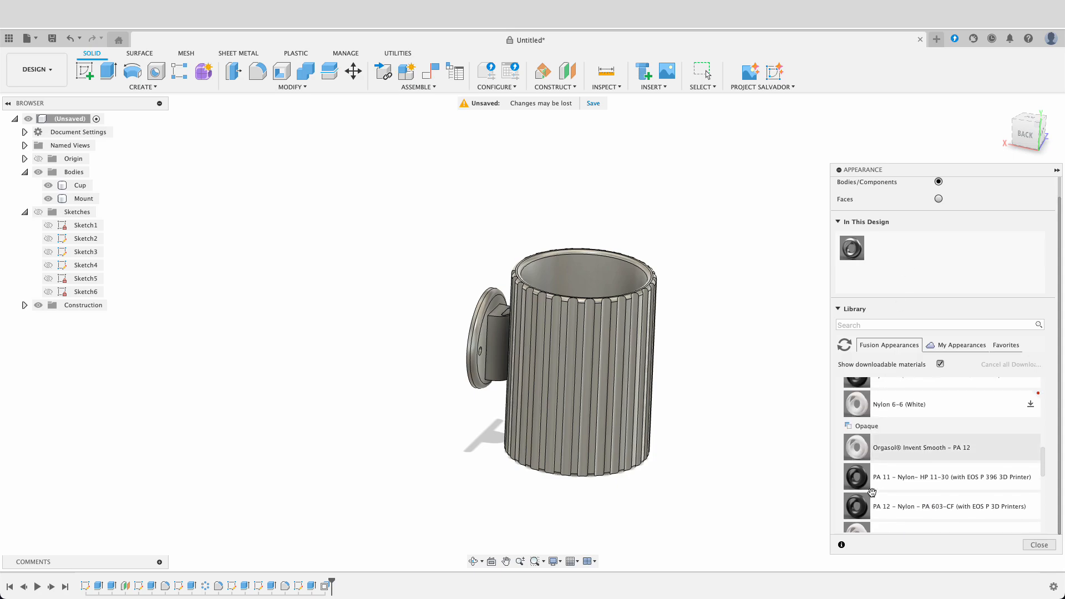
{"action": "scroll", "coordinate": [882, 477], "scroll_direction": "down", "scroll_amount": 2}
{"action": "left_click_drag", "start_coordinate": [904, 302], "coordinate": [567, 413]}
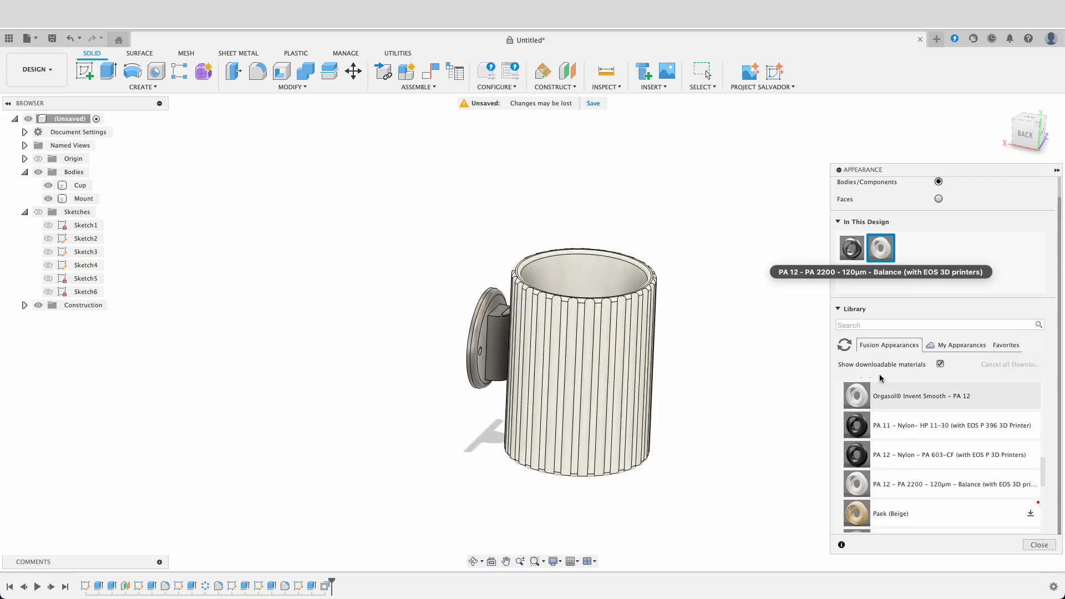
Step: Edit the cup's PA 12 appearance to a muted green with RGB 148, 173, 128
{"action": "right_click", "coordinate": [887, 251]}
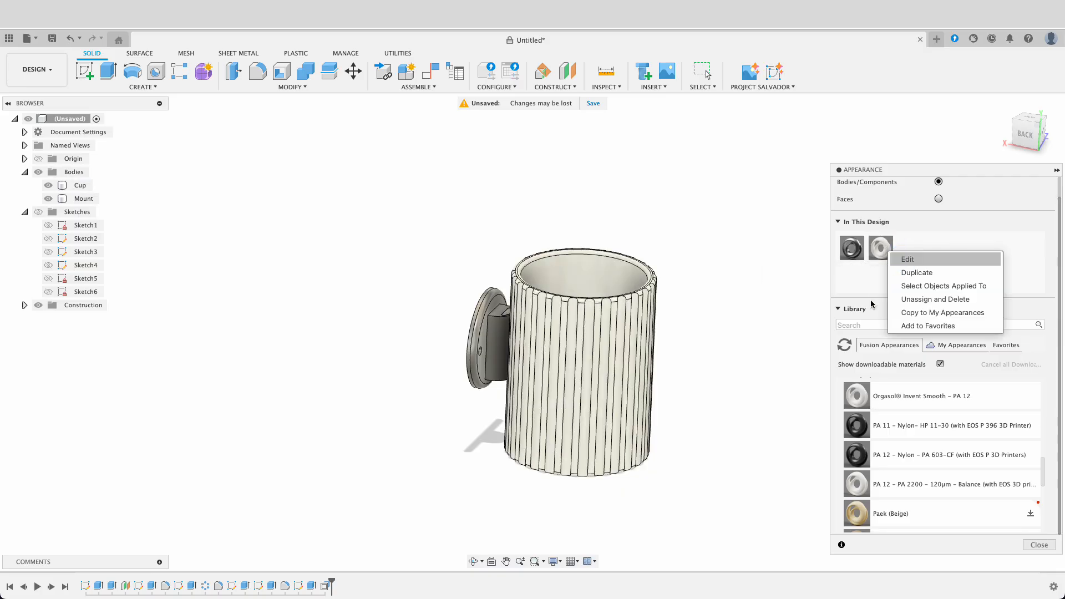
{"action": "left_click", "coordinate": [904, 259]}
{"action": "left_click", "coordinate": [797, 216]}
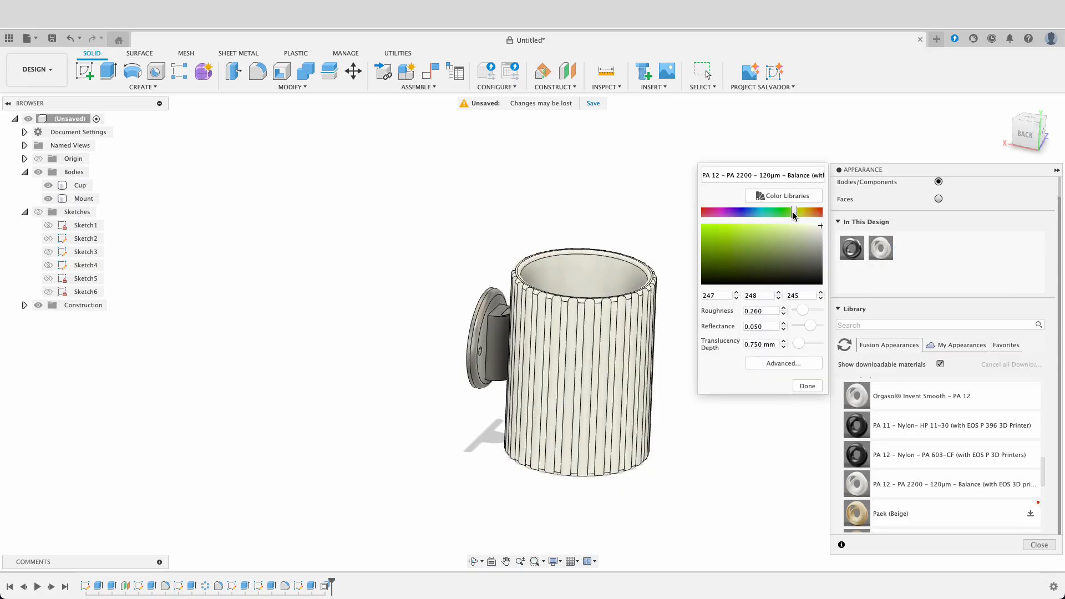
{"action": "left_click", "coordinate": [798, 215]}
{"action": "mouse_move", "coordinate": [795, 215]}
{"action": "left_mouse_down"}
{"action": "mouse_move", "coordinate": [804, 239]}
{"action": "mouse_move", "coordinate": [791, 245]}
{"action": "left_mouse_up"}
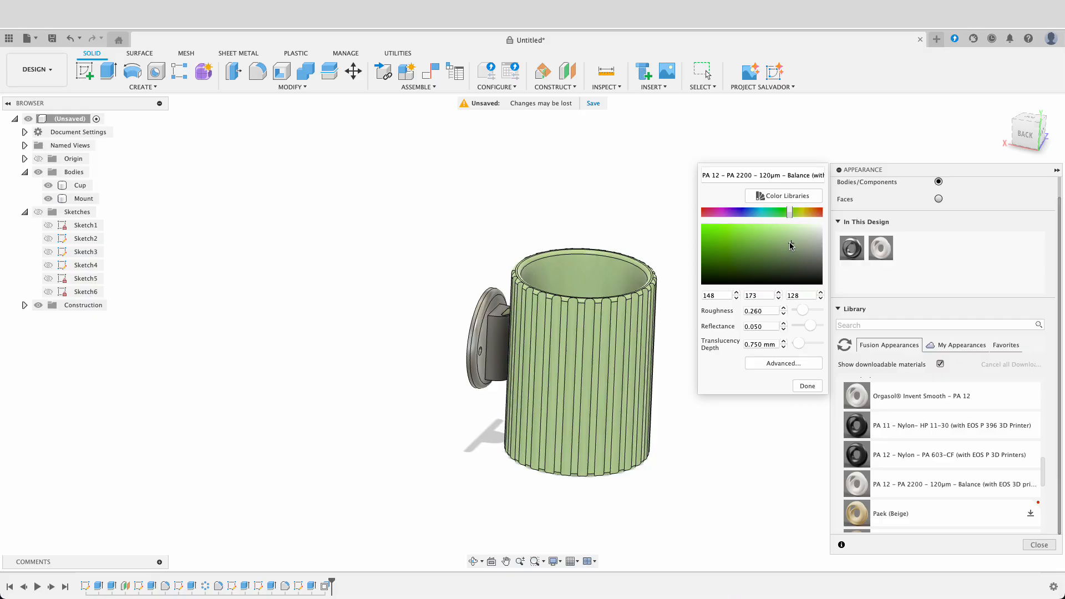
{"action": "left_click", "coordinate": [804, 386]}
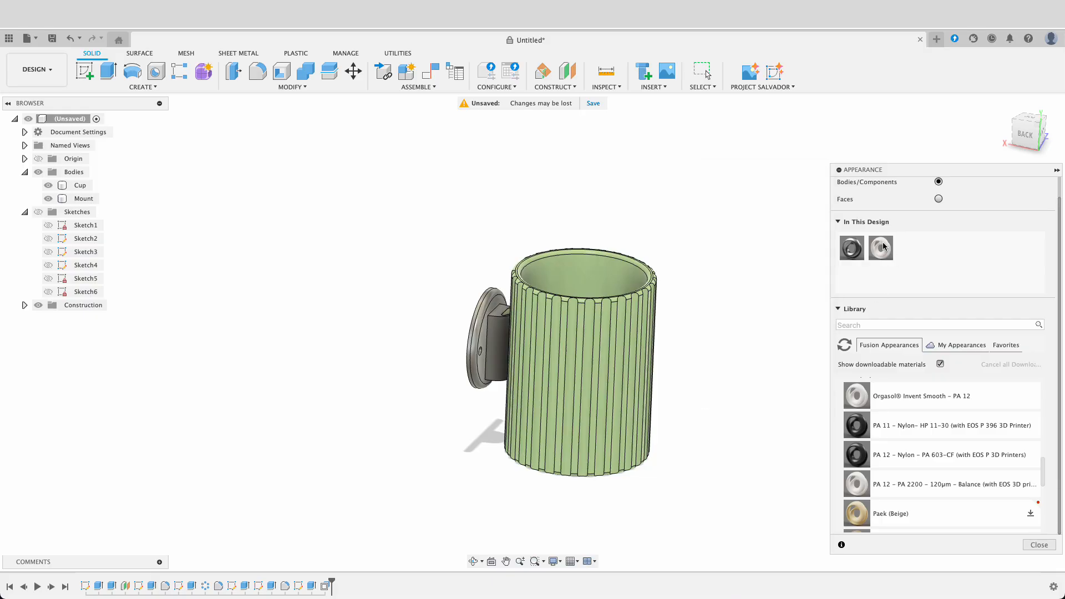
Step: Apply the cup's edited PA 12 appearance to the Mount body as well
{"action": "left_click_drag", "start_coordinate": [881, 248], "coordinate": [498, 371]}
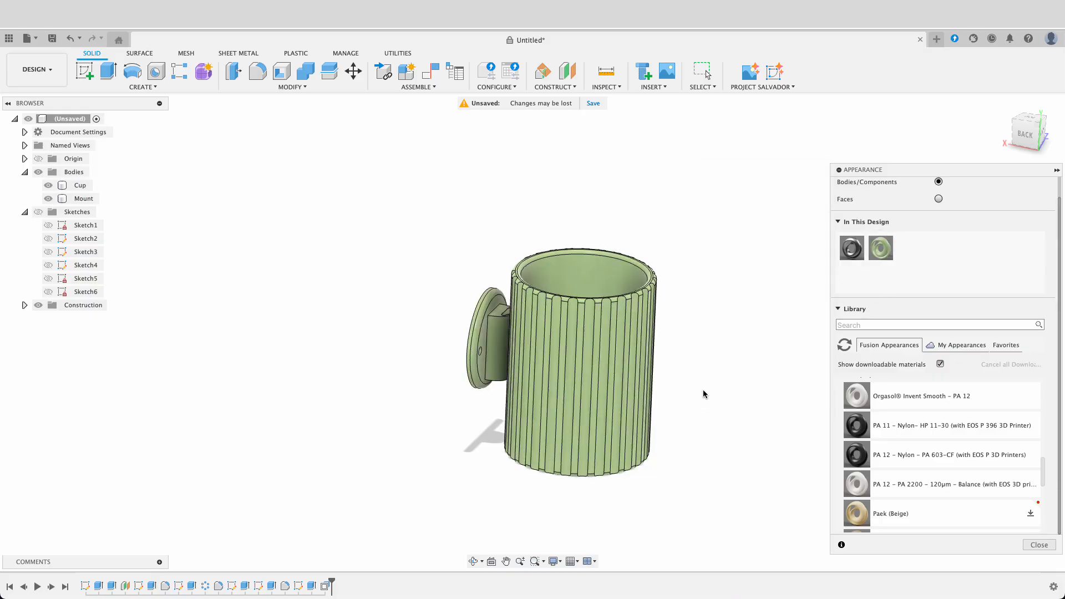
{"action": "left_click", "coordinate": [1037, 546]}
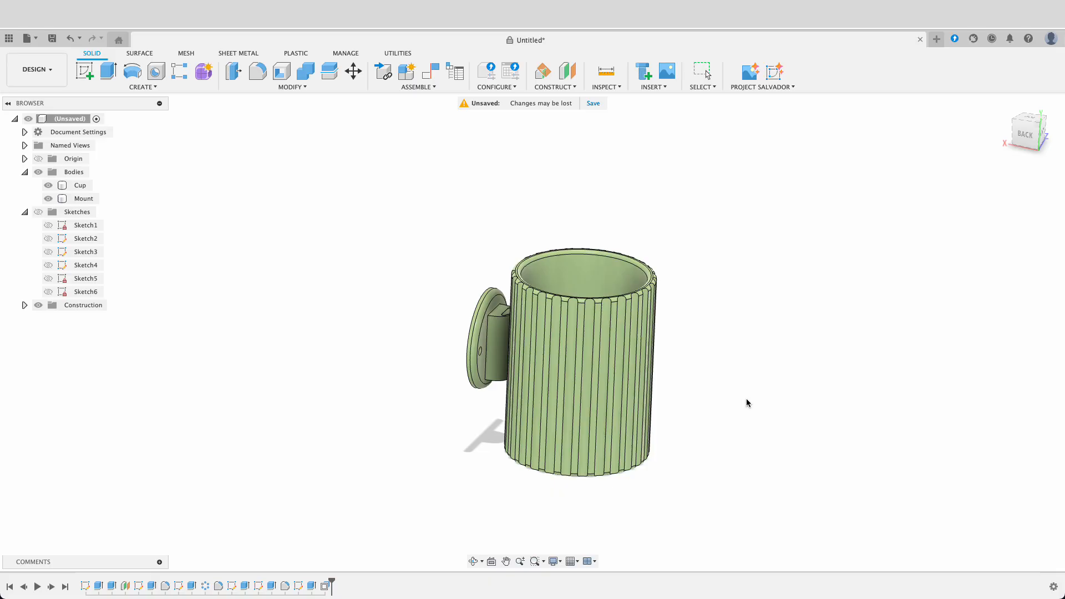
{"action": "middle_click_drag", "start_coordinate": [747, 402], "coordinate": [732, 448], "text": "shift"}
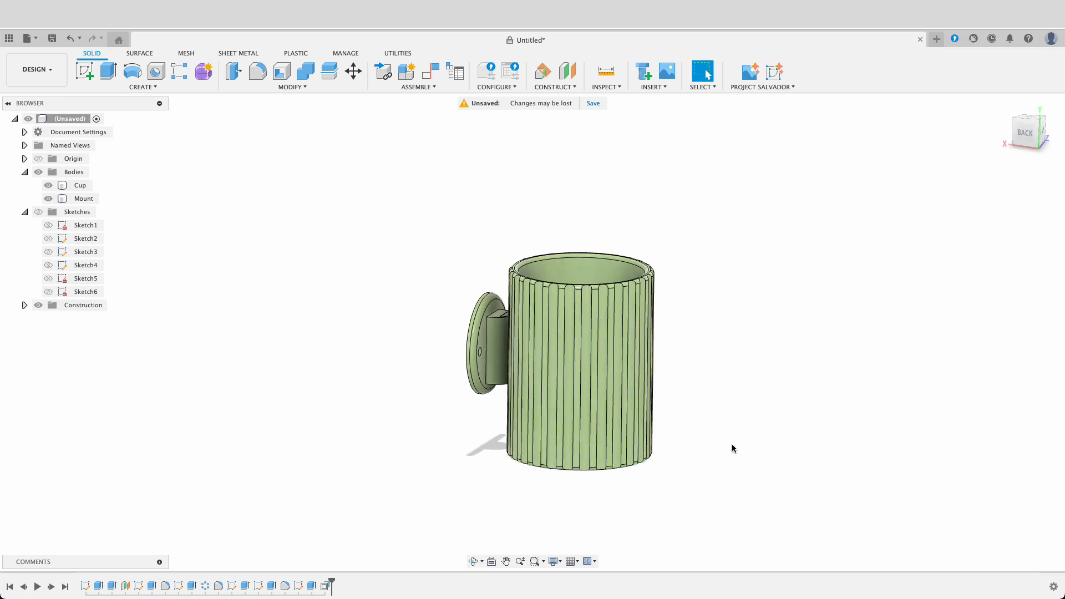
Step: Recolor the PA 12 appearance shared by the cup and mount to light blue with RGB 131, 182, 197
{"action": "key", "text": "a"}
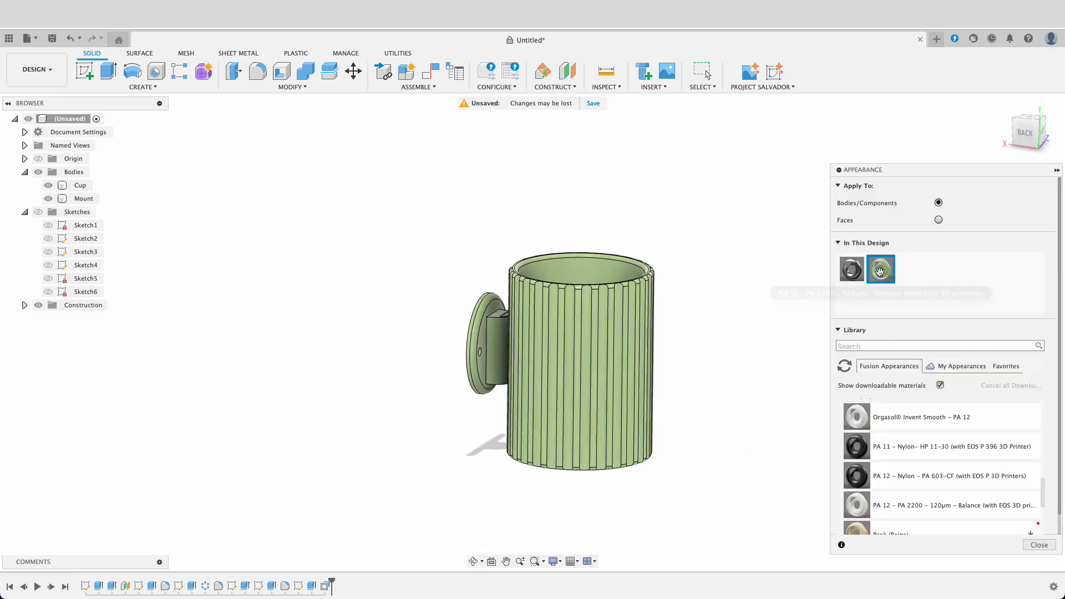
{"action": "right_click", "coordinate": [882, 269]}
{"action": "left_click", "coordinate": [900, 279]}
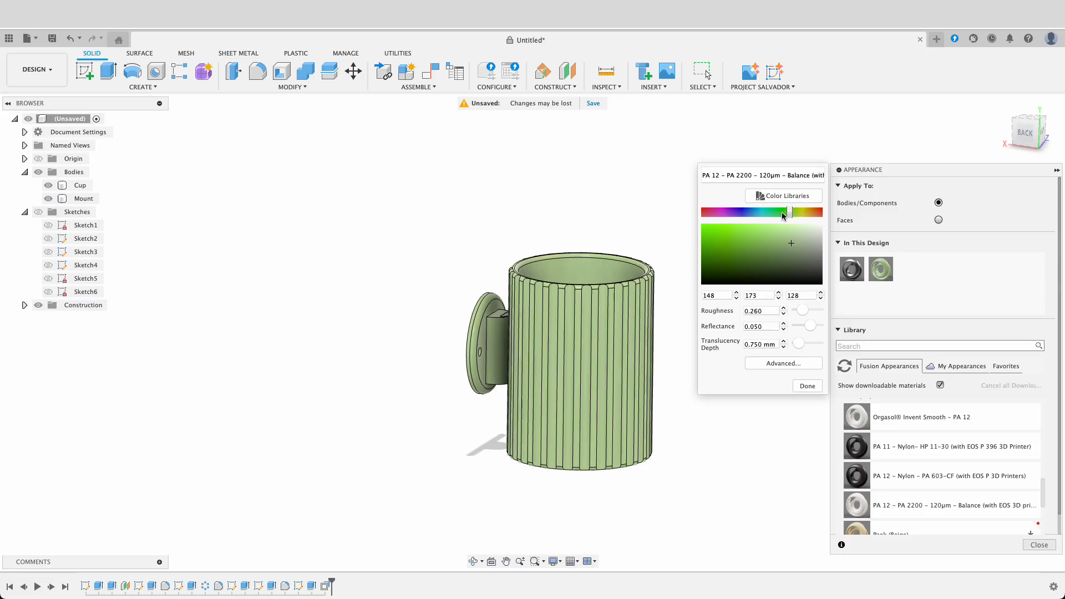
{"action": "left_click_drag", "start_coordinate": [788, 213], "coordinate": [756, 216]}
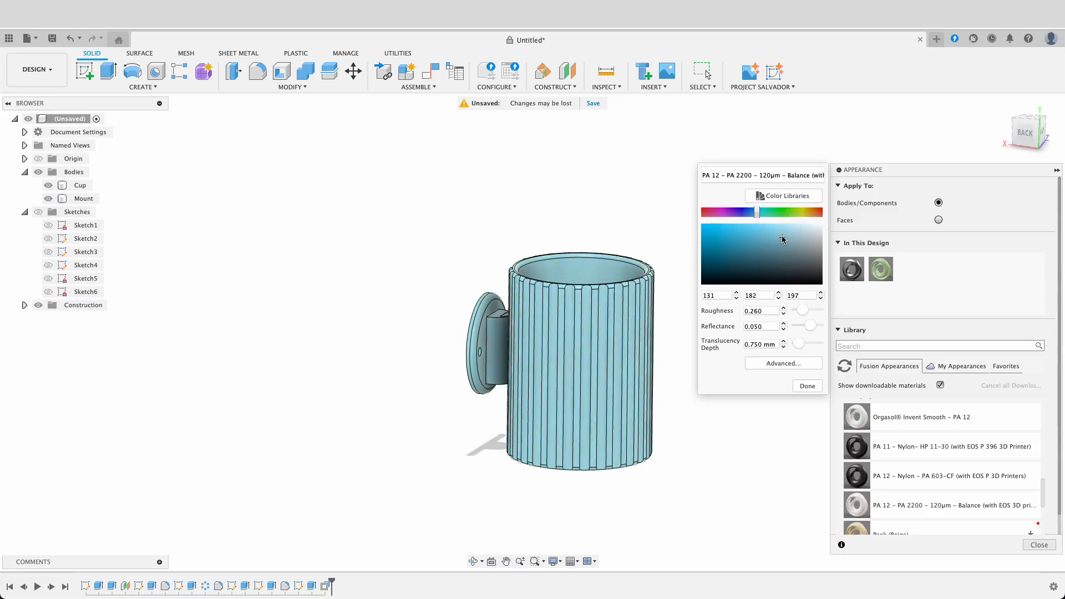
{"action": "left_click", "coordinate": [808, 386]}
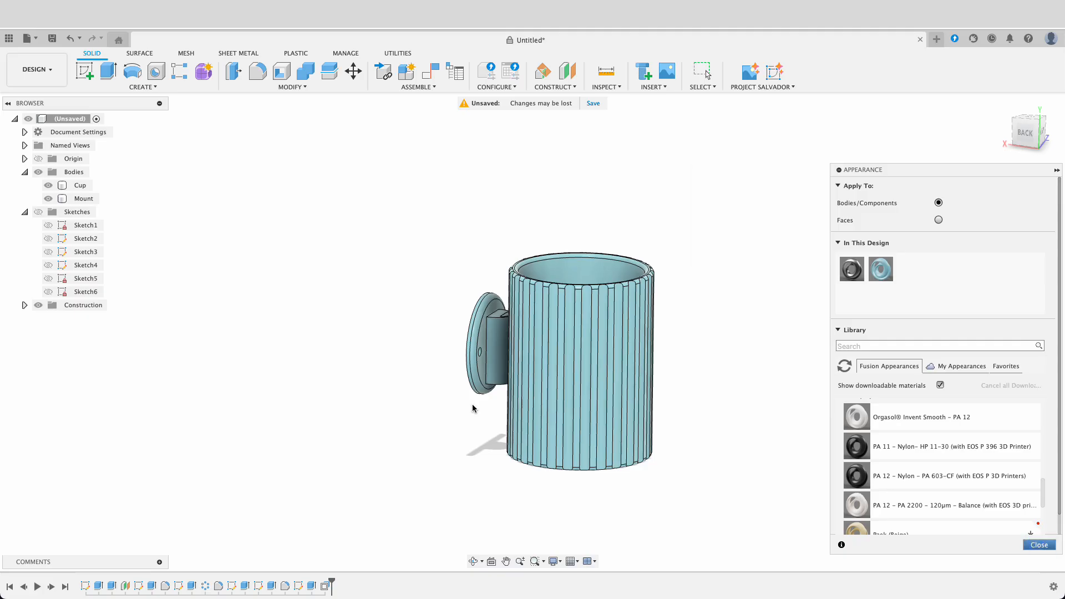
{"action": "key", "text": "Escape"}
{"action": "middle_click_drag", "start_coordinate": [826, 361], "coordinate": [819, 359], "text": "shift"}
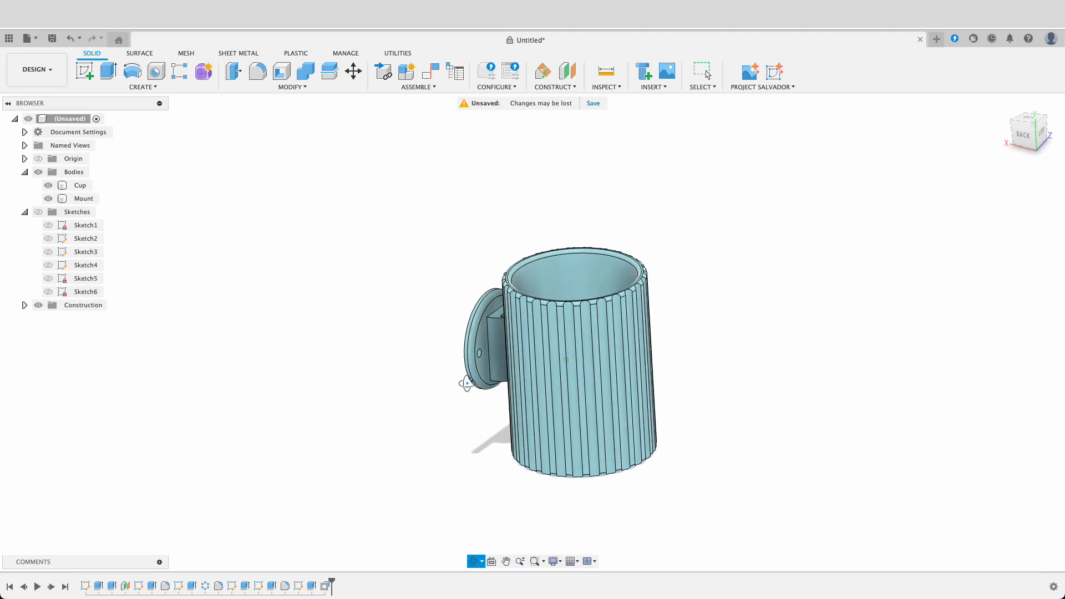
{"action": "middle_click_drag", "start_coordinate": [644, 384], "coordinate": [719, 409], "text": "shift"}
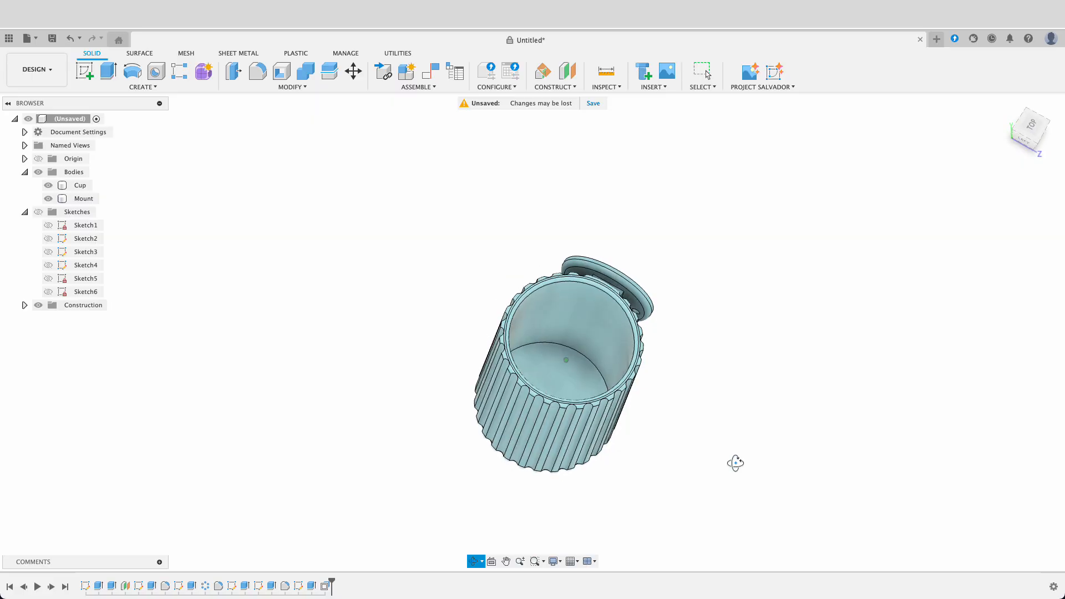
{"action": "middle_click_drag", "start_coordinate": [736, 463], "coordinate": [410, 428], "text": "shift"}
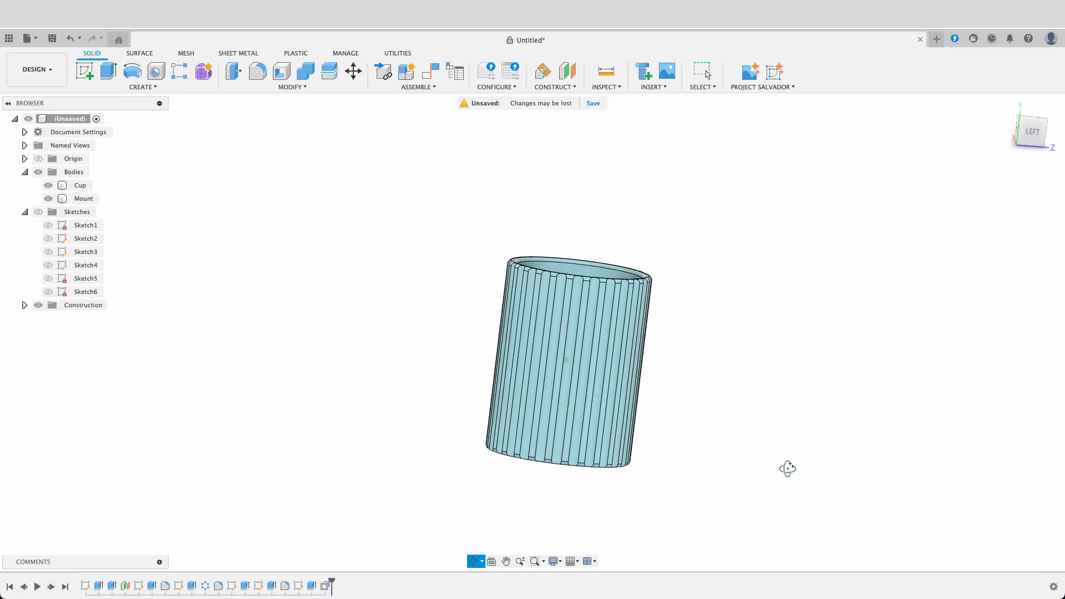
{"action": "key", "text": "Escape"}
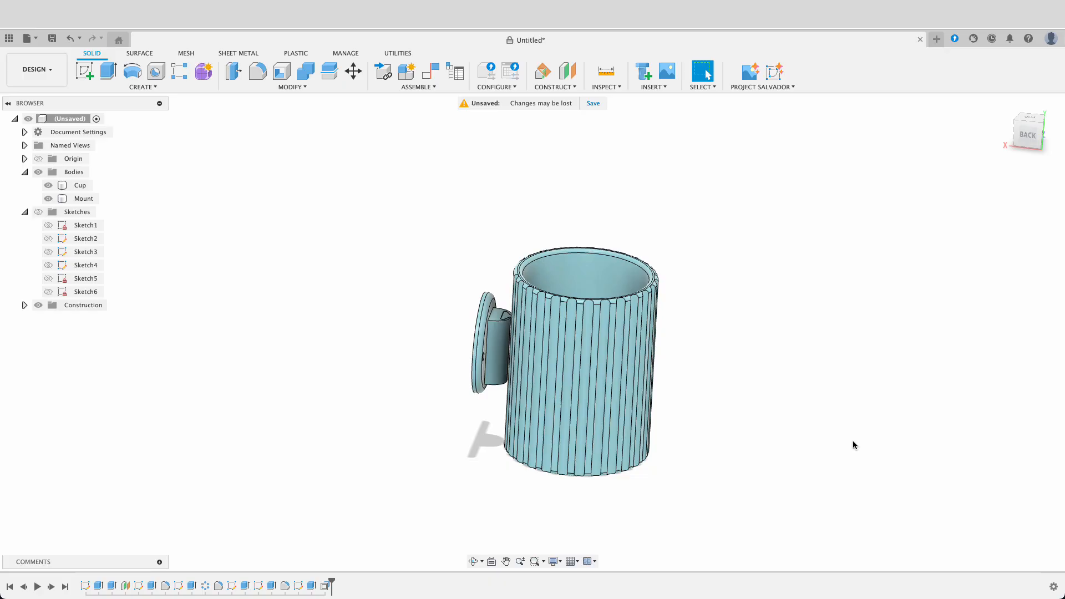